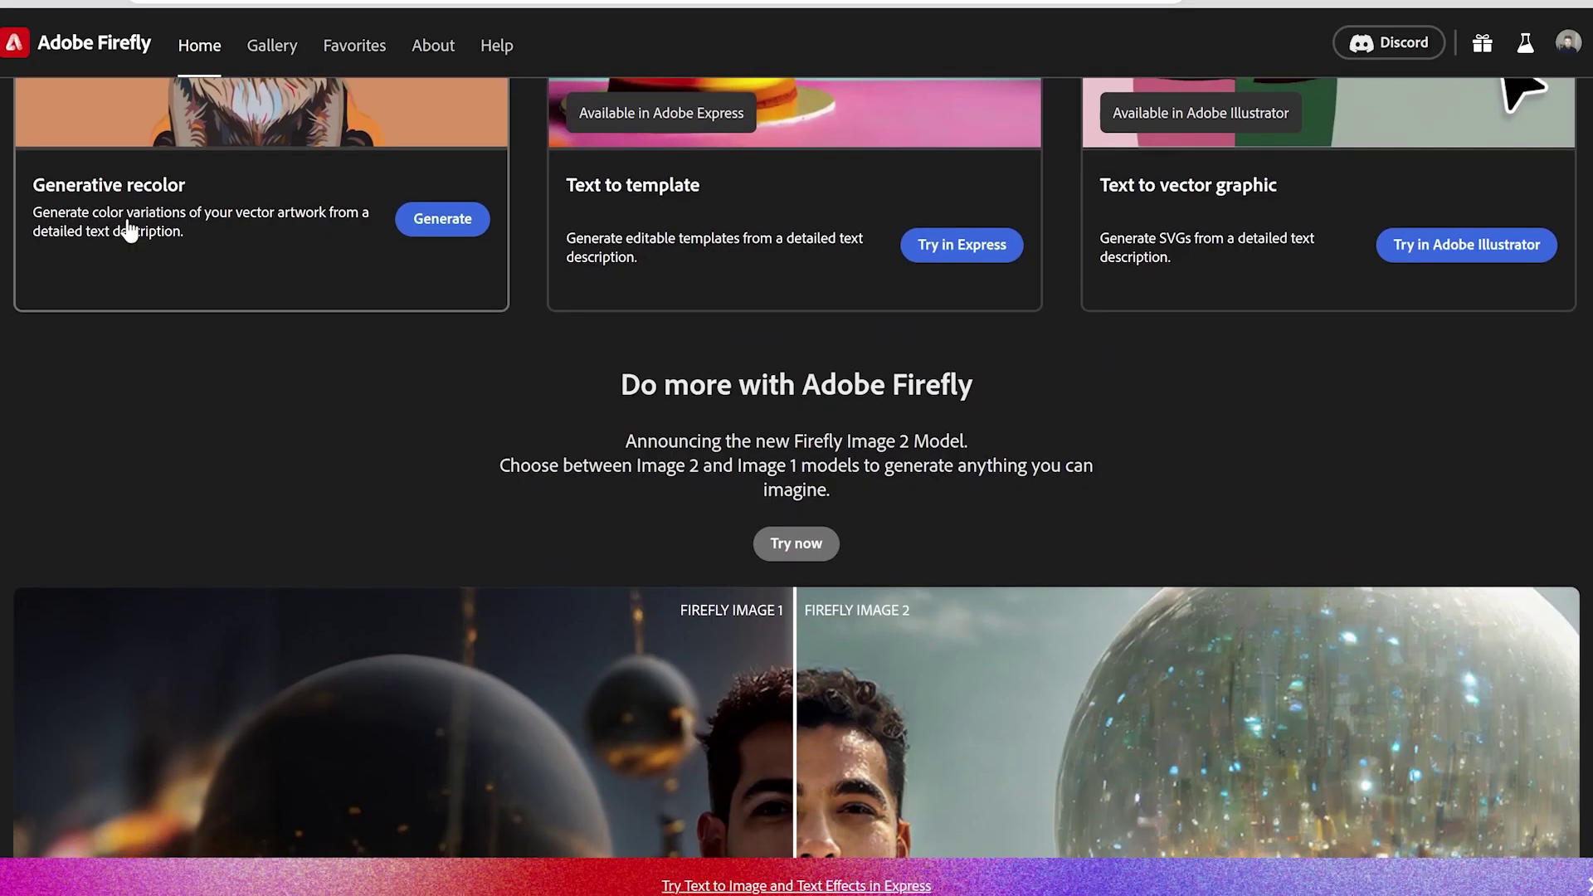
# - Extend the Quick Selection over more of the two soldiers, switching to subtract mode with Alt
pyautogui.scroll(-5, 126, 224)
pyautogui.scroll(-2, 126, 224)
pyautogui.scroll(-5, 126, 225)
pyautogui.scroll(-3, 127, 226)
pyautogui.scroll(-5, 127, 226)
pyautogui.scroll(-5, 127, 225)
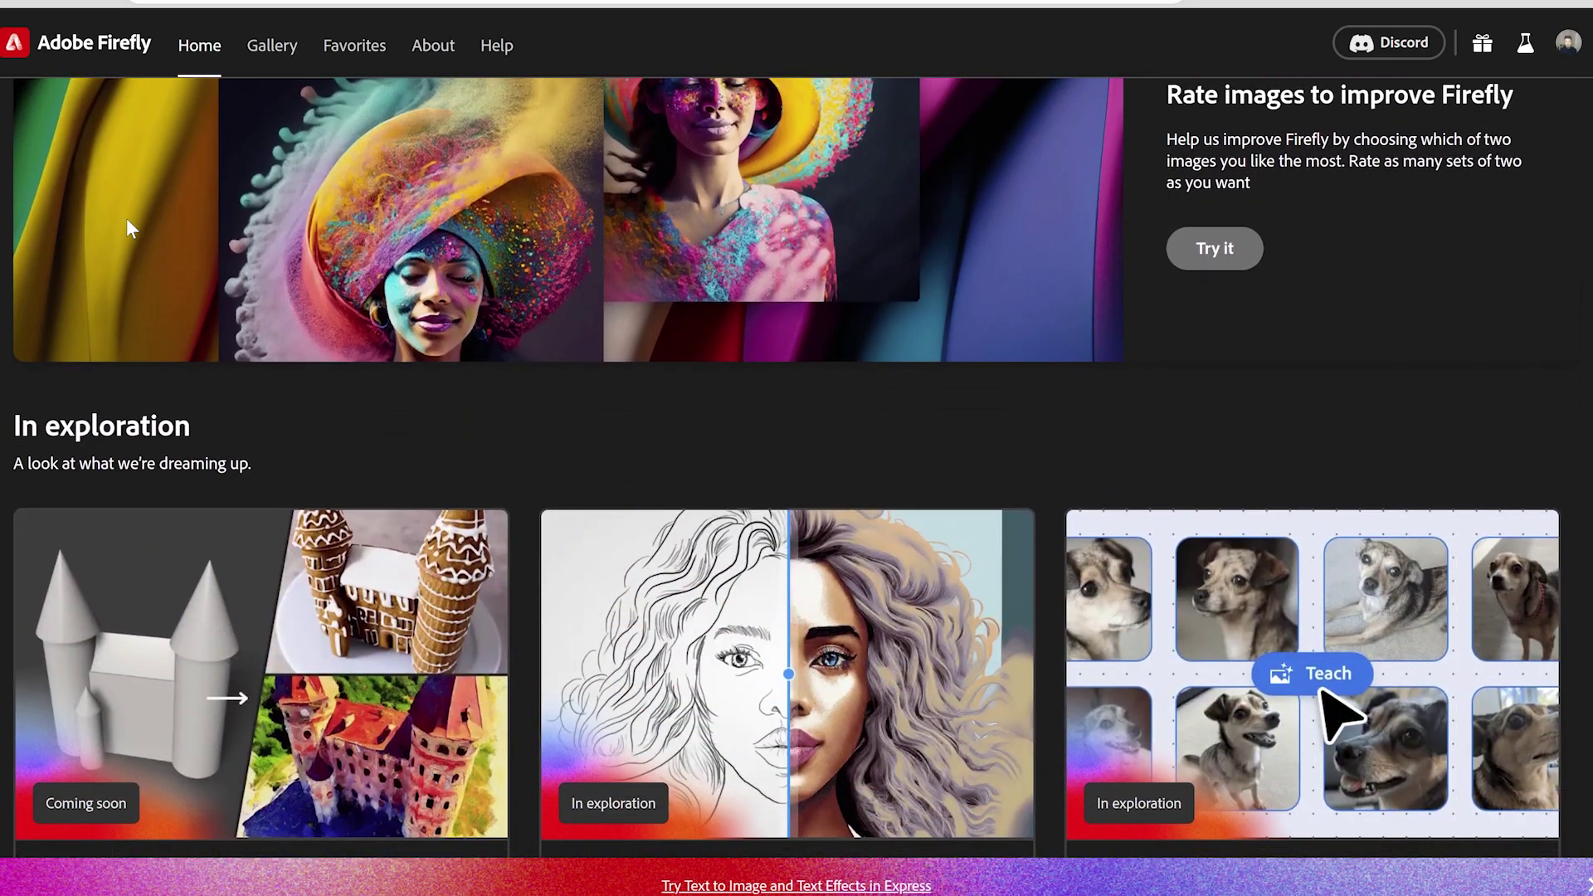
pyautogui.scroll(1, 127, 225)
pyautogui.scroll(15, 126, 220)
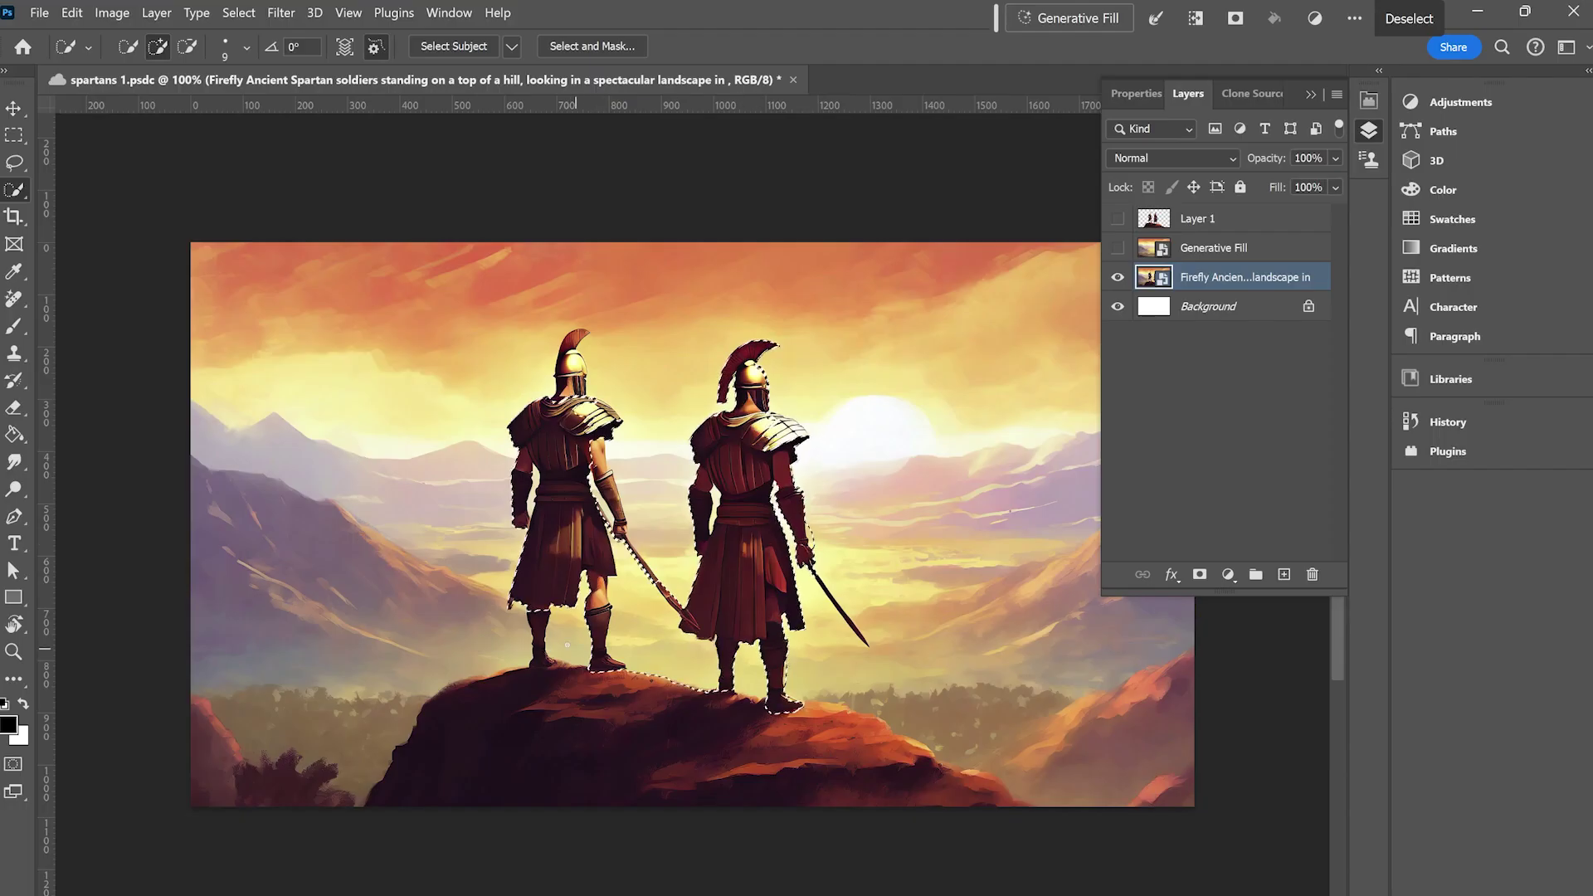
pyautogui.moveTo(951, 802); pyautogui.dragTo(1014, 797)
pyautogui.press('alt')
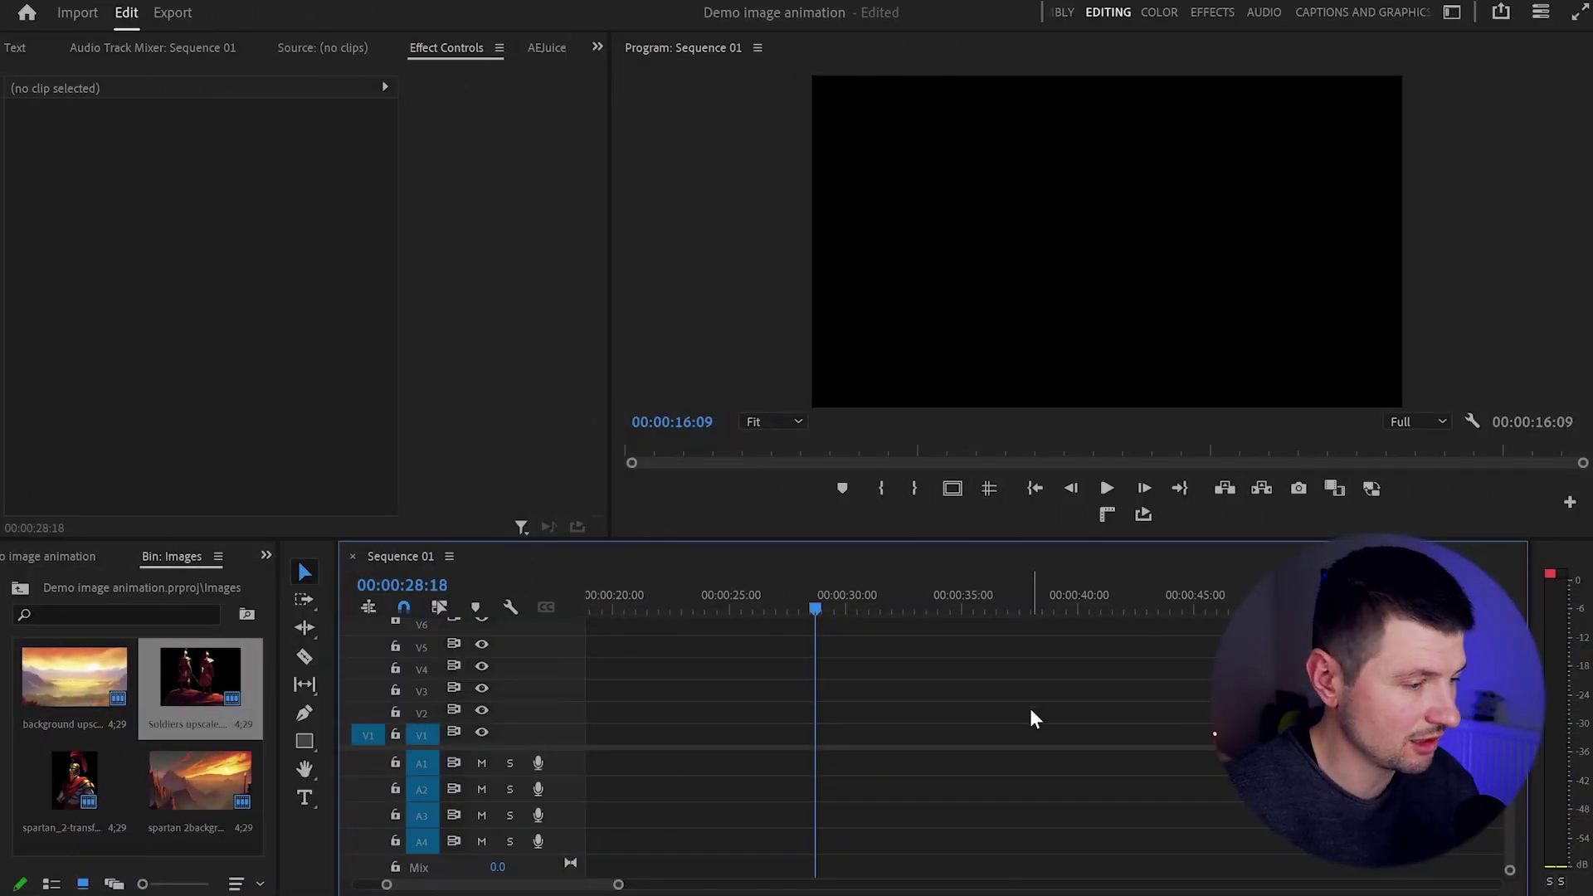
# - Stack the upscaled background on V1 and the soldiers on V2, and scale the background to 50
pyautogui.moveTo(93, 679); pyautogui.dragTo(822, 739)
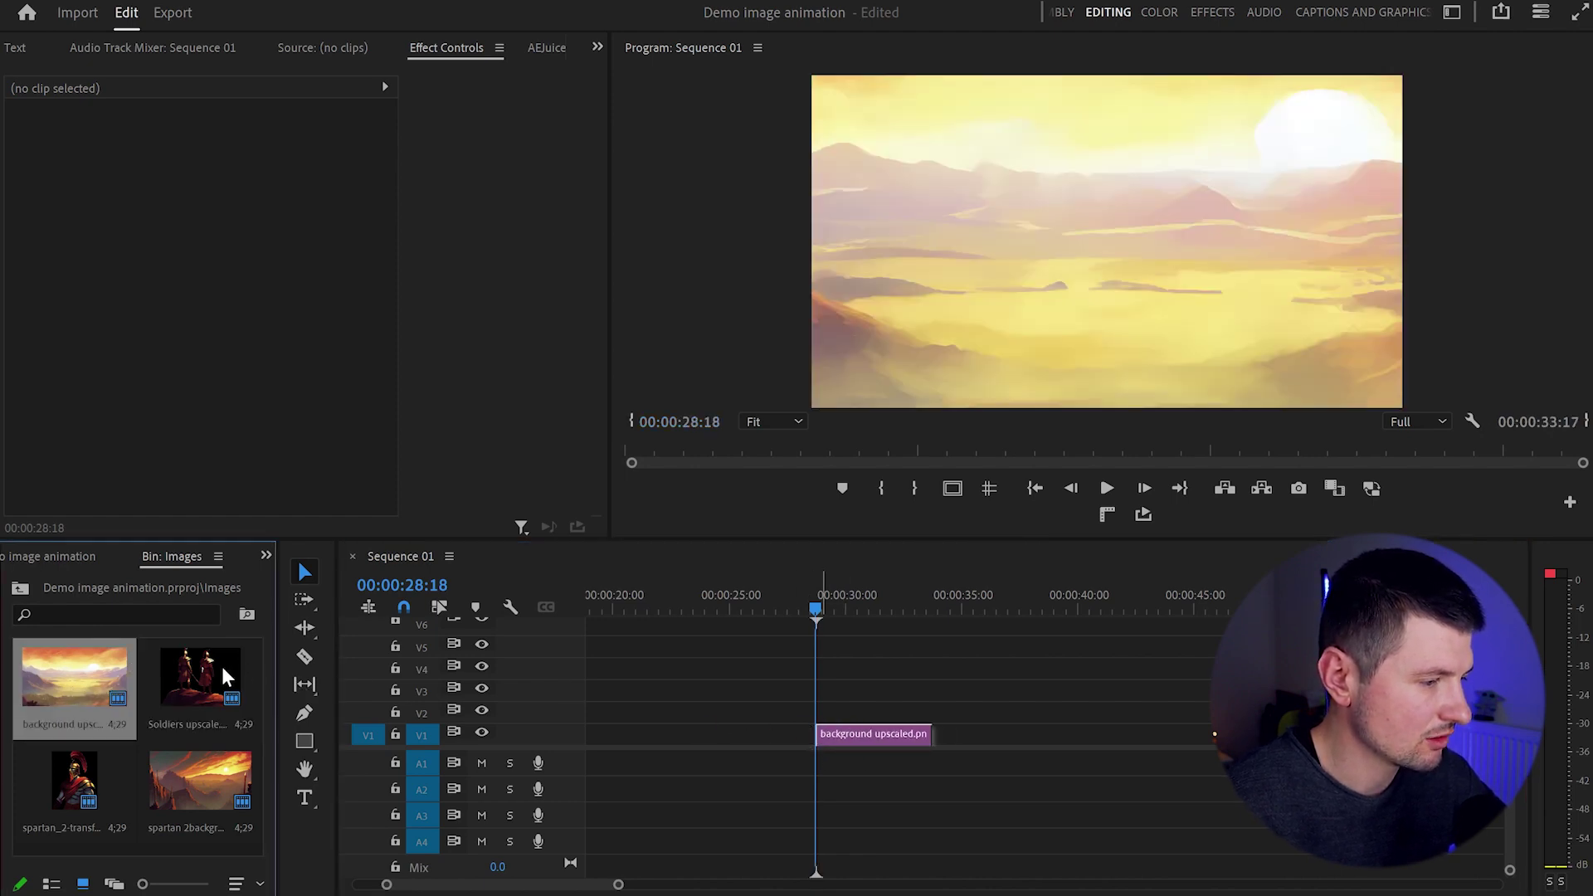
pyautogui.moveTo(190, 672); pyautogui.dragTo(826, 719)
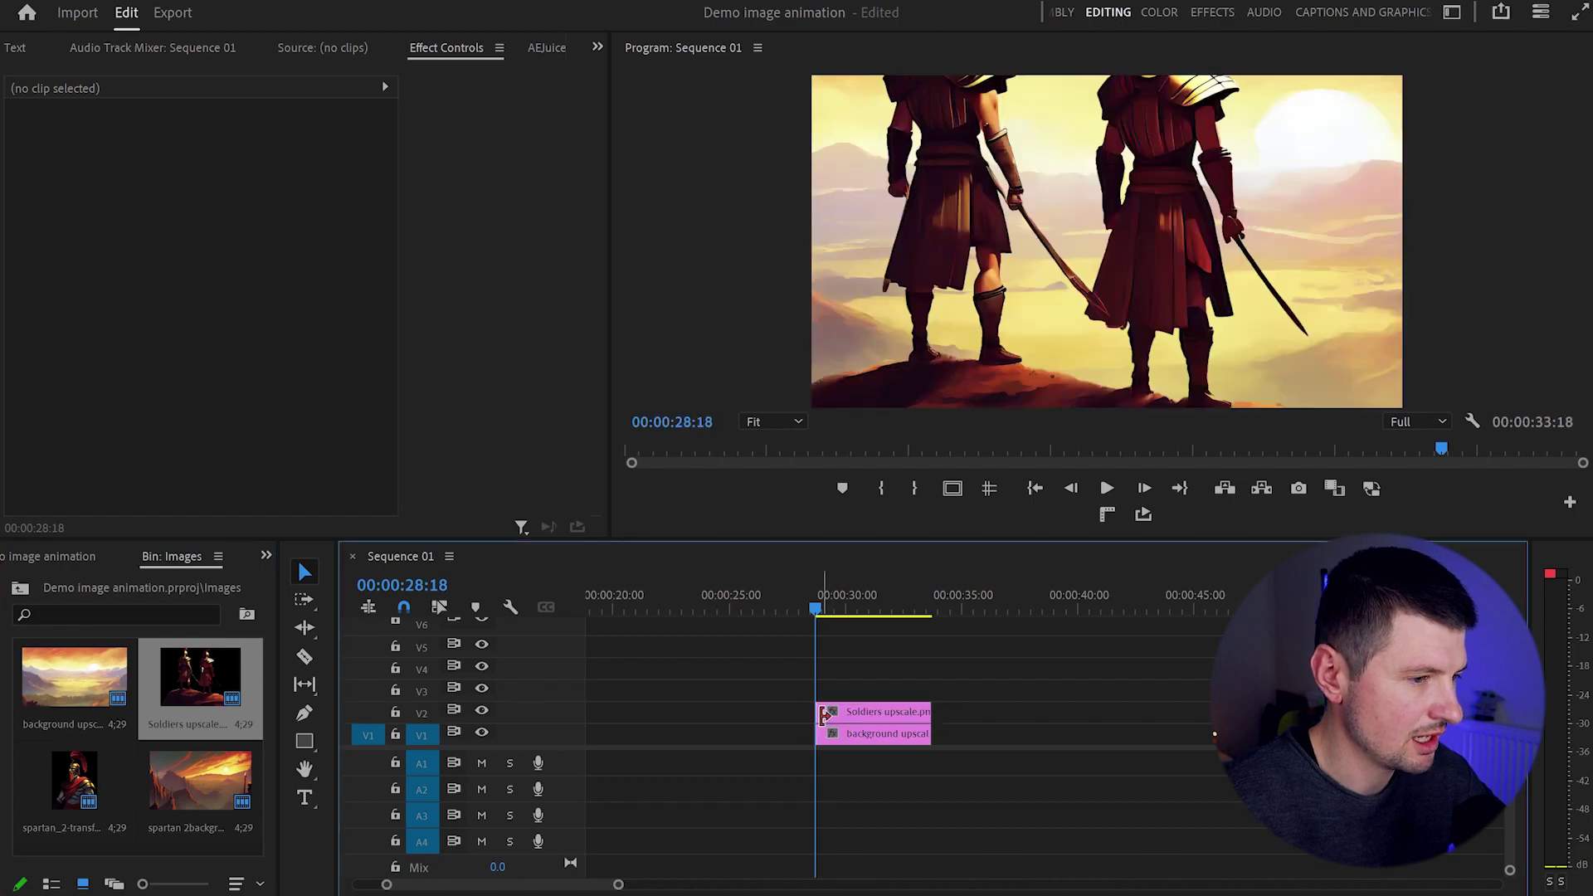
pyautogui.click(885, 735)
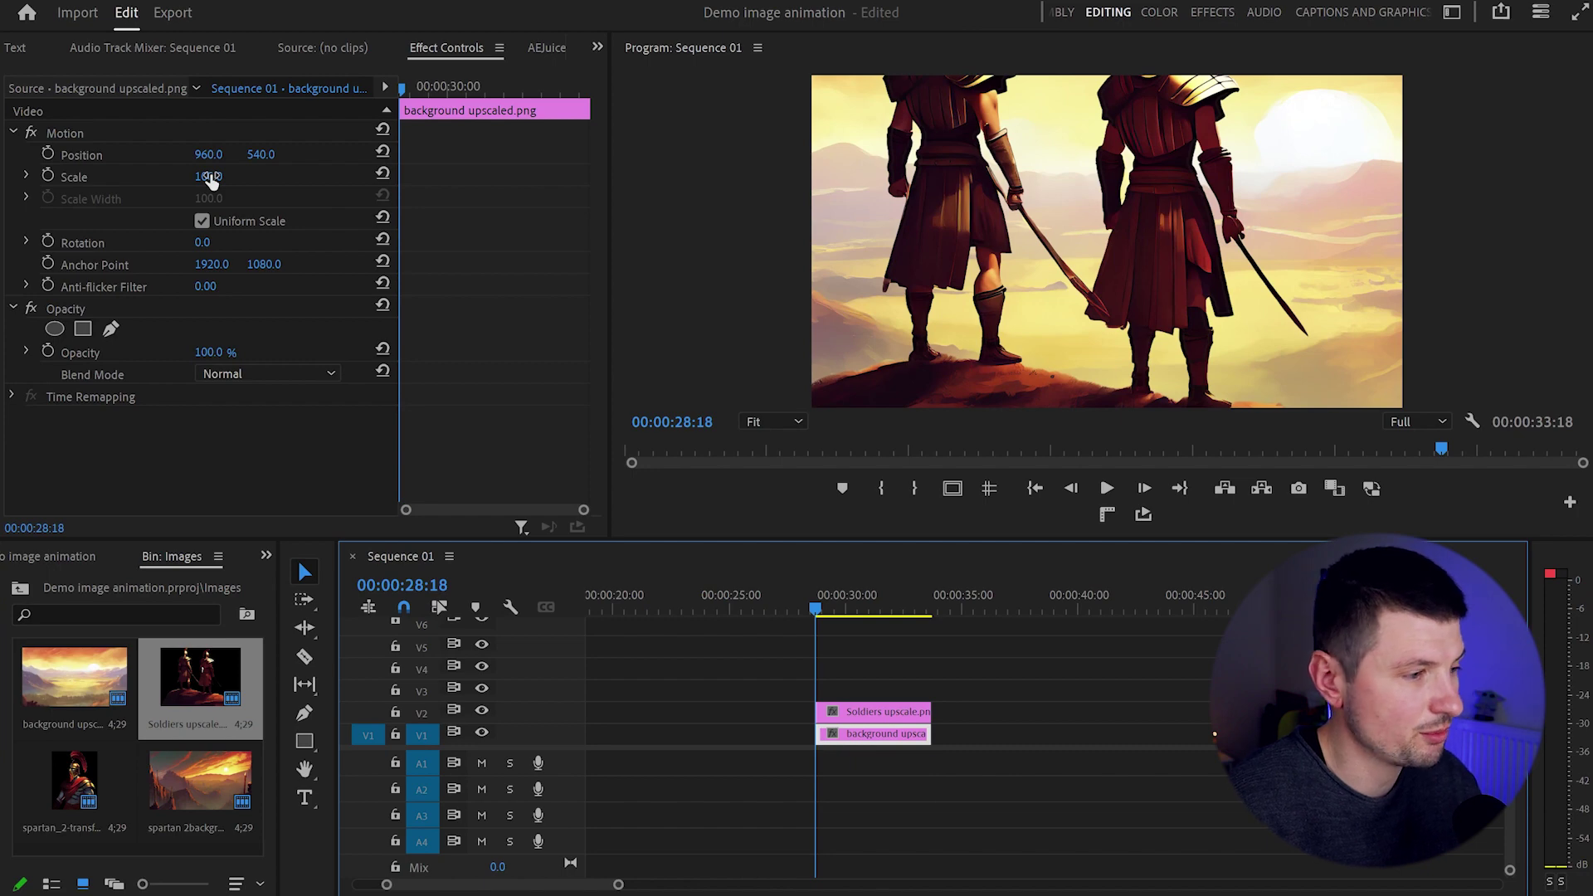
pyautogui.moveTo(208, 176)
pyautogui.mouseDown()
pyautogui.moveTo(161, 176)
pyautogui.moveTo(224, 176)
pyautogui.mouseUp()
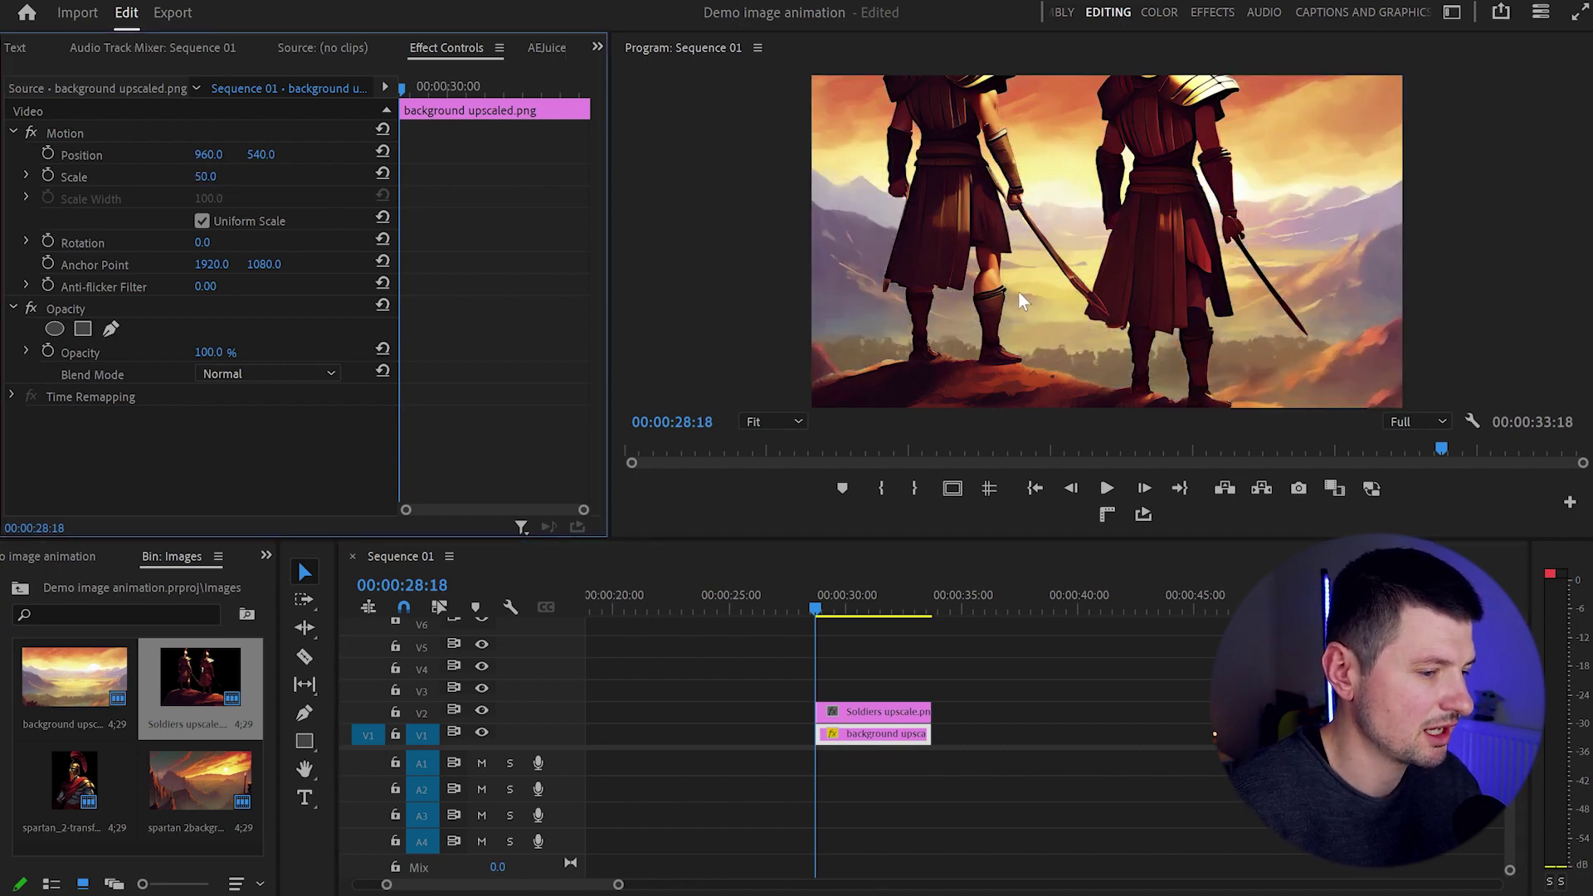
# - Scale the soldiers image to 57 and lower it to position 720, 583
pyautogui.click(903, 720)
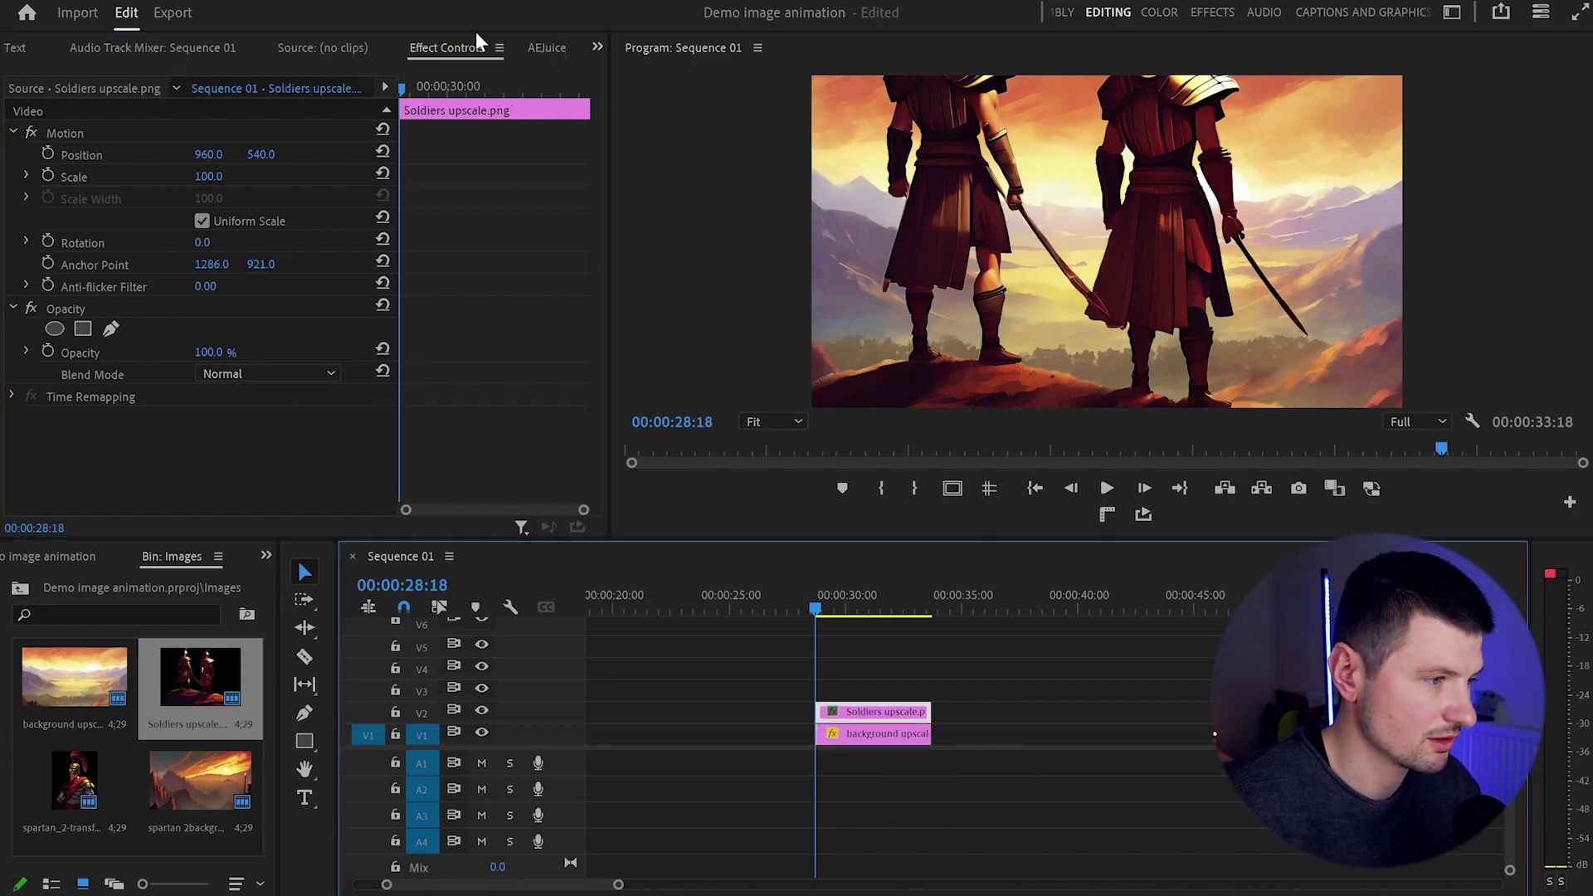
pyautogui.moveTo(219, 177); pyautogui.dragTo(9, 154)
pyautogui.moveTo(253, 155); pyautogui.dragTo(289, 155)
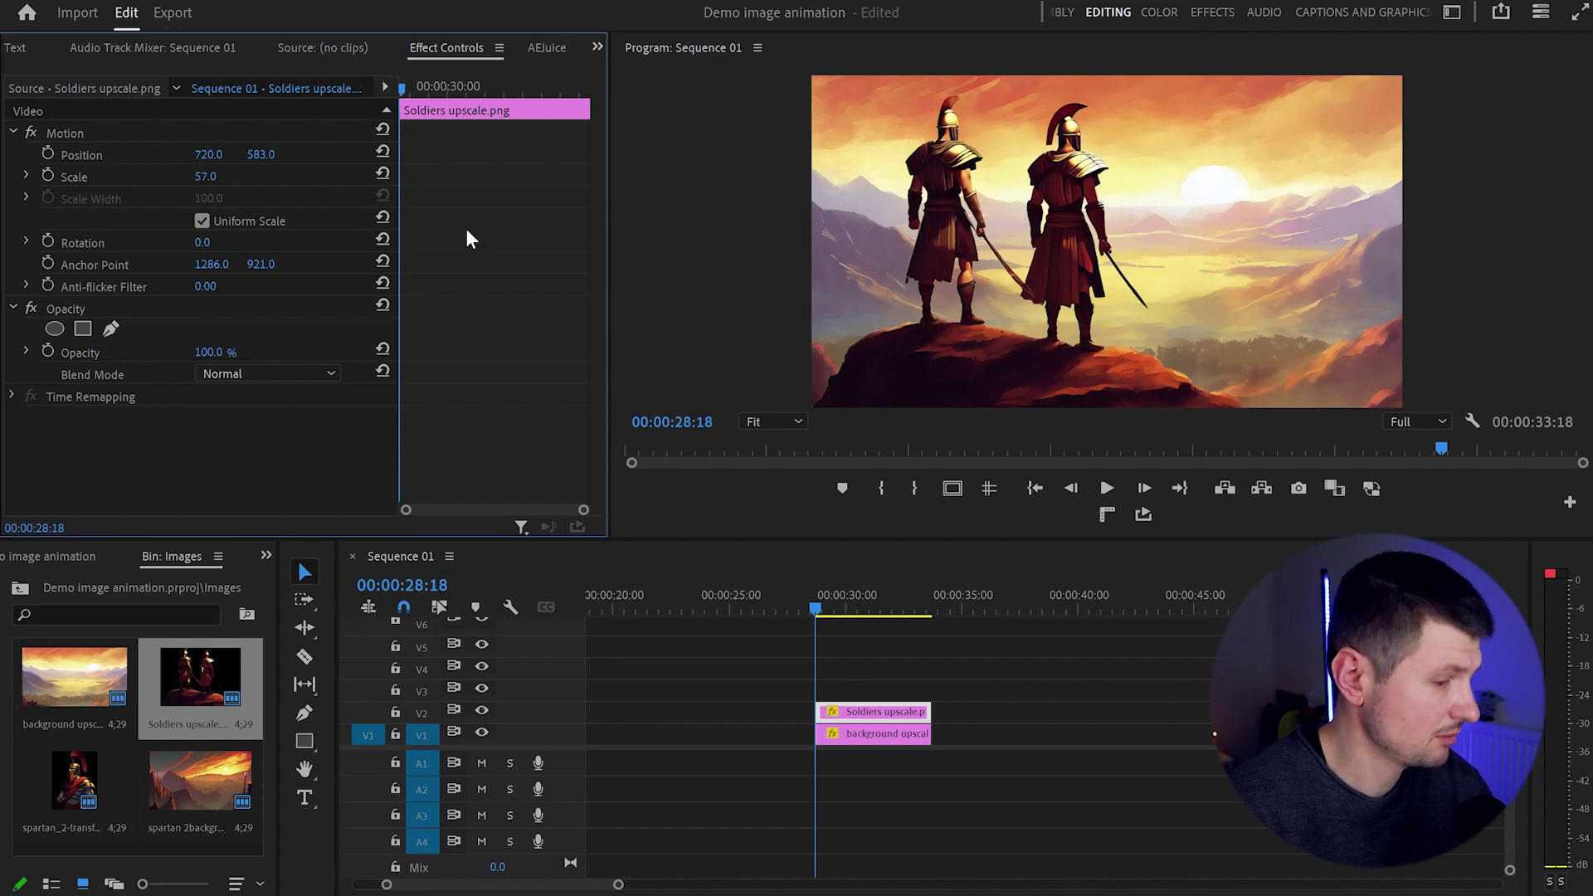
# - Keyframe the soldiers' Scale at 157 and Anchor X at 1456 for a close-up start
pyautogui.click(49, 176)
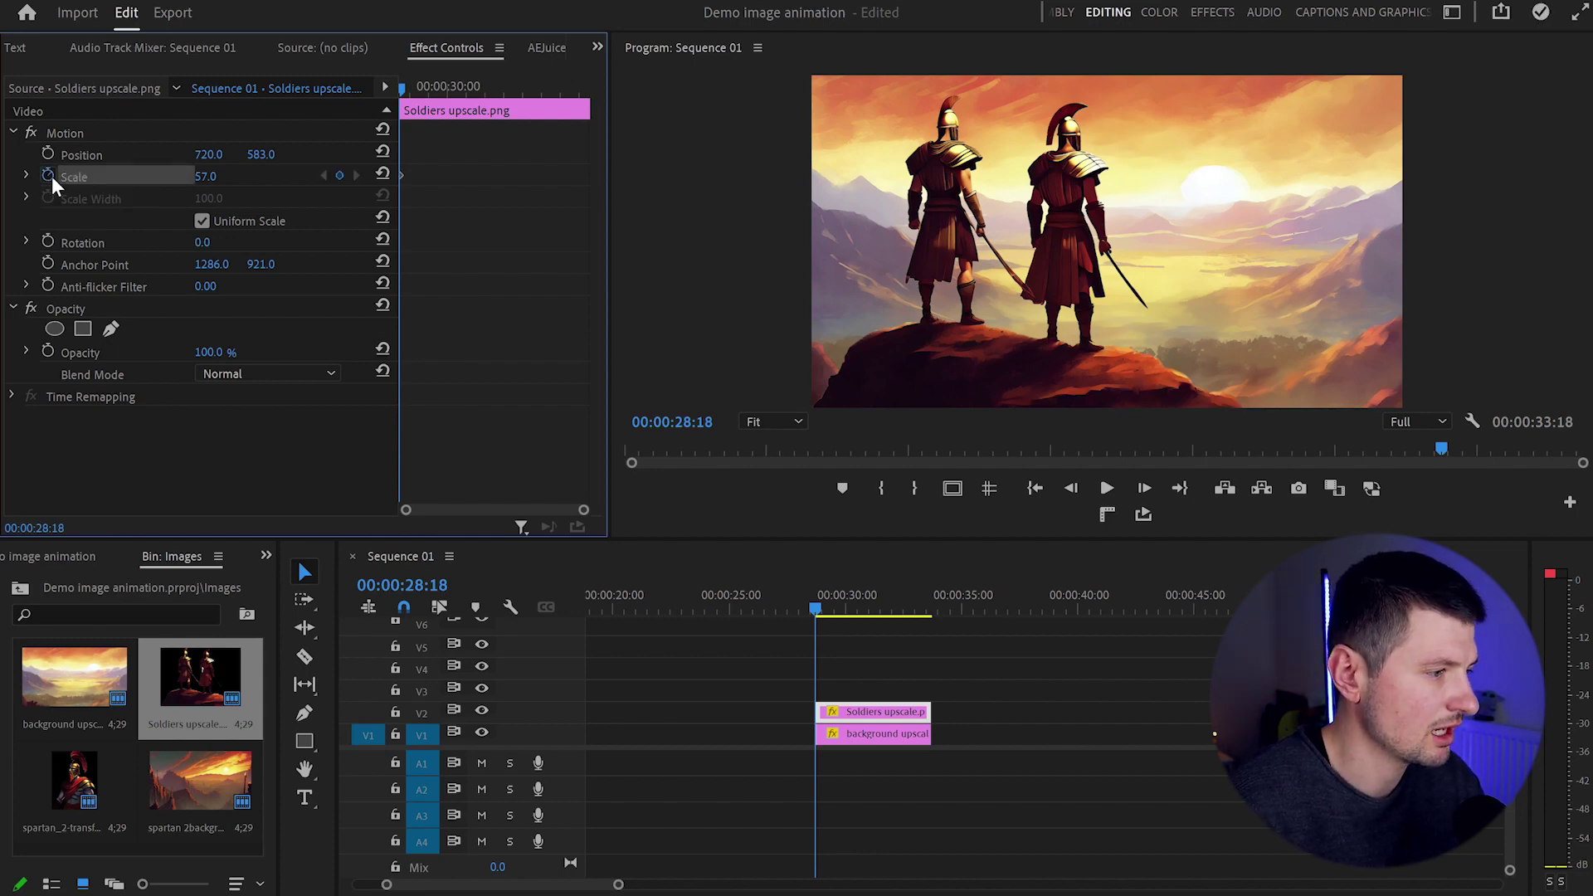
pyautogui.click(48, 263)
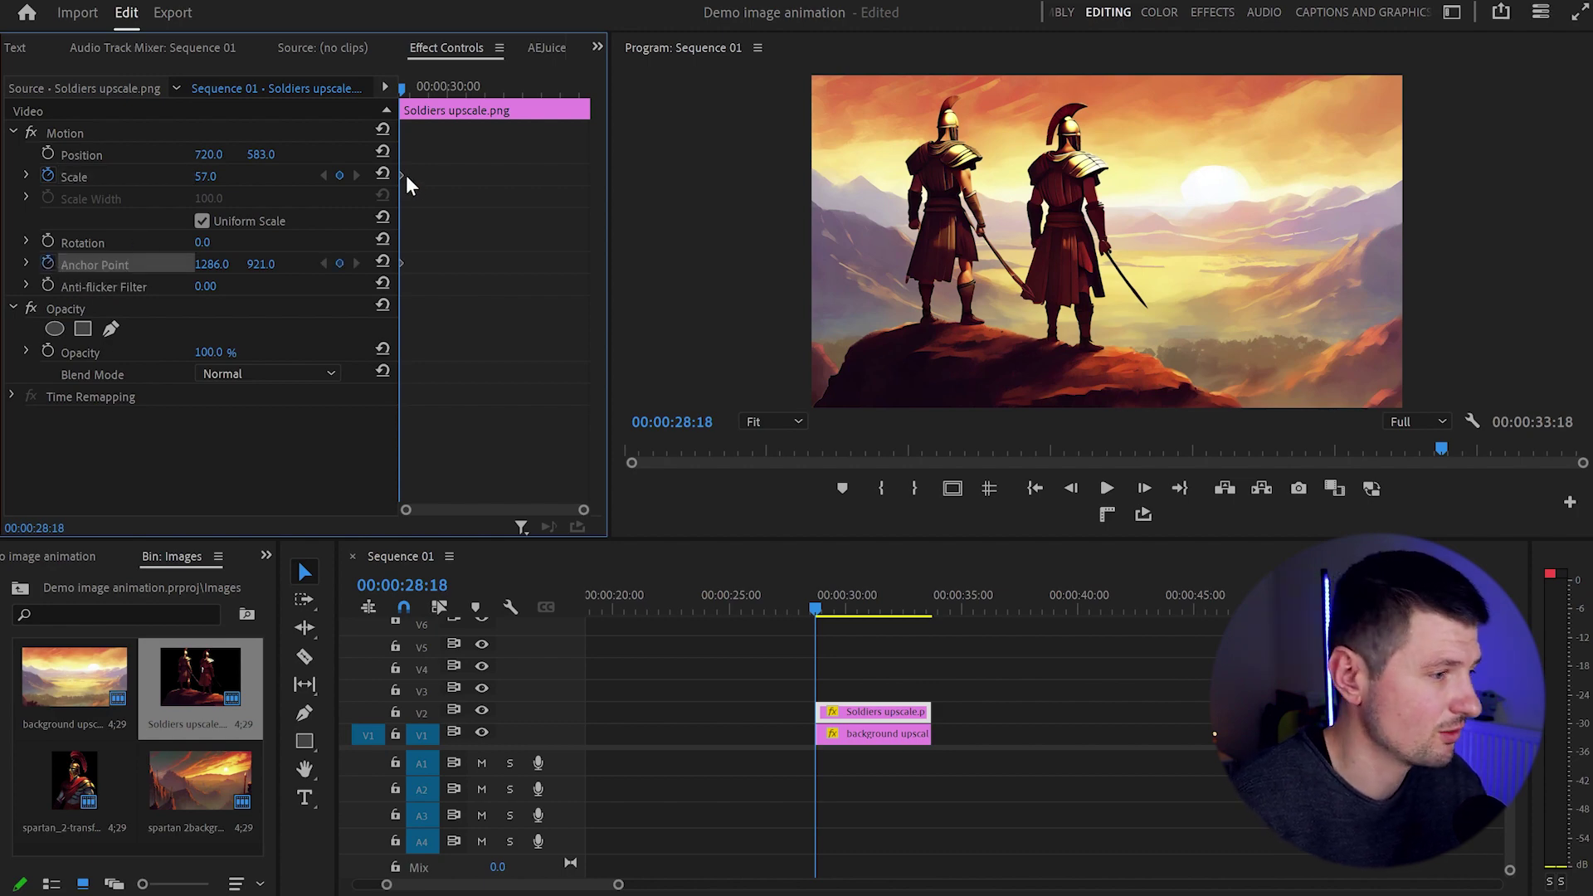
pyautogui.moveTo(205, 176); pyautogui.dragTo(291, 176)
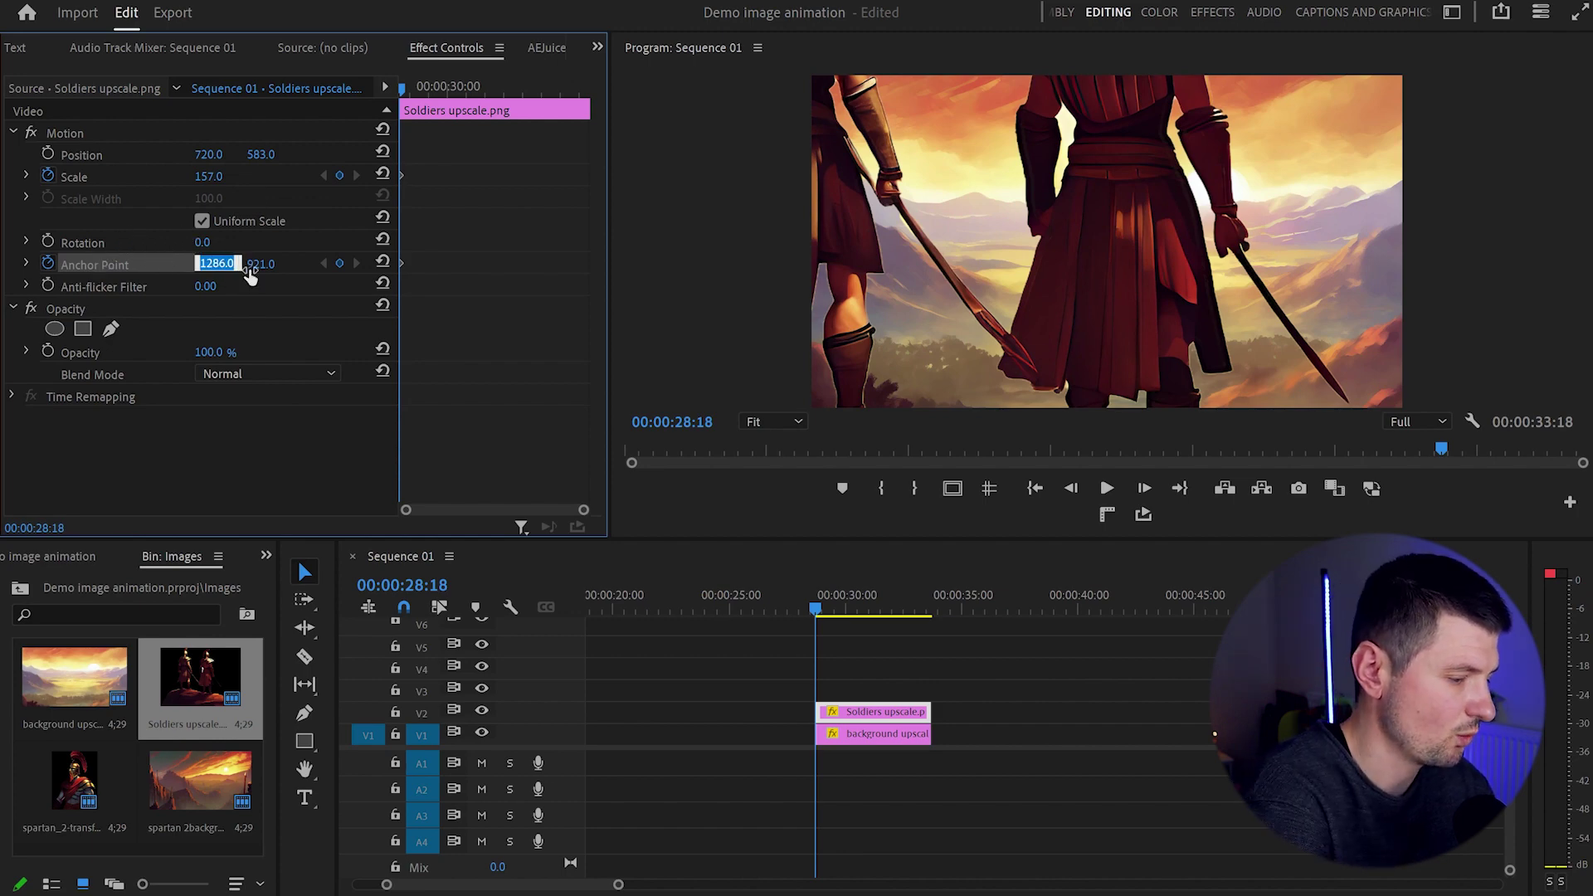
pyautogui.press('Return')
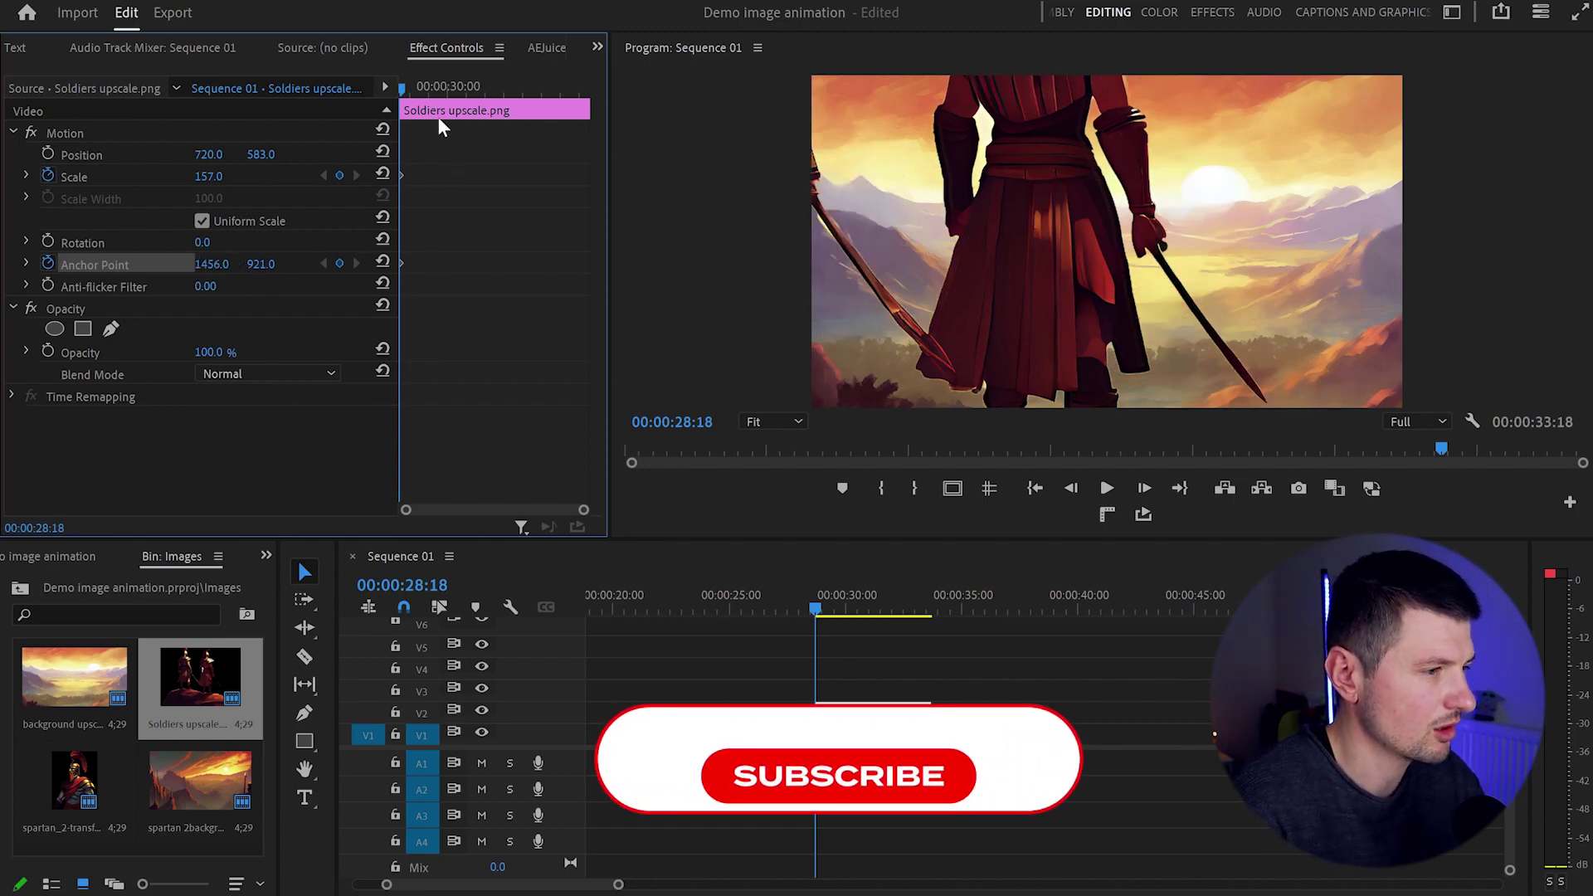
# - Reset the anchor point to 1286 a little later, and keyframe Scale 57 near the clip end
pyautogui.press('space')
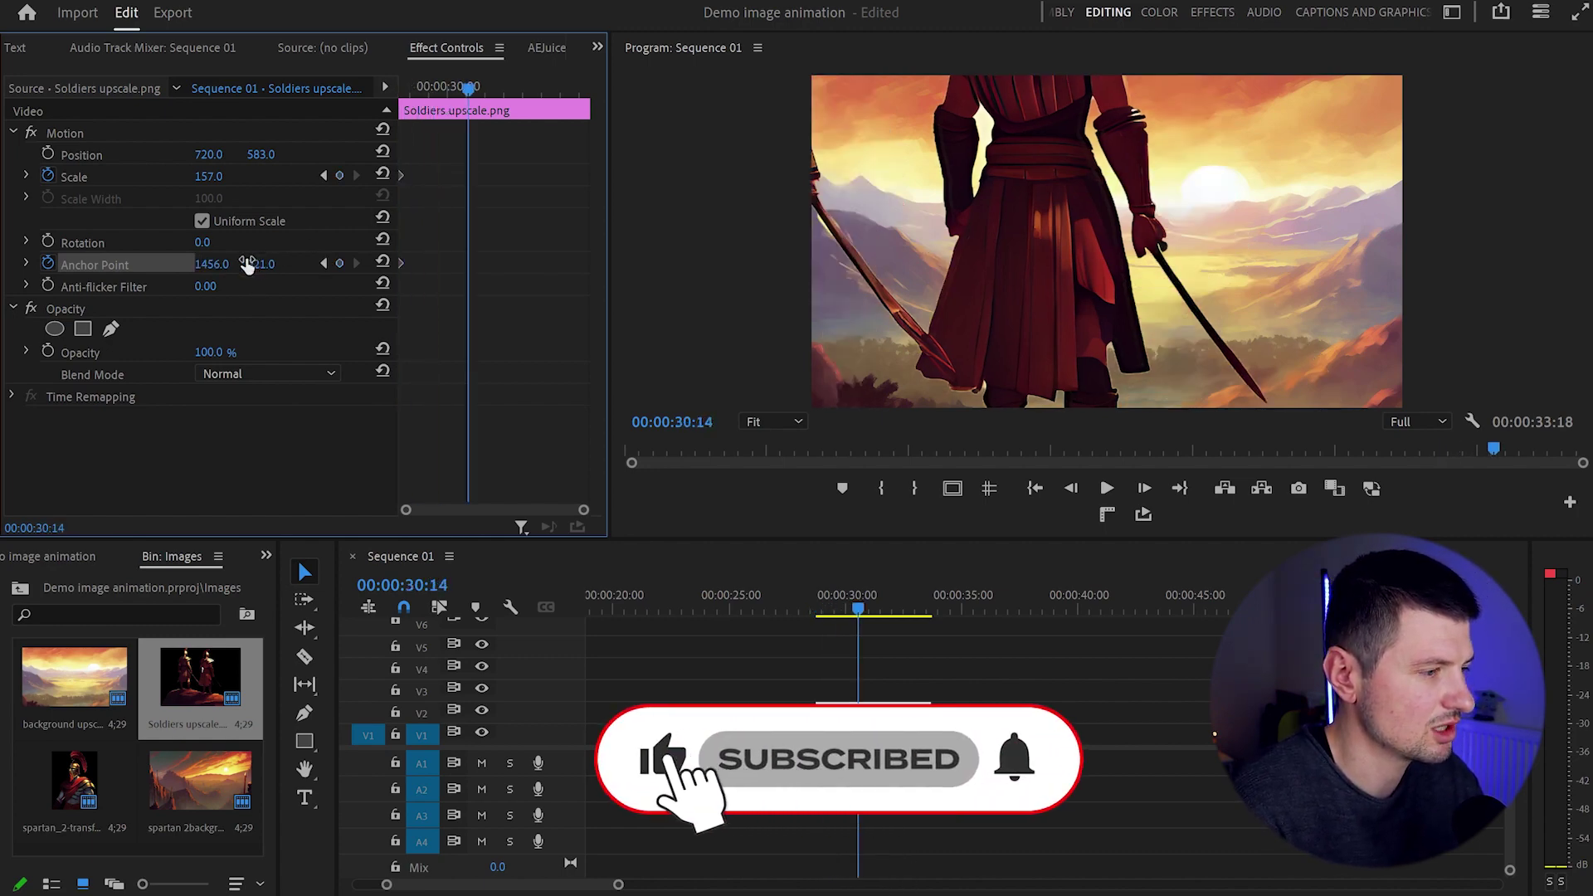
pyautogui.click(382, 262)
pyautogui.click(492, 90)
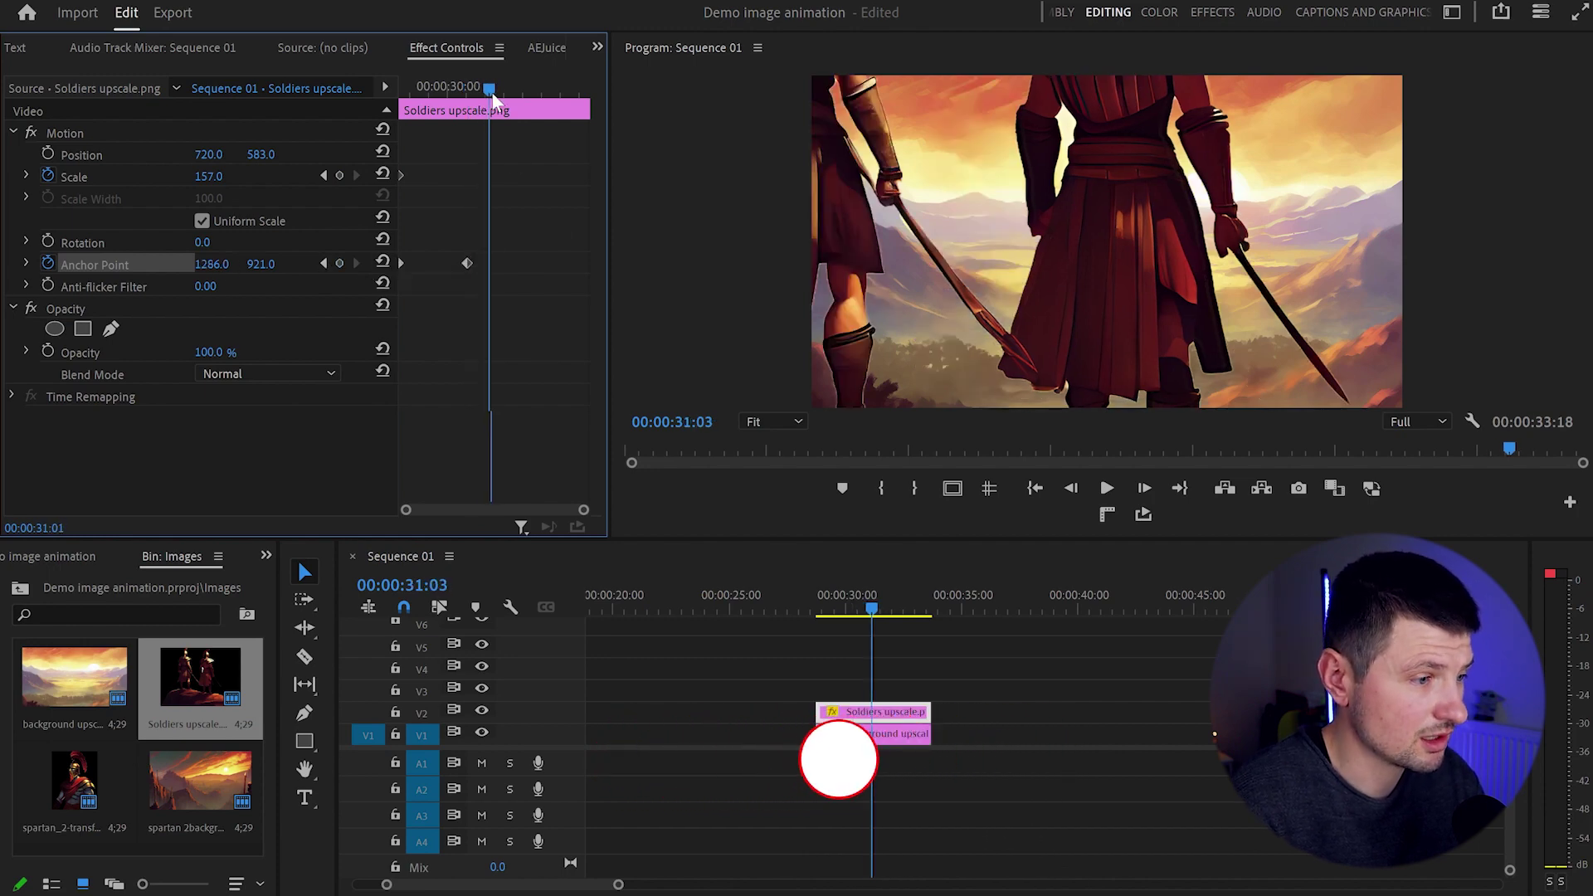
pyautogui.moveTo(494, 98); pyautogui.dragTo(578, 108)
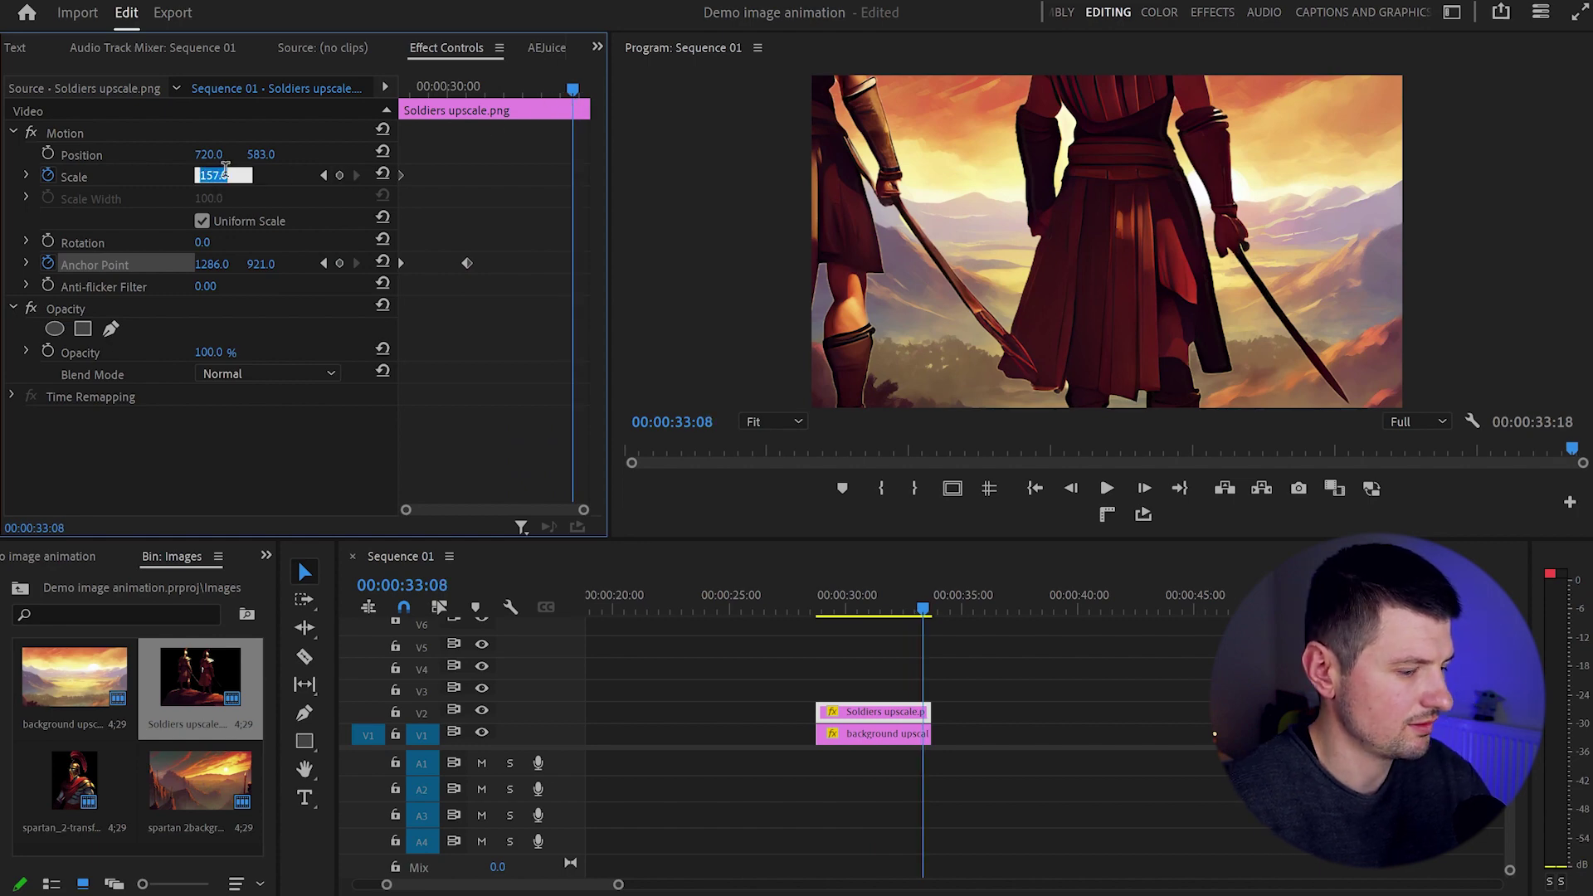
pyautogui.write('57')
pyautogui.press('Return')
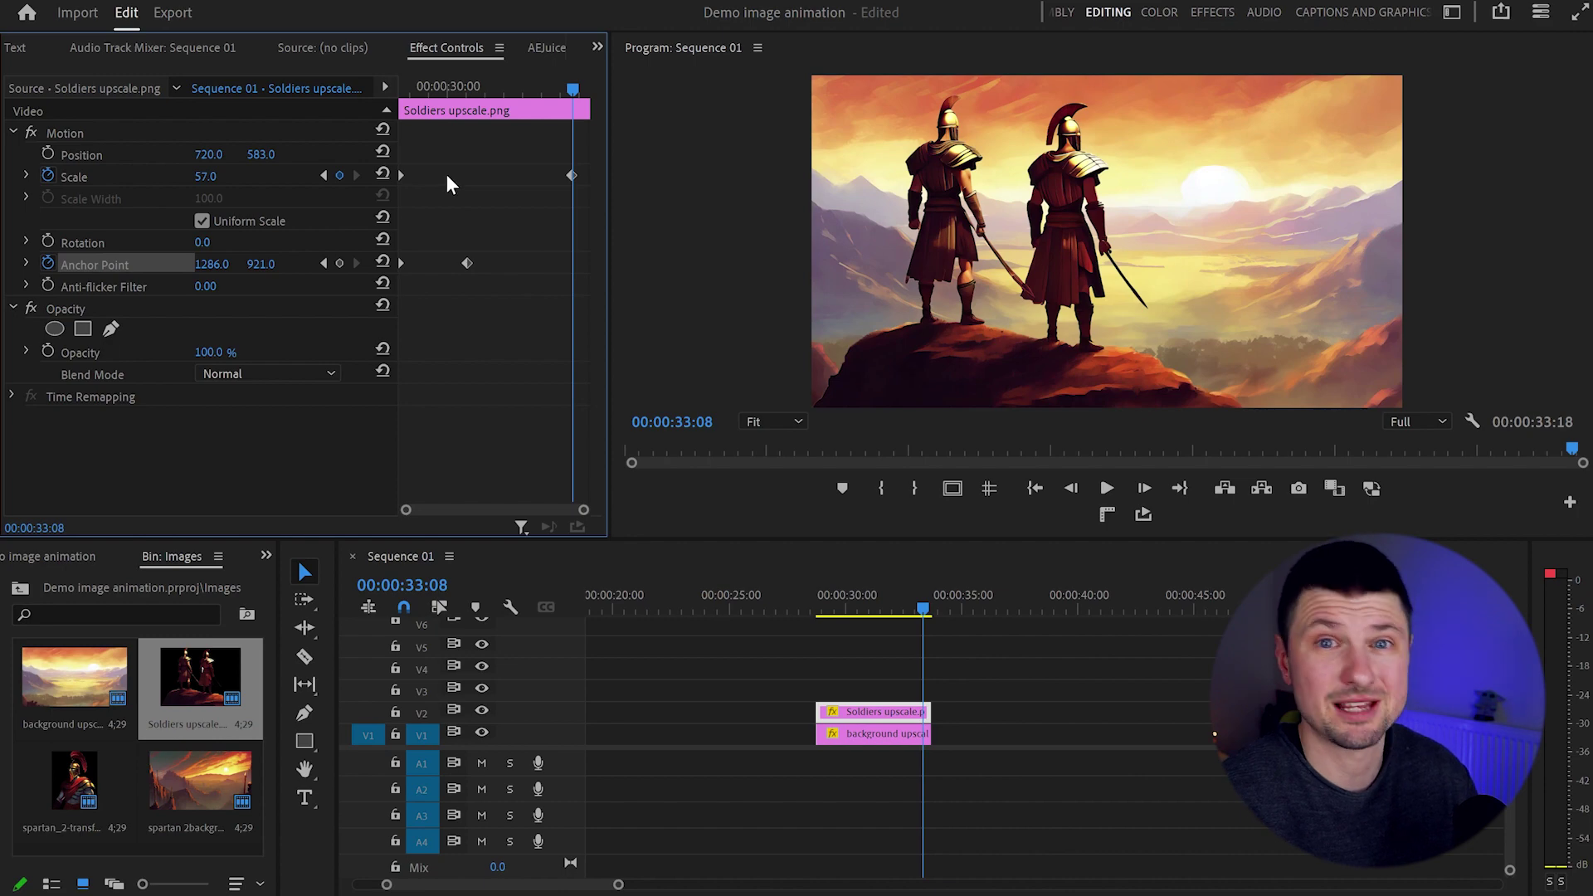
# - Play the zoom from the sequence start, then apply Ease Out to the starting keyframes
pyautogui.moveTo(928, 601); pyautogui.dragTo(813, 626)
pyautogui.press('space')
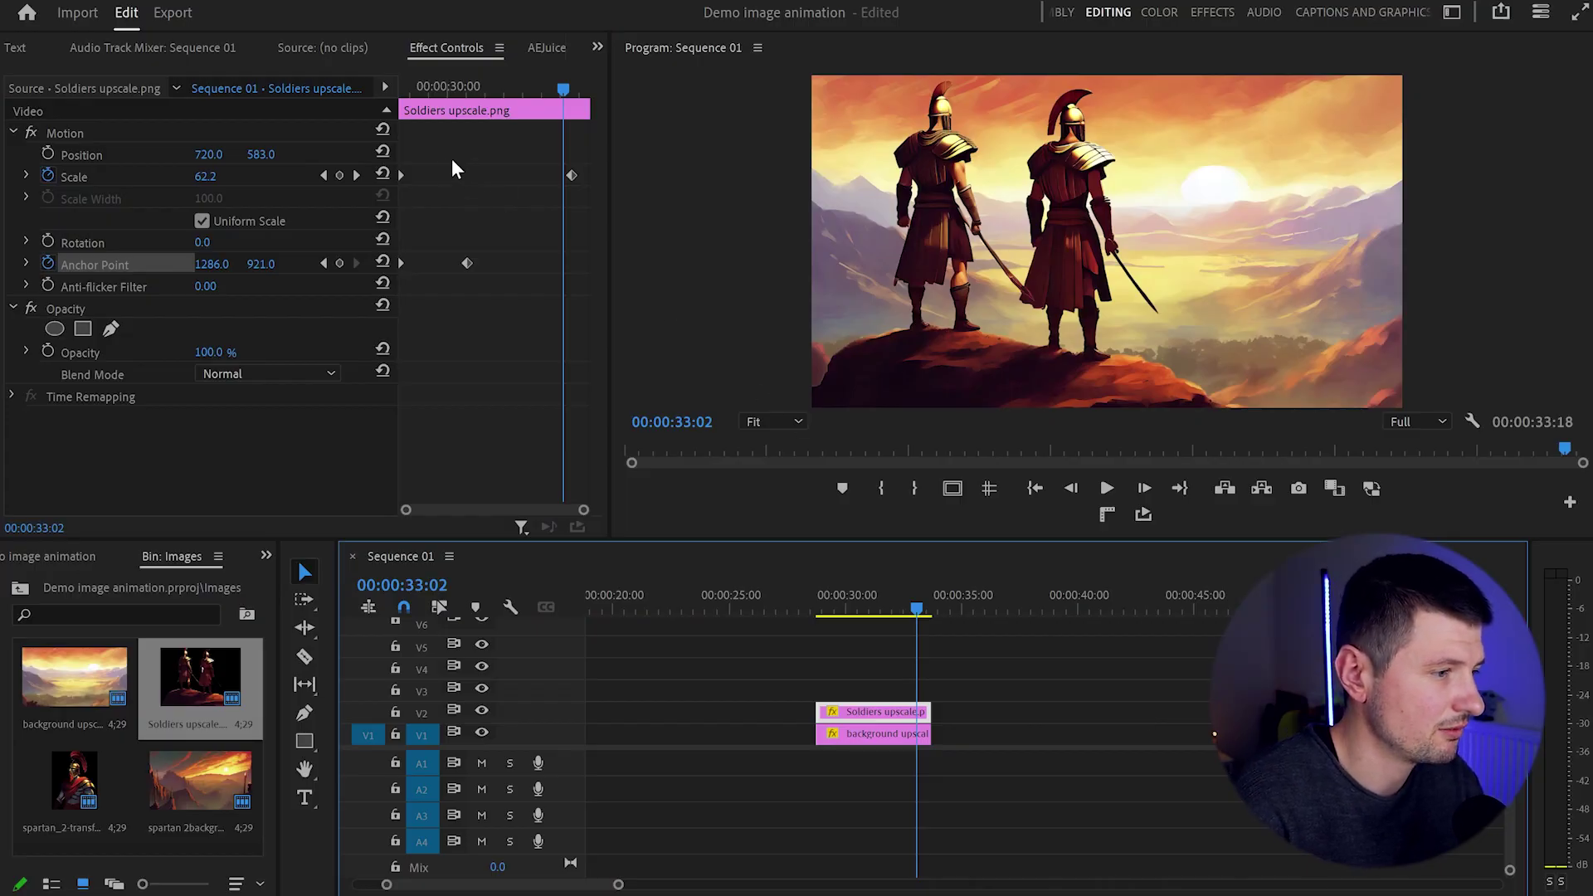
pyautogui.moveTo(455, 166); pyautogui.dragTo(386, 290)
pyautogui.rightClick(403, 176)
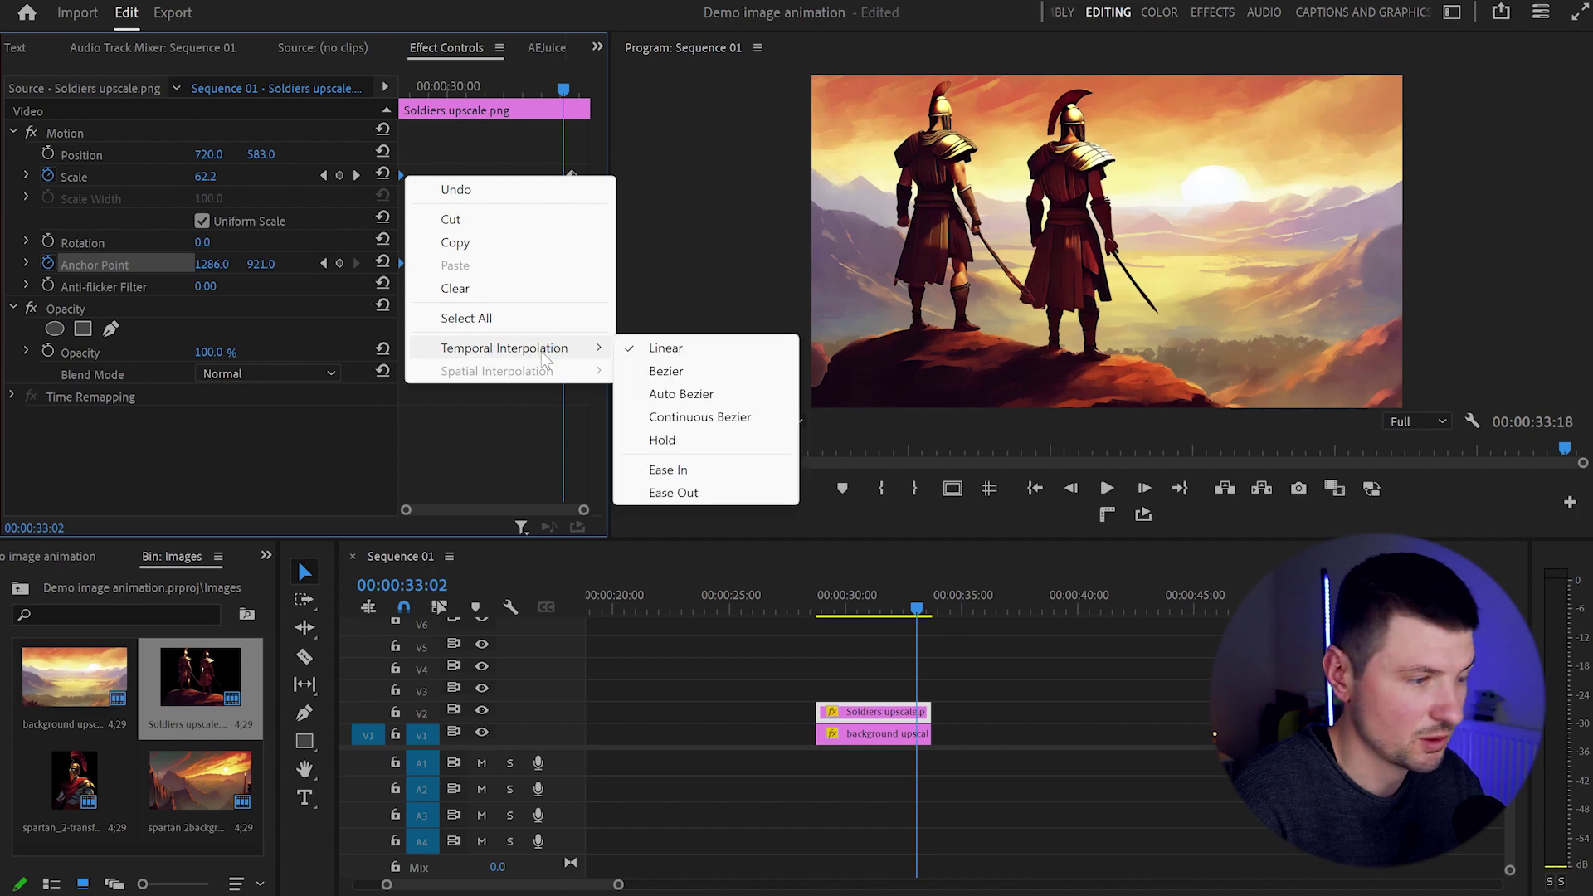
pyautogui.click(674, 493)
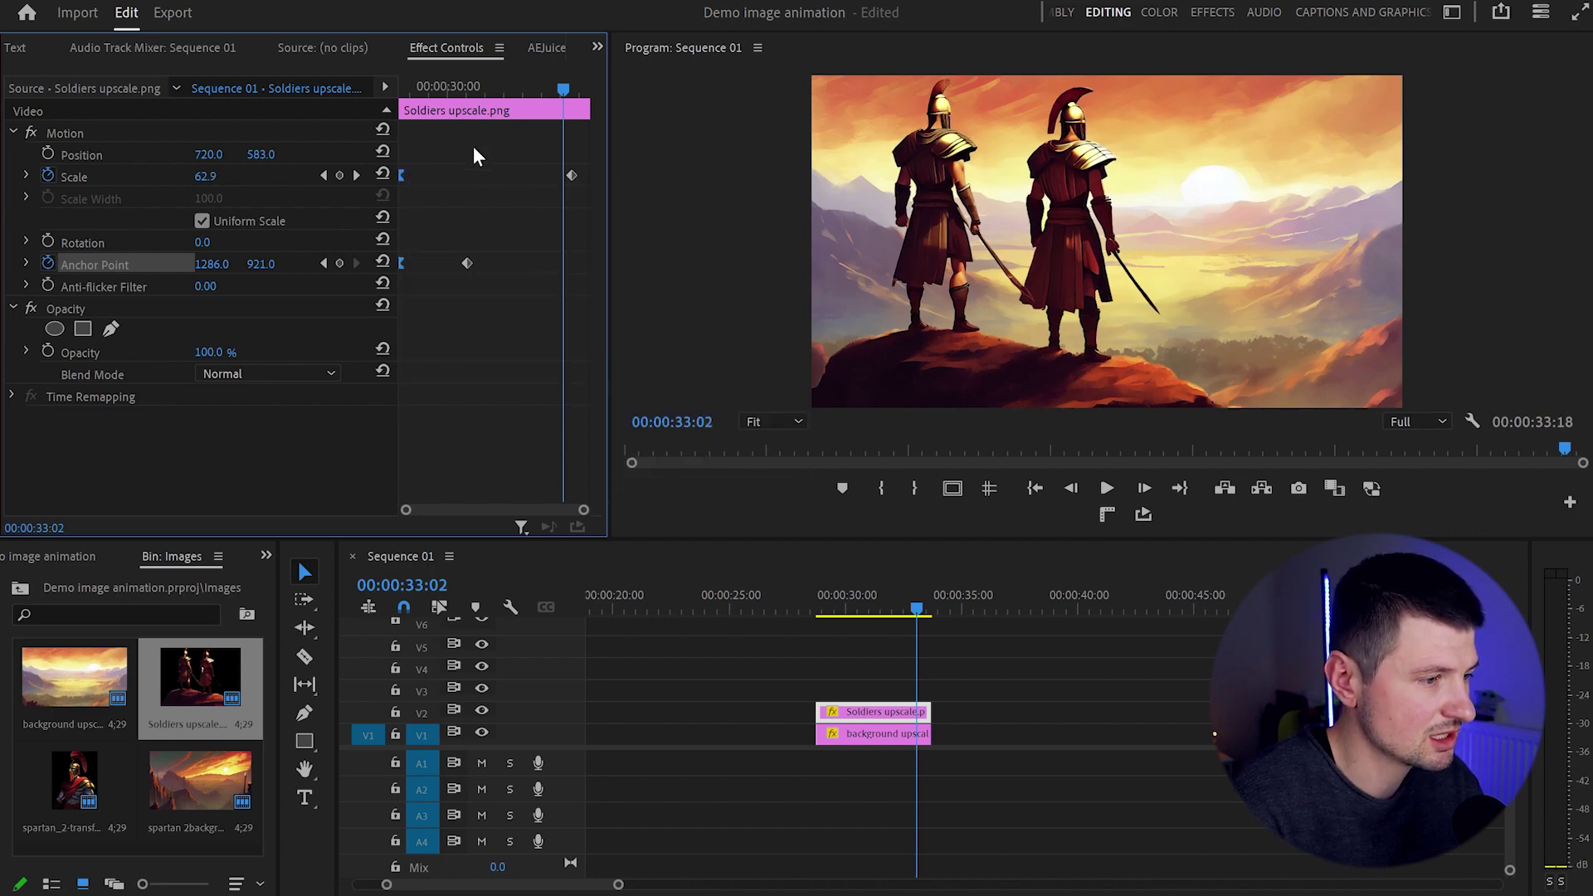
# - Apply Ease In to the ending keyframes and stretch the scale speed curve for a gradual slowdown
pyautogui.moveTo(455, 166); pyautogui.dragTo(553, 272)
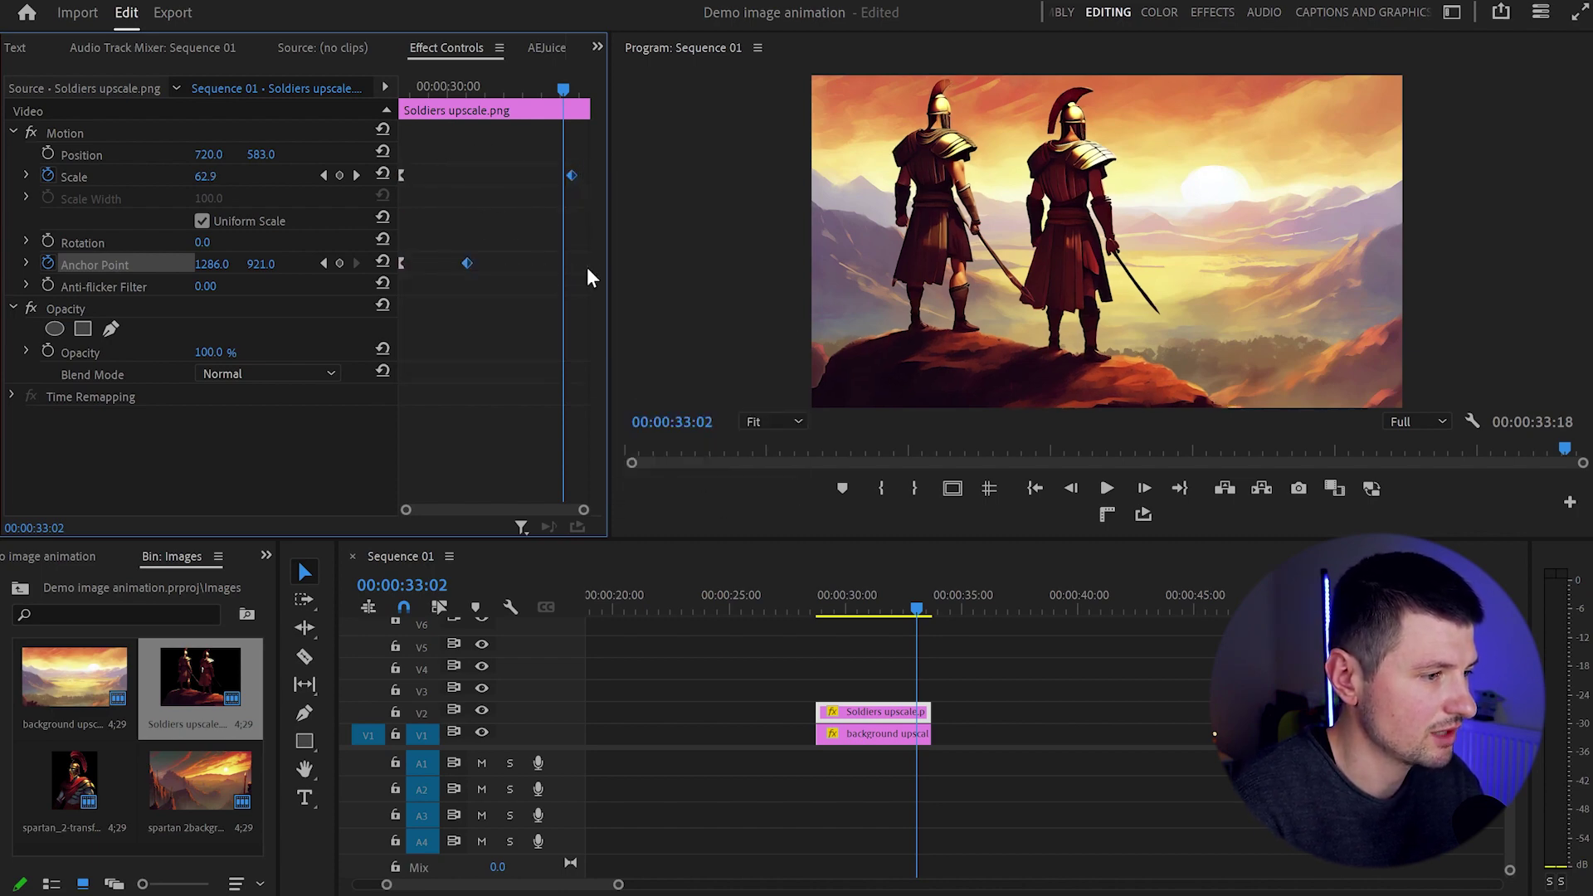
pyautogui.rightClick(572, 177)
pyautogui.moveTo(689, 350)
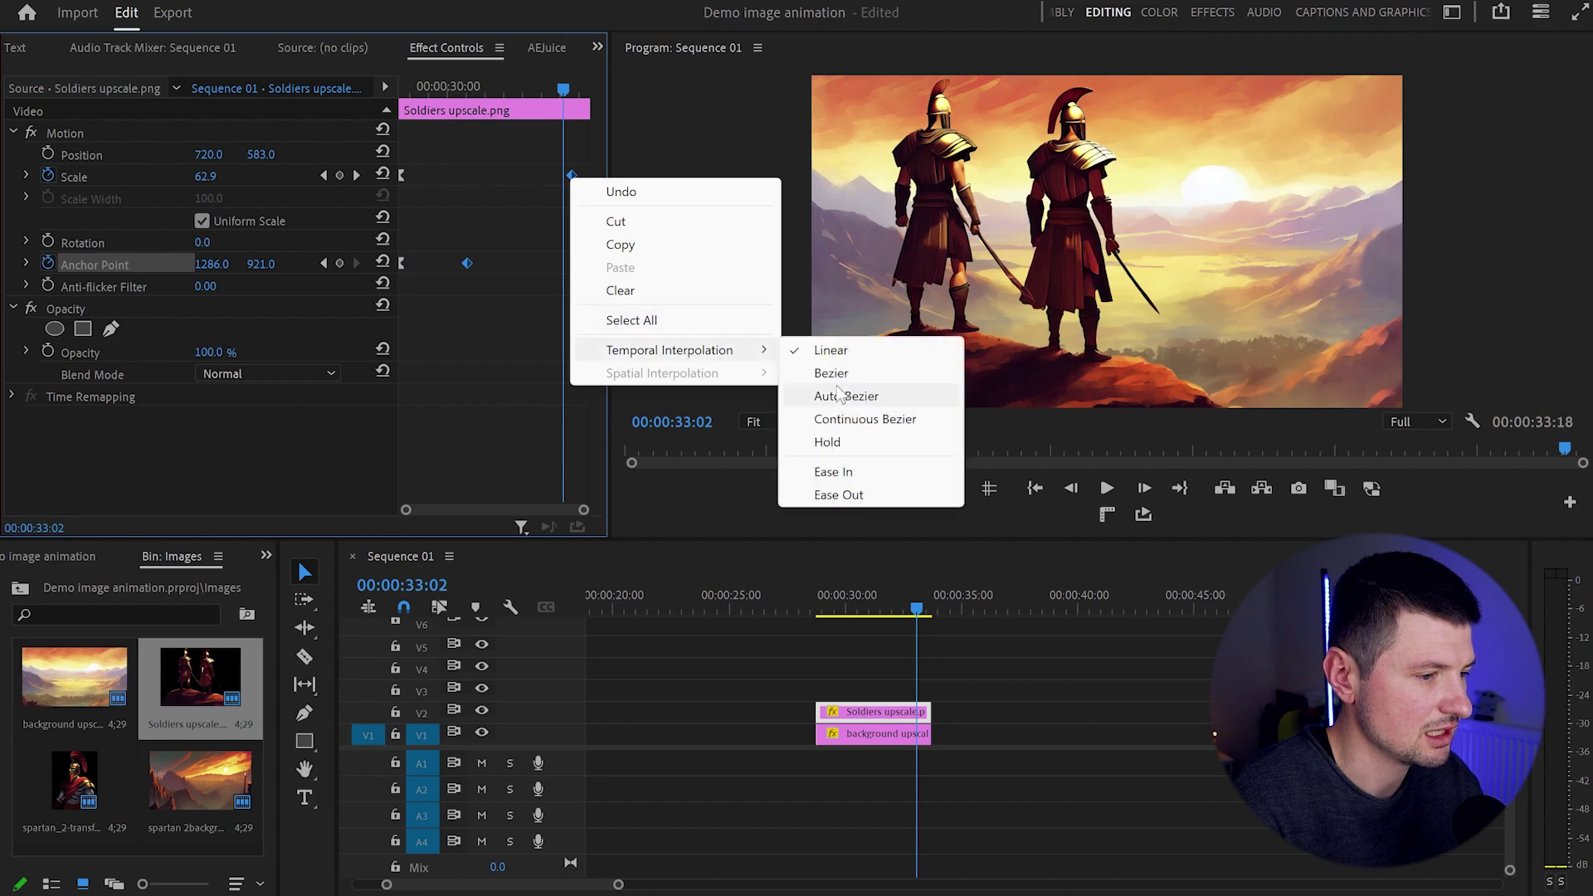
pyautogui.click(838, 471)
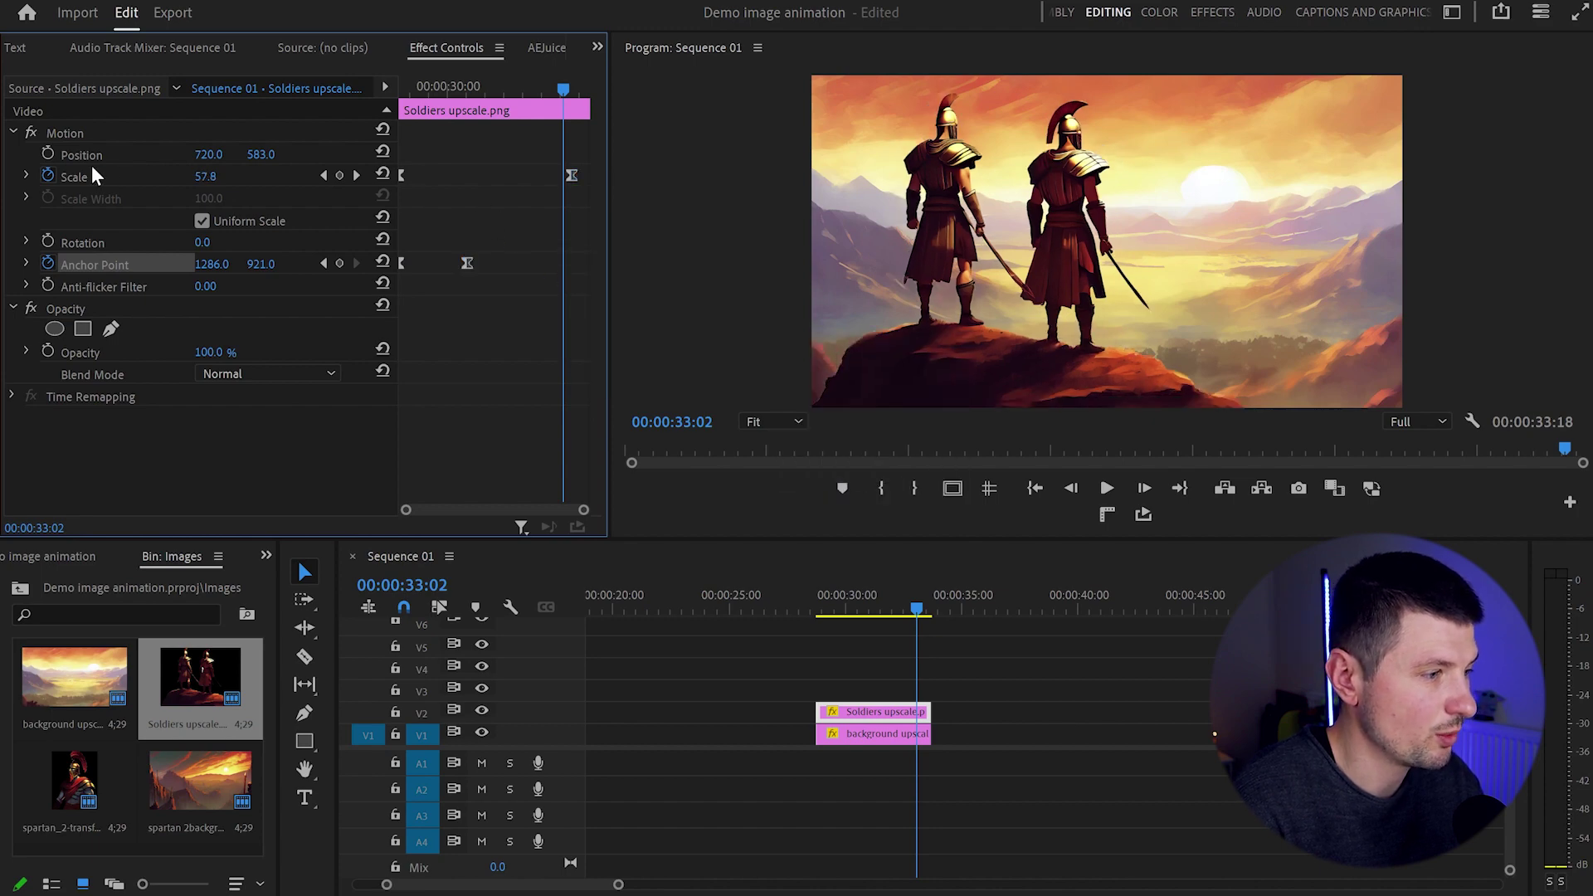
pyautogui.click(26, 176)
pyautogui.click(402, 174)
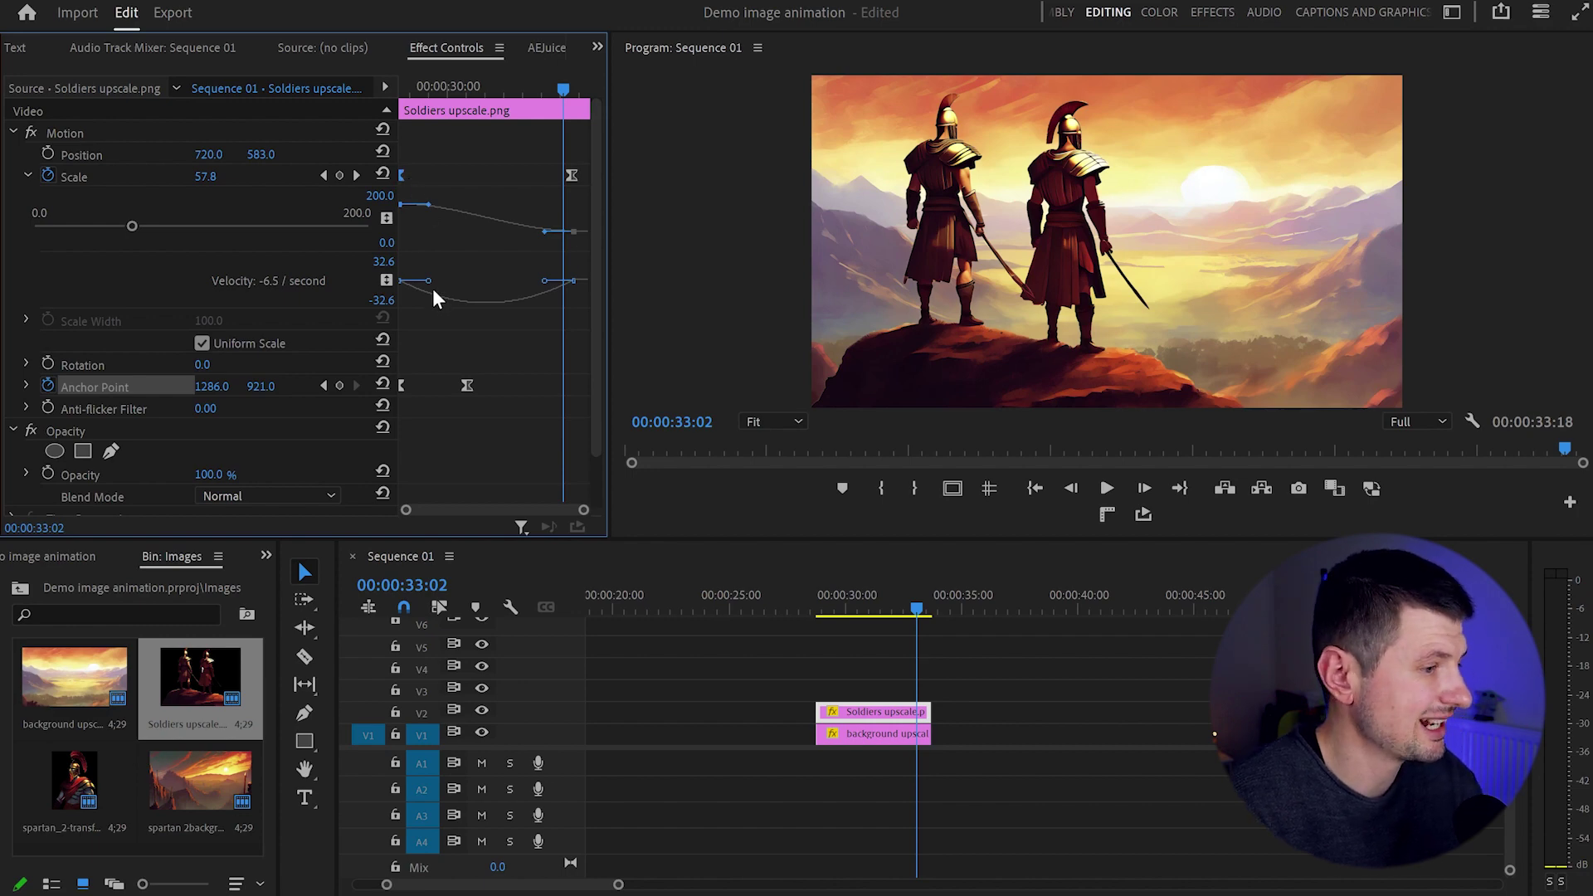
pyautogui.moveTo(430, 285); pyautogui.dragTo(478, 285)
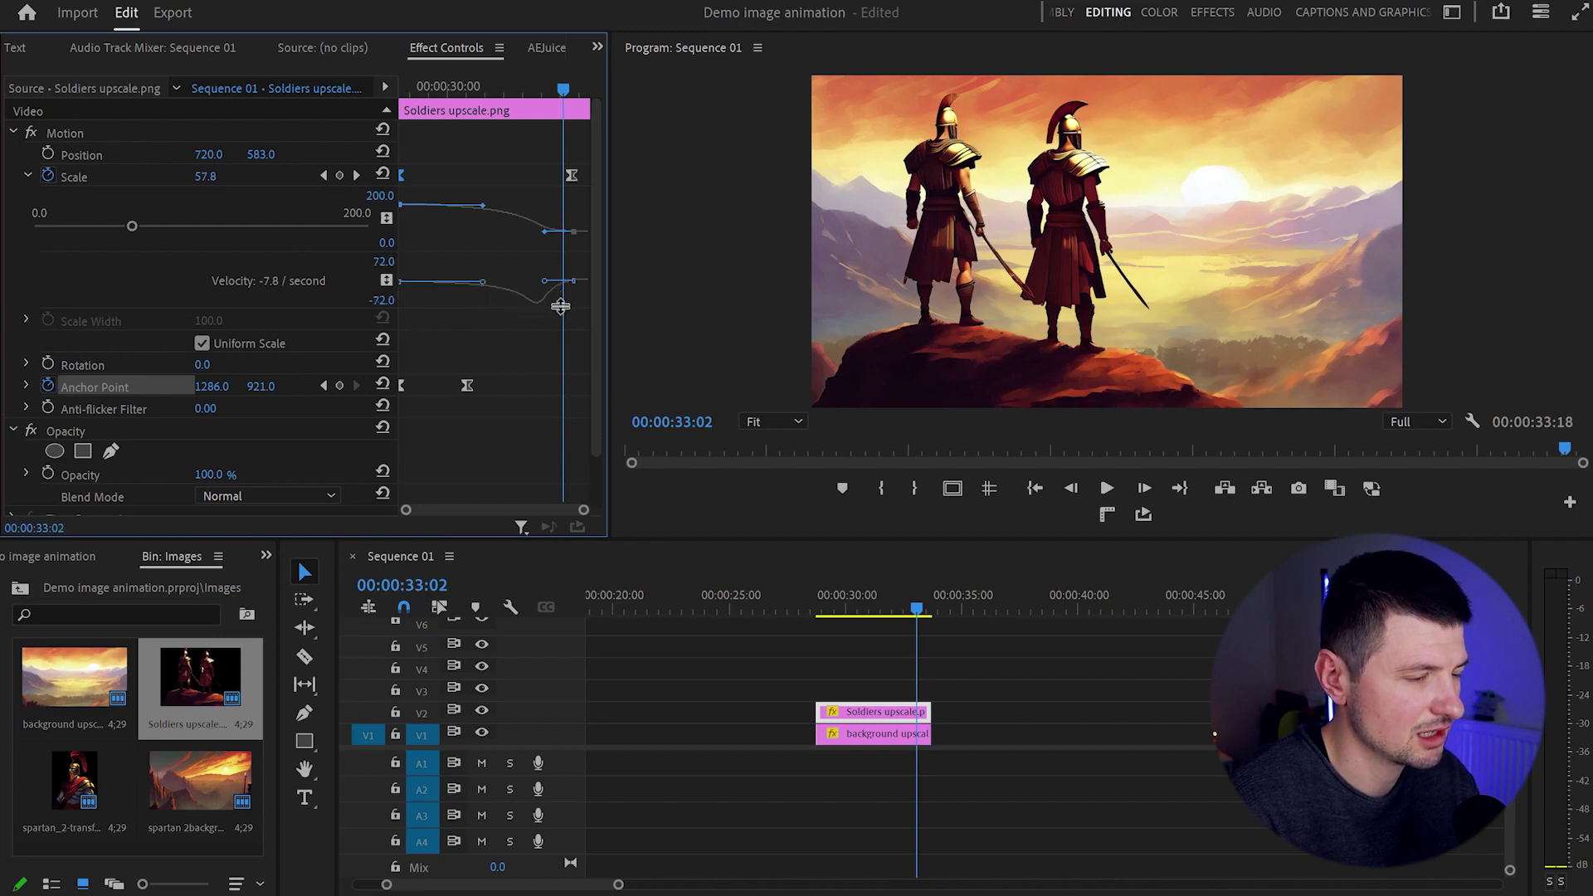
# - Replay the eased zoom-out from the start of the soldiers clip
pyautogui.moveTo(543, 83); pyautogui.dragTo(383, 150)
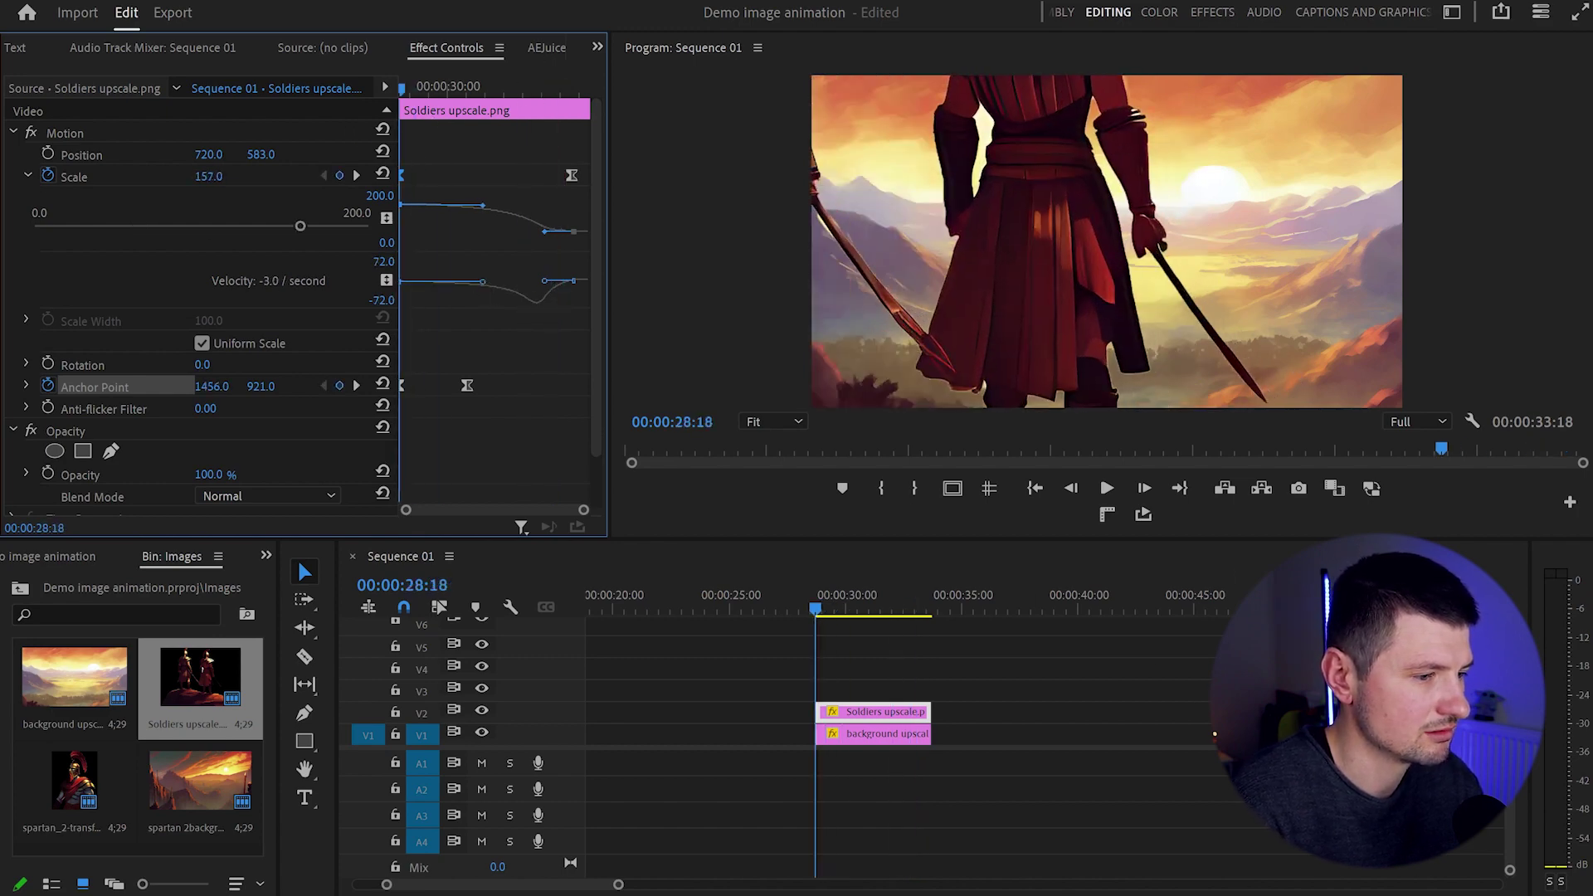
pyautogui.press('space')
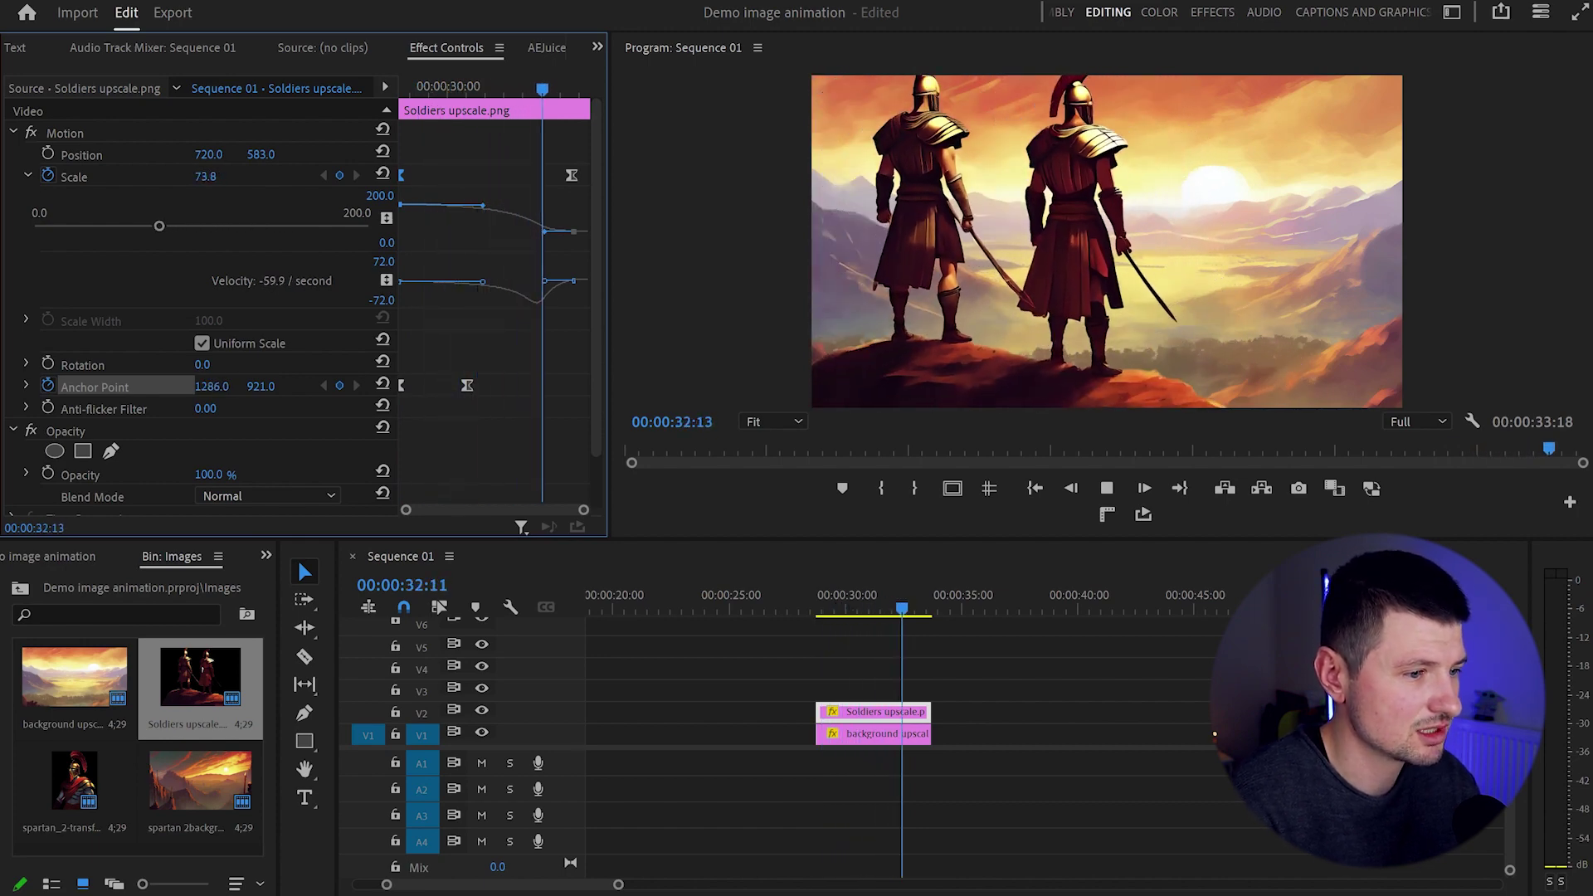
pyautogui.press('space')
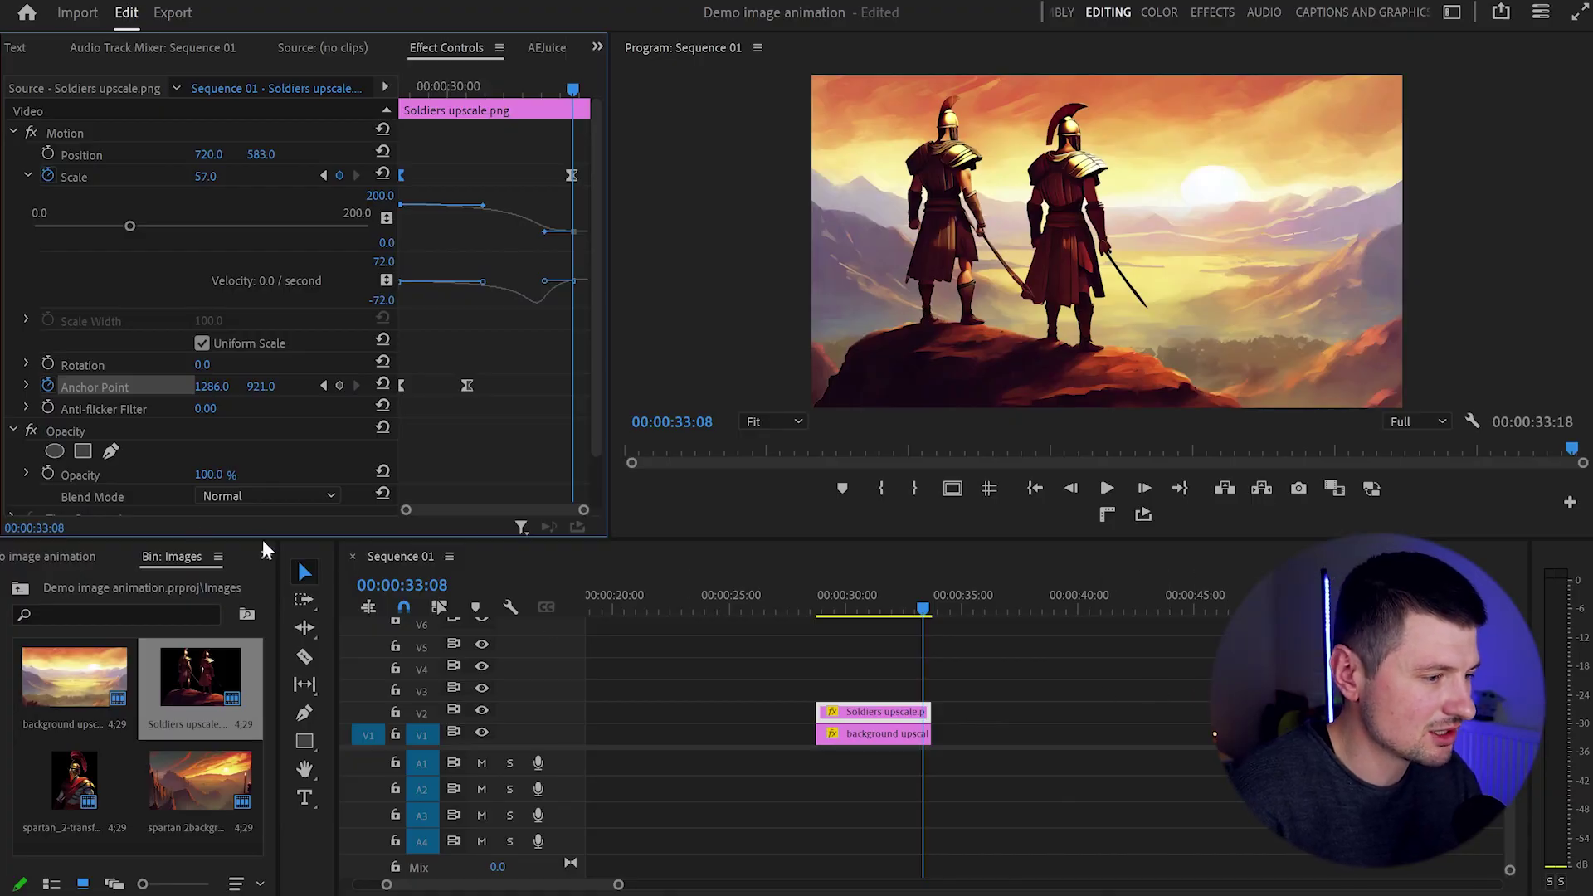
# - Apply Gaussian Blur from the Effects library to both the Soldiers and background clips
pyautogui.click(266, 555)
pyautogui.click(202, 762)
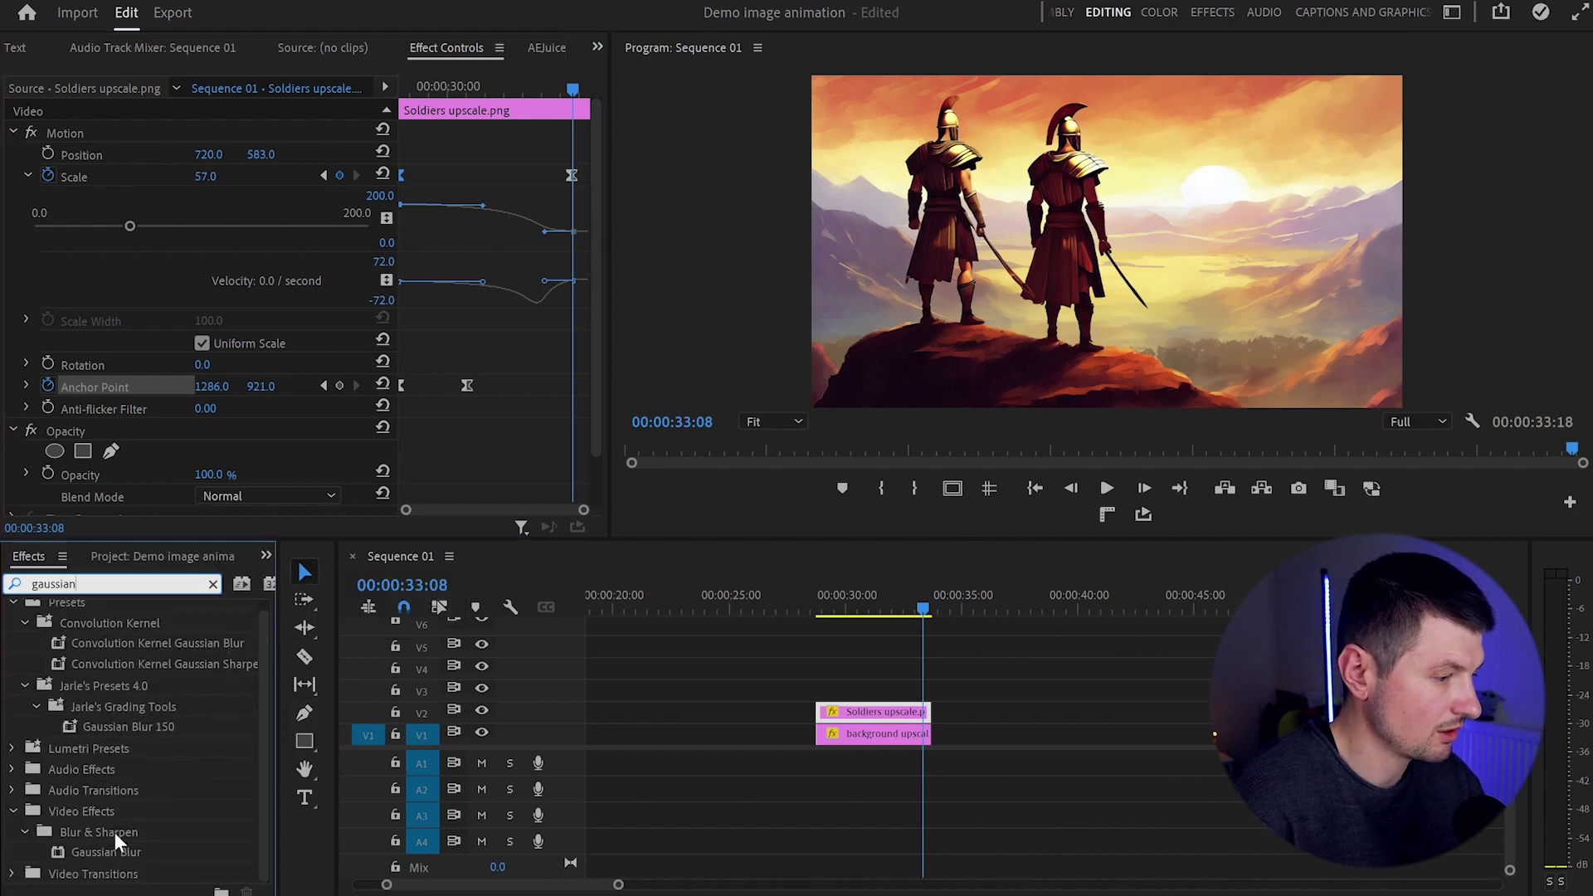
pyautogui.moveTo(118, 844); pyautogui.dragTo(878, 718)
pyautogui.moveTo(138, 846); pyautogui.dragTo(893, 741)
pyautogui.moveTo(923, 601); pyautogui.dragTo(816, 637)
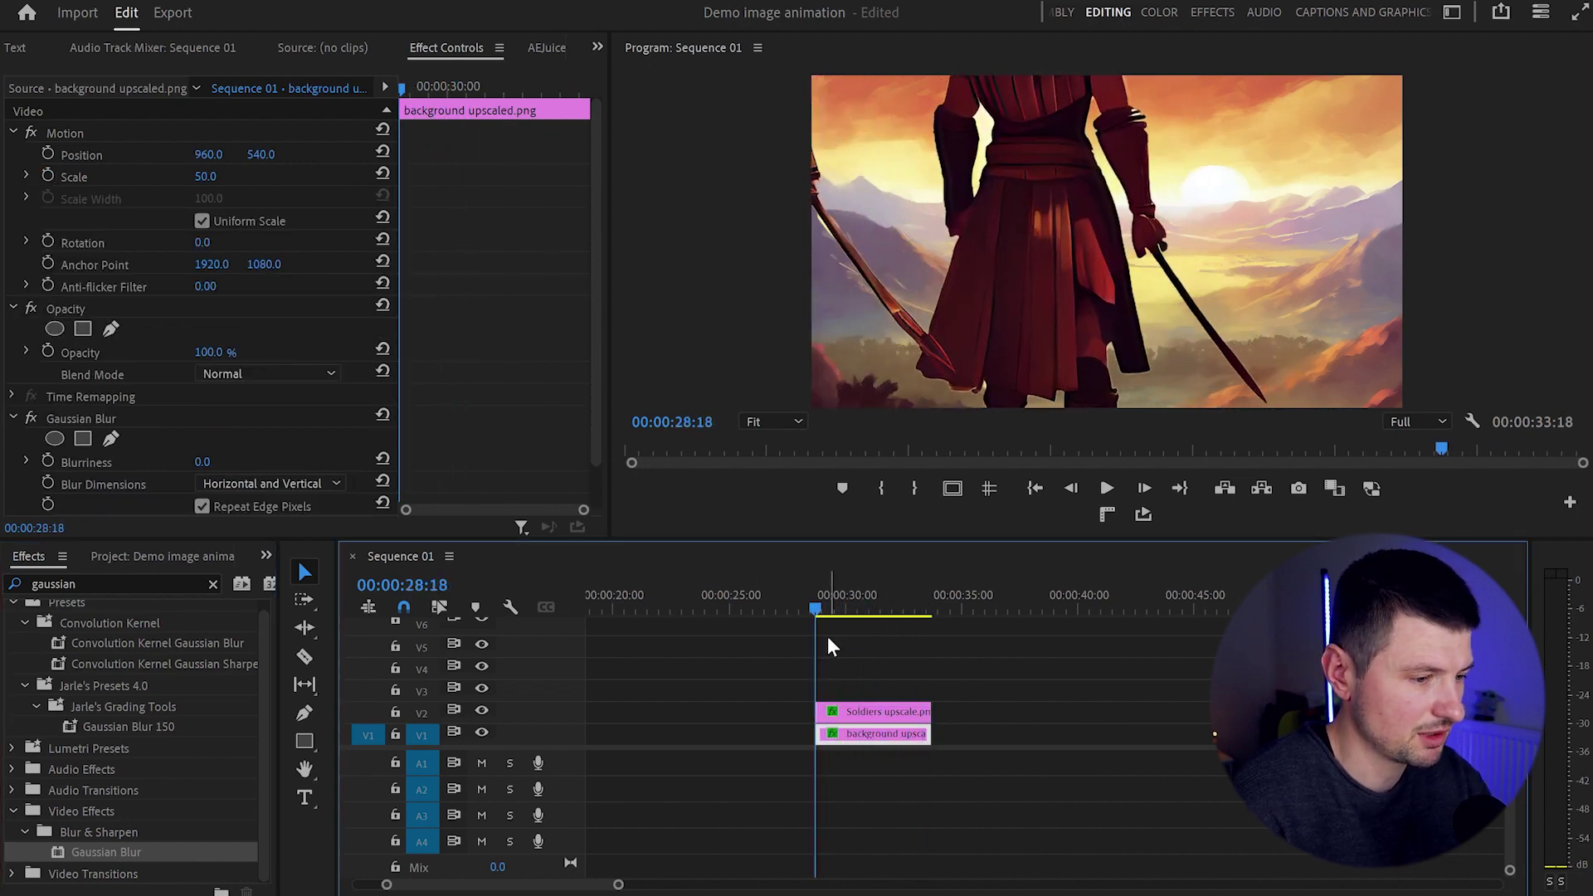
# - Keyframe the soldiers' Blurriness at 63 at the clip start and 0 at 31:16
pyautogui.click(843, 712)
pyautogui.scroll(-4, 502, 359)
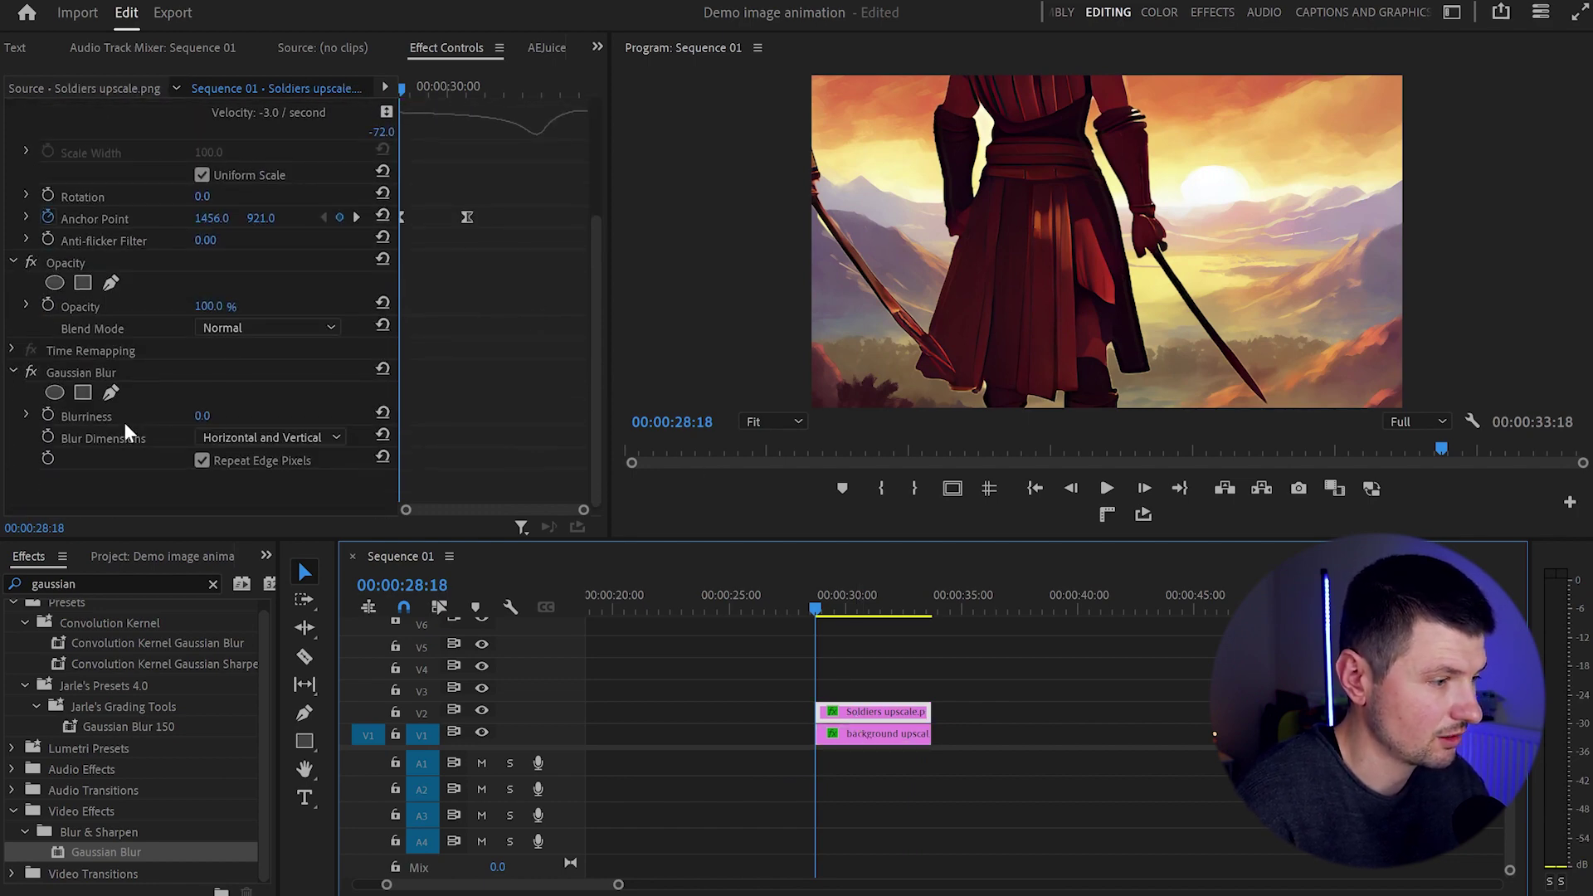
pyautogui.click(47, 414)
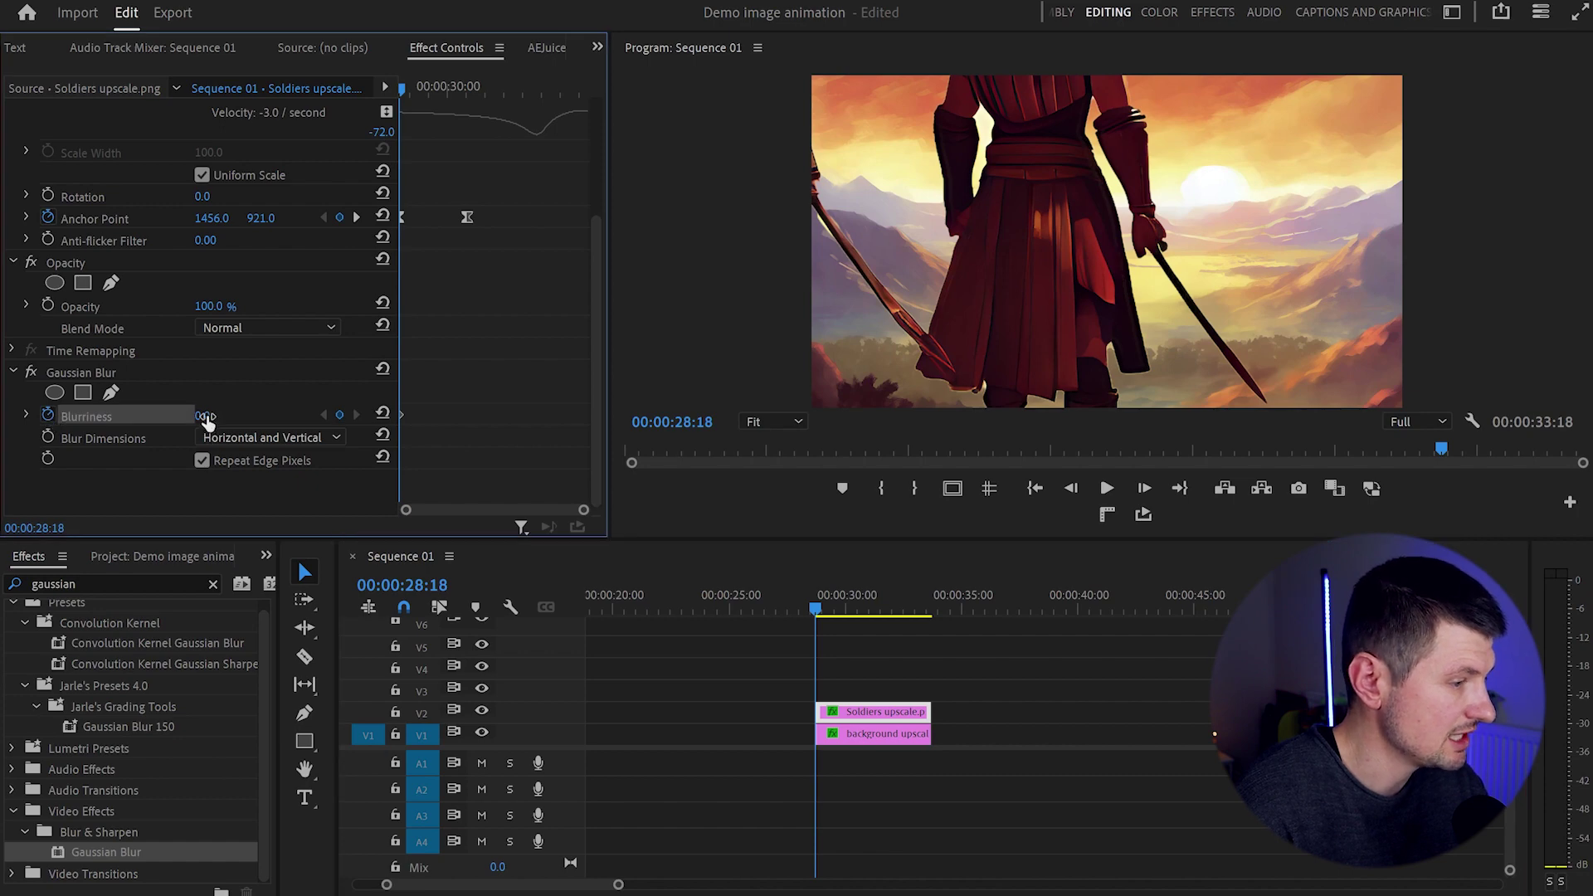
pyautogui.moveTo(207, 421); pyautogui.dragTo(261, 421)
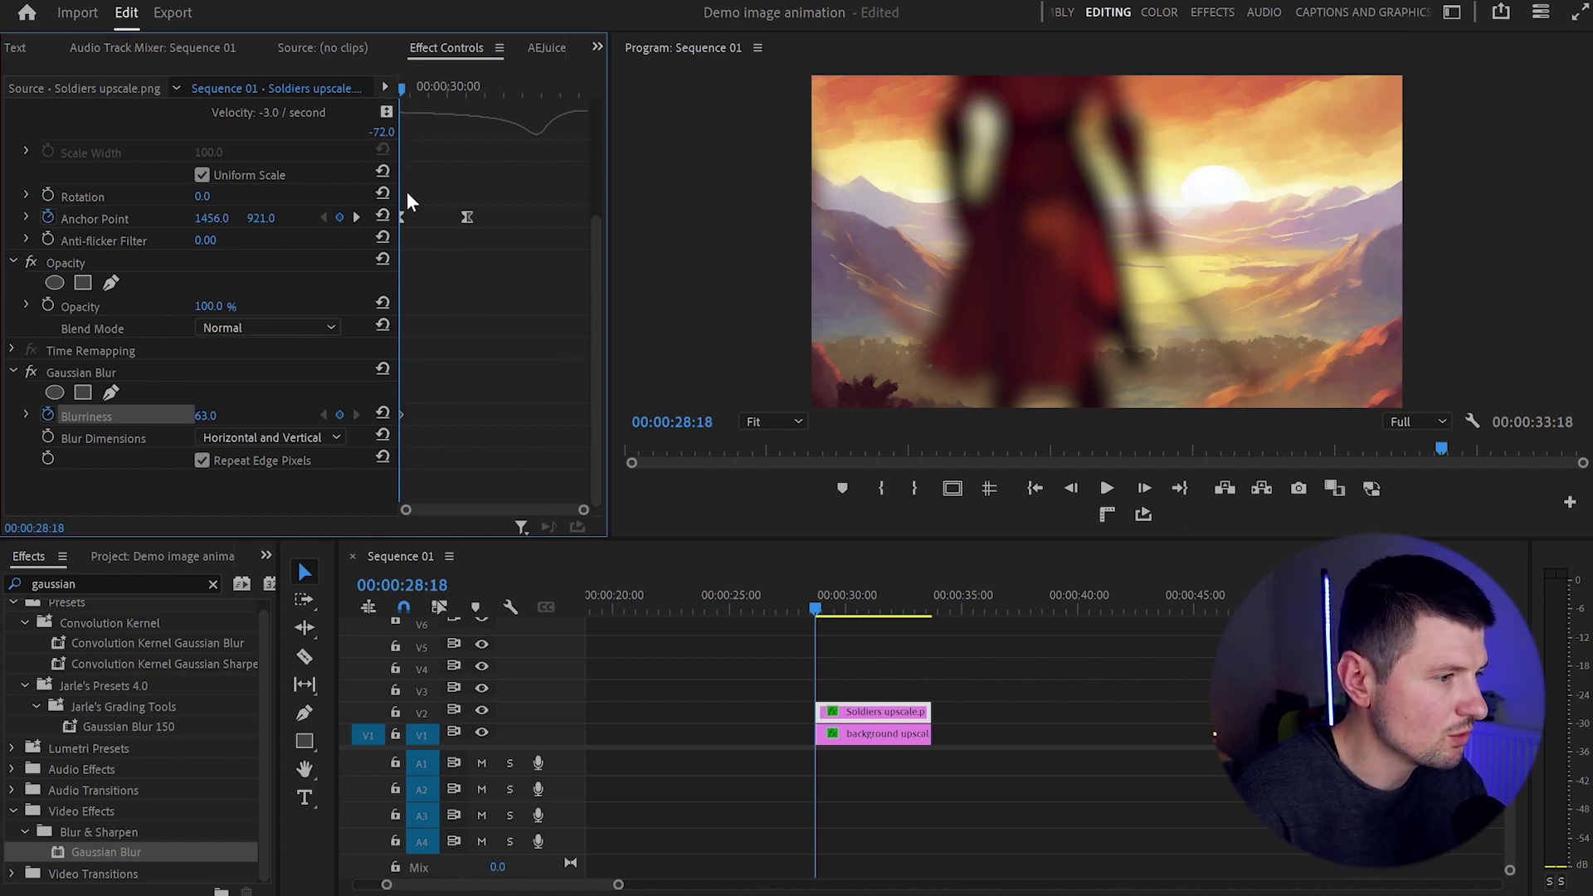
pyautogui.moveTo(409, 86); pyautogui.dragTo(511, 116)
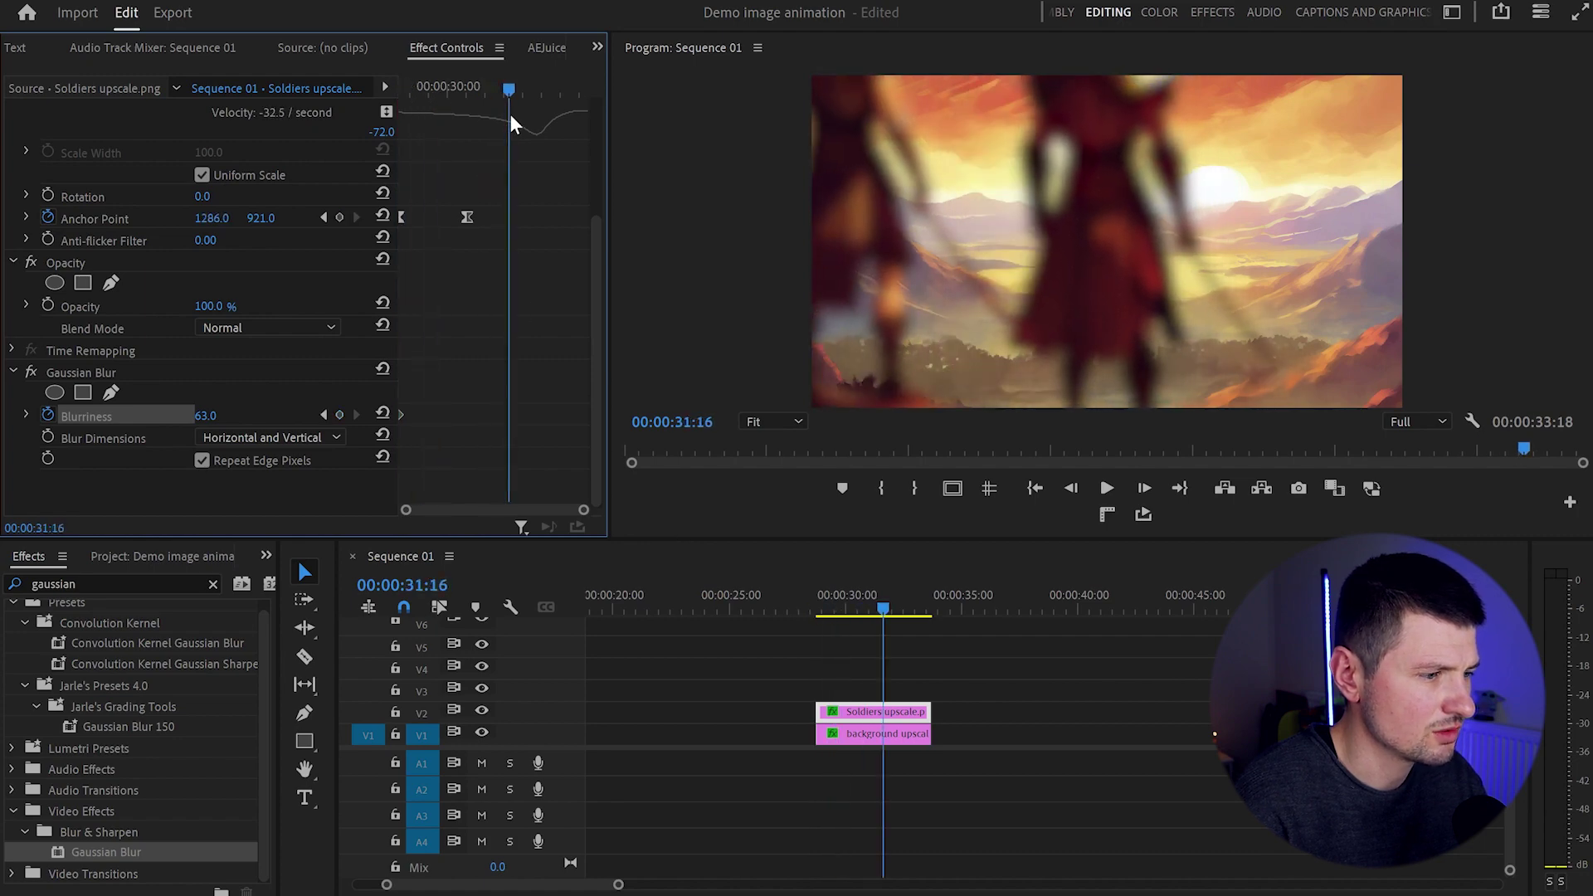
pyautogui.click(385, 415)
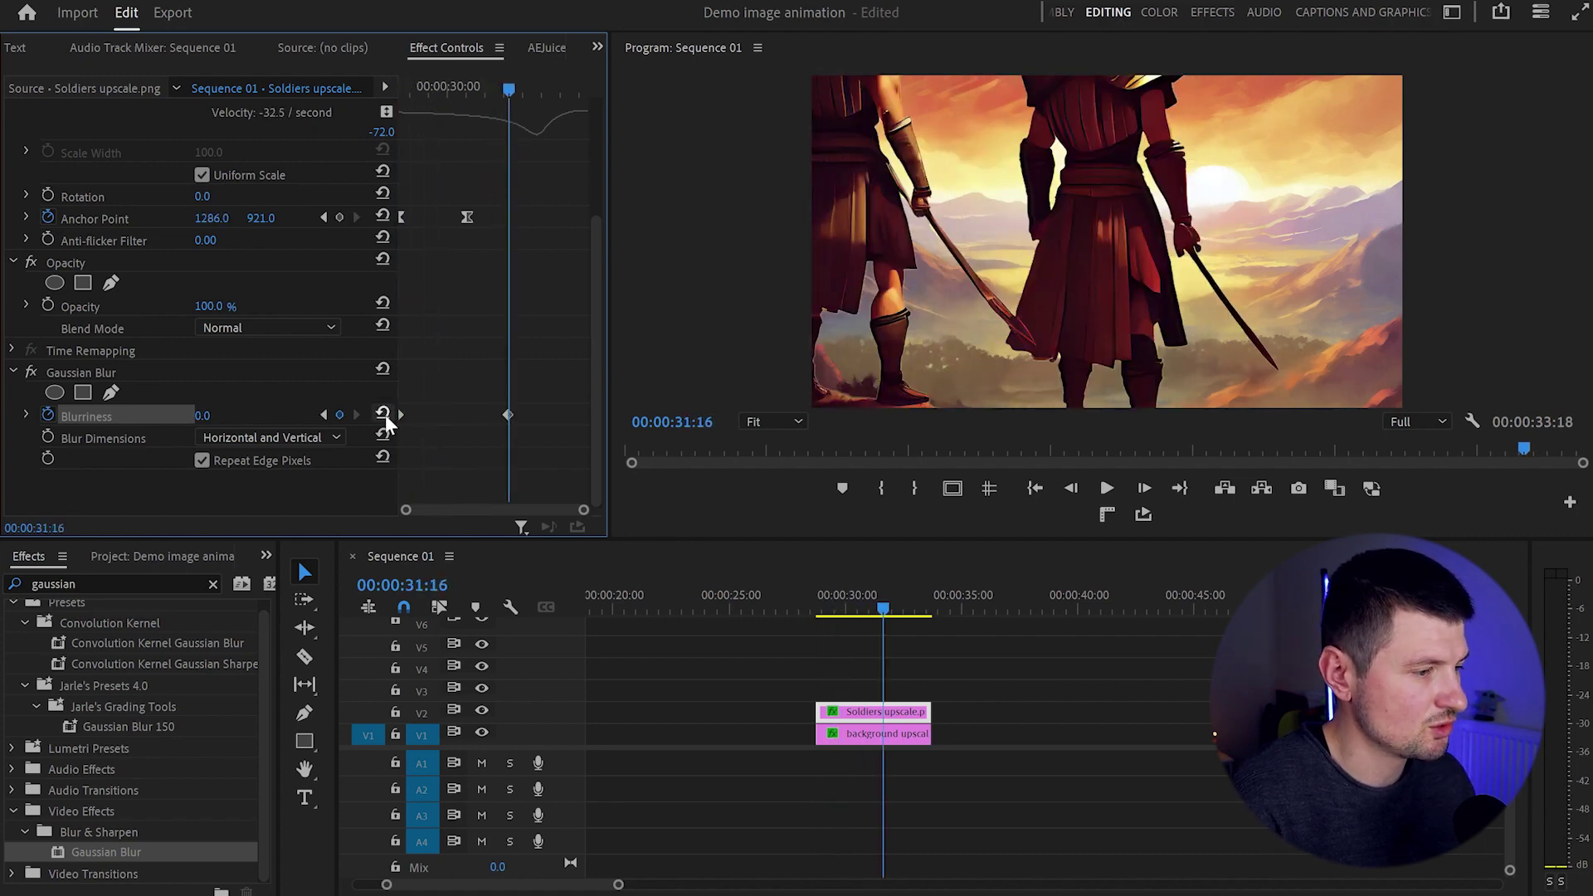
# - Keyframe the background's Blurriness at 112 at 31:16 and 0 at the clip start
pyautogui.click(868, 743)
pyautogui.scroll(-2, 528, 392)
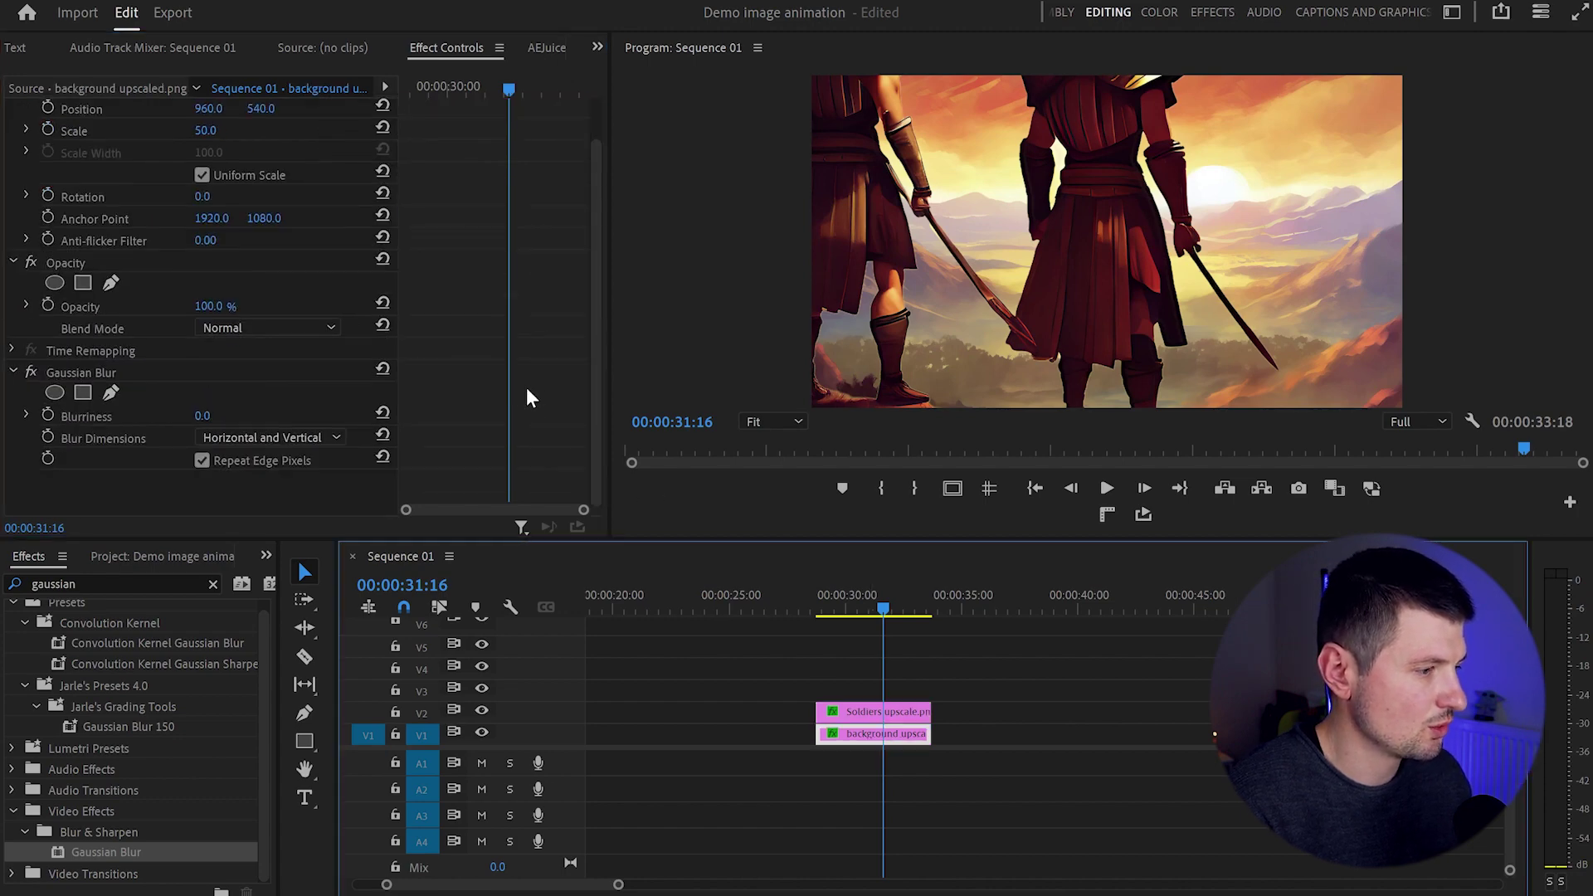
pyautogui.click(49, 414)
pyautogui.moveTo(202, 415); pyautogui.dragTo(309, 415)
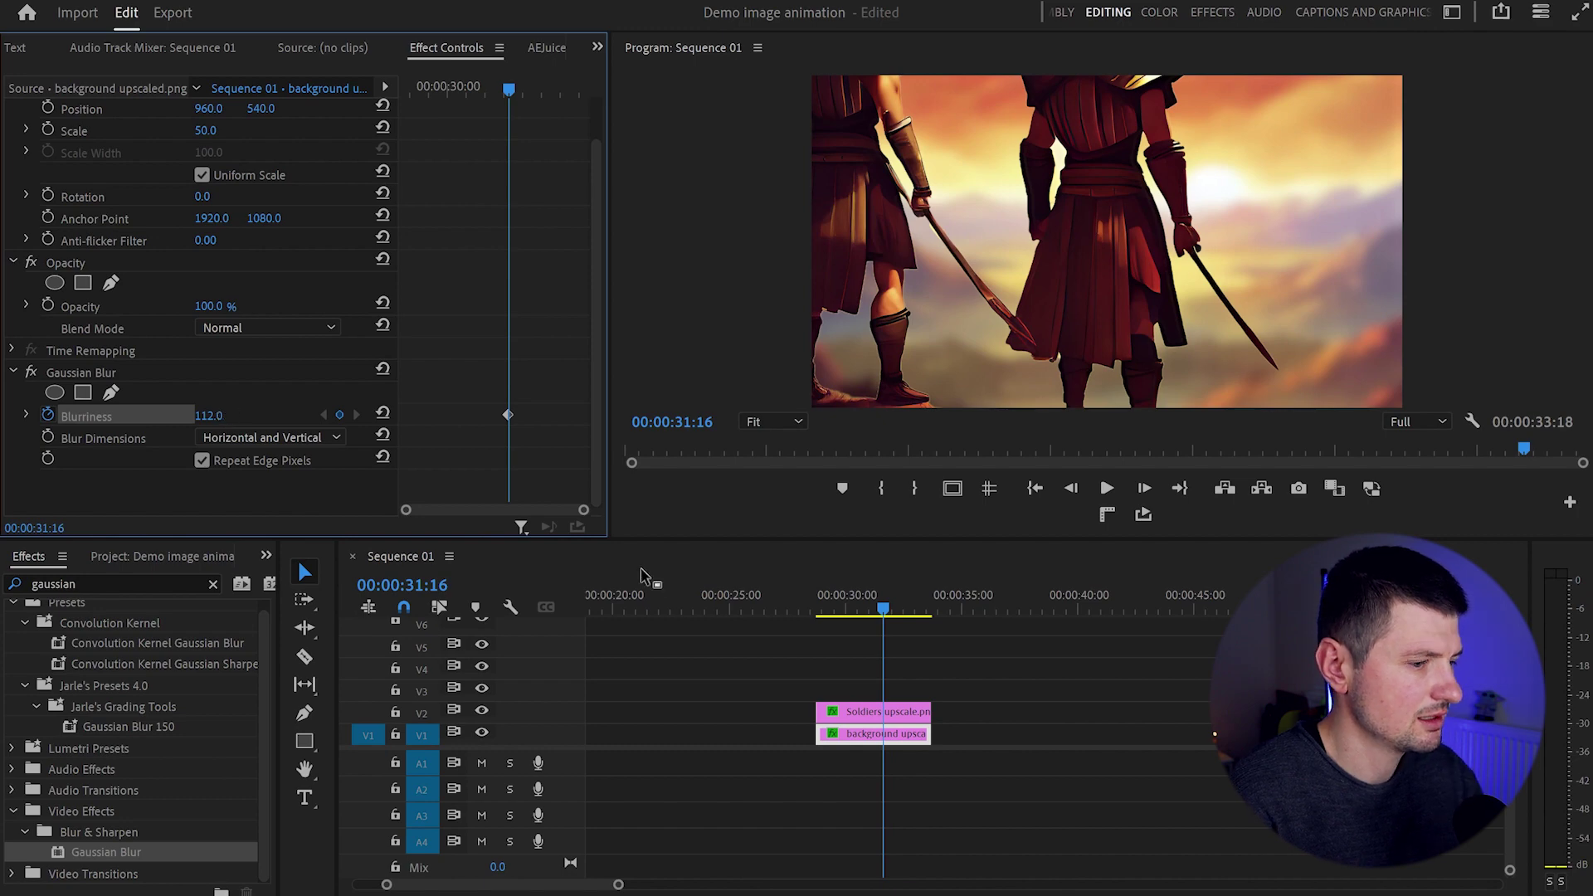
pyautogui.moveTo(506, 83); pyautogui.dragTo(402, 83)
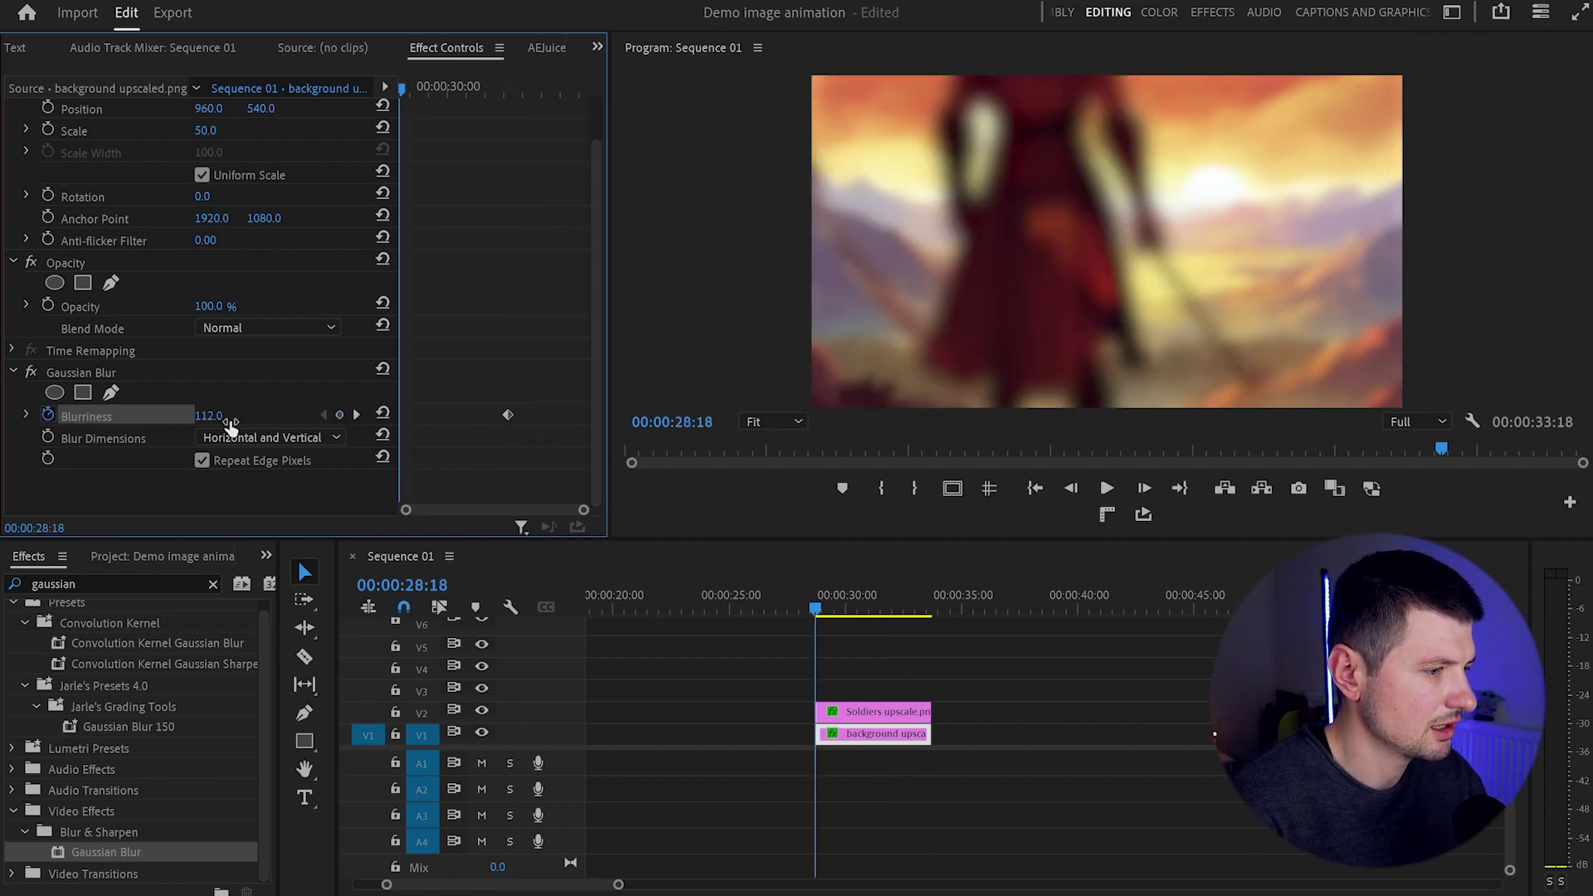
pyautogui.click(380, 415)
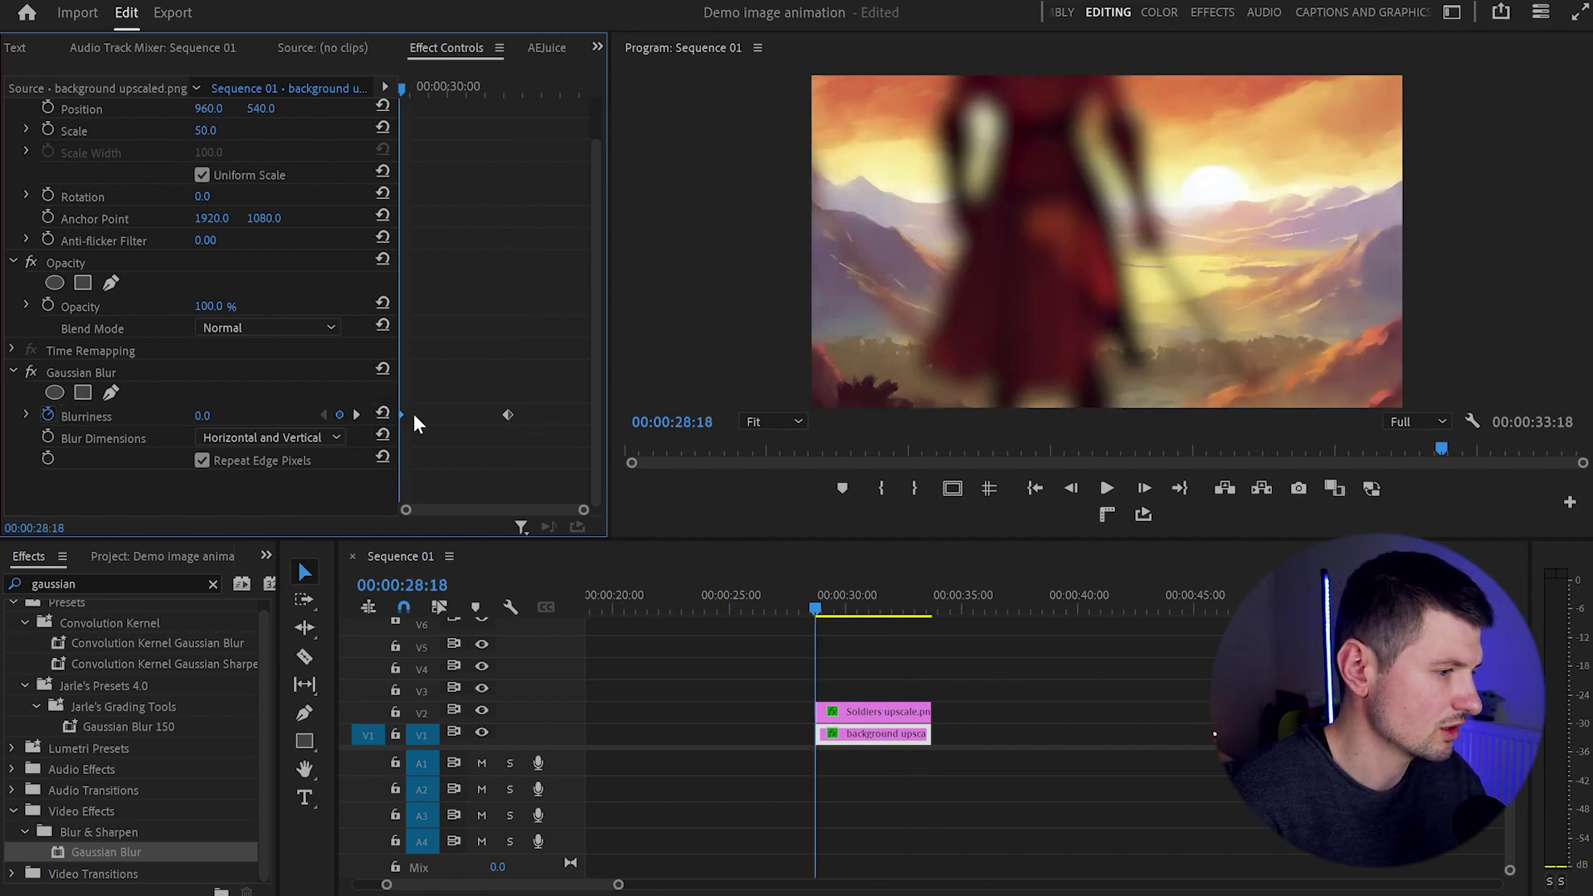
# - Ease Out the first background blur keyframe and Ease In the second
pyautogui.rightClick(403, 414)
pyautogui.click(491, 728)
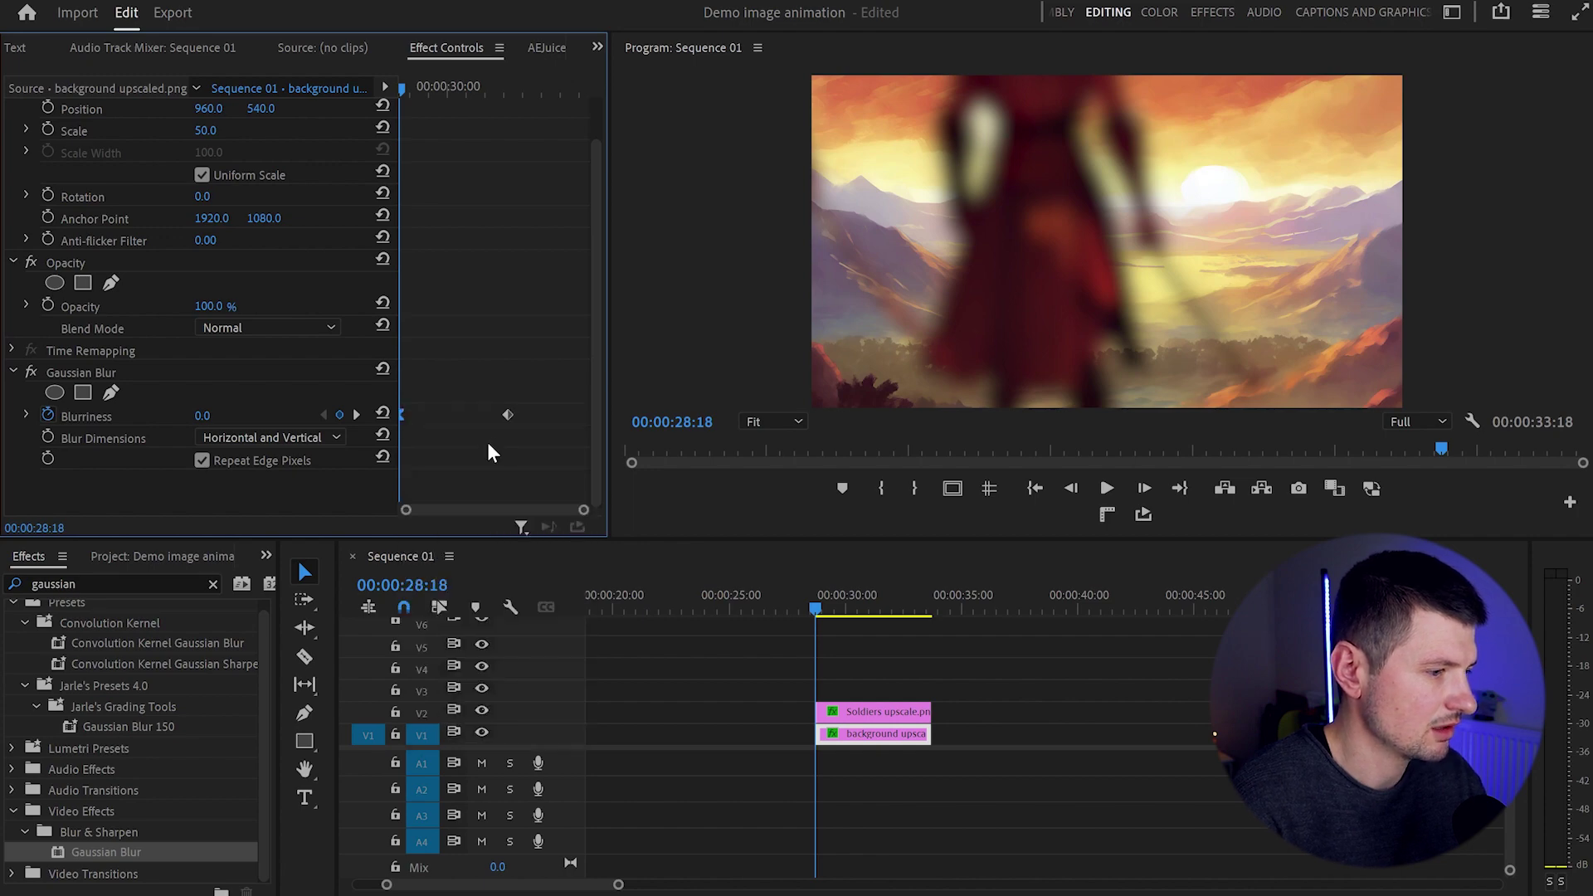
pyautogui.rightClick(507, 416)
pyautogui.click(630, 707)
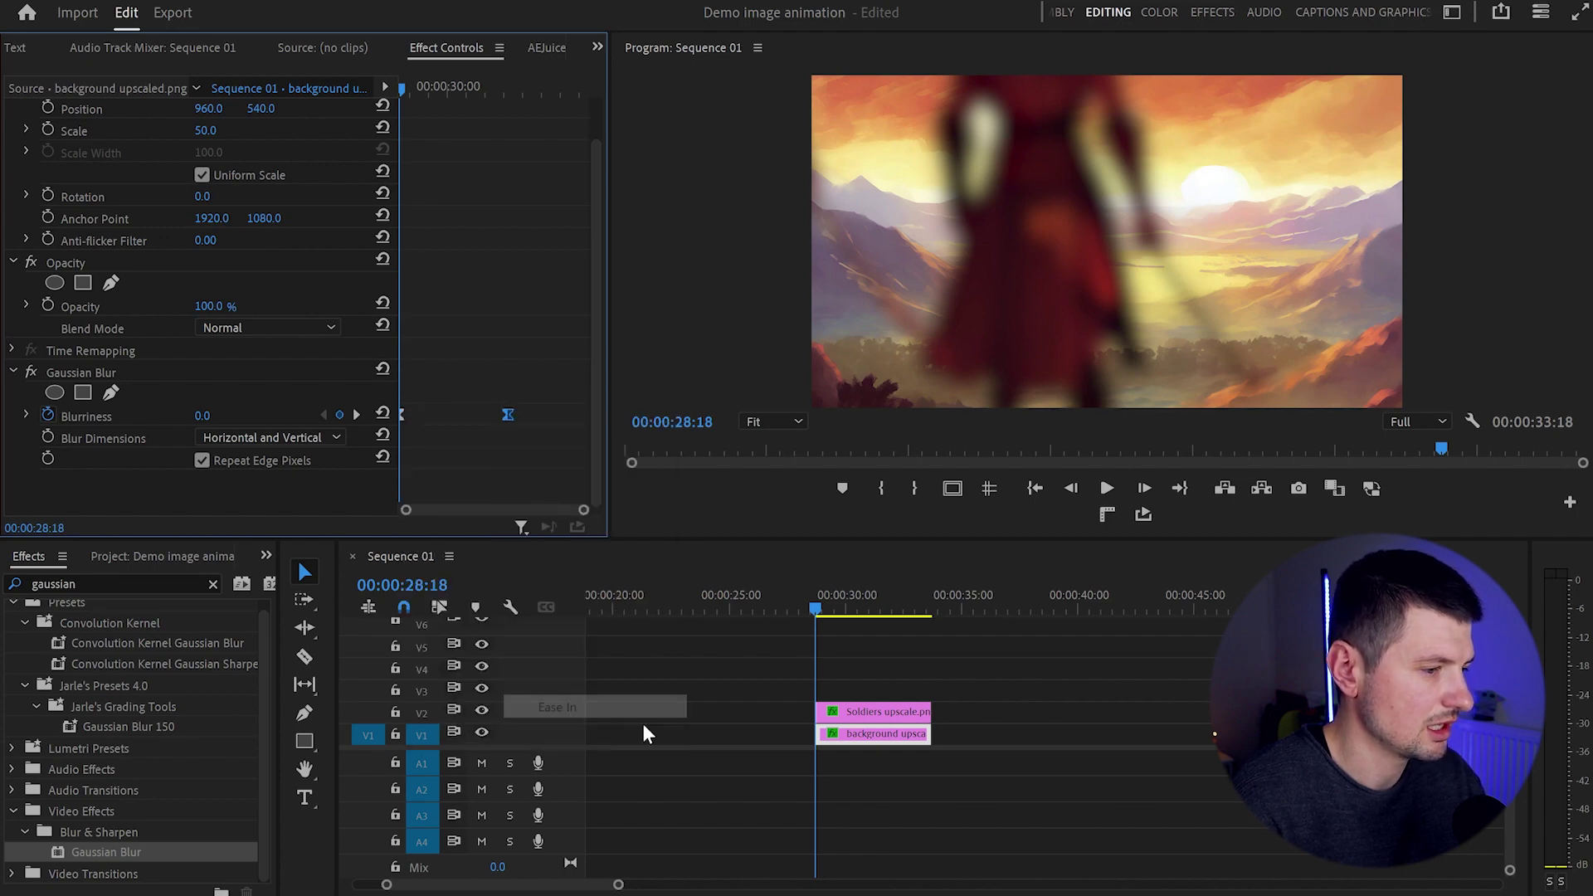
# - Apply Ease In to the soldiers' second Blurriness keyframe
pyautogui.click(893, 712)
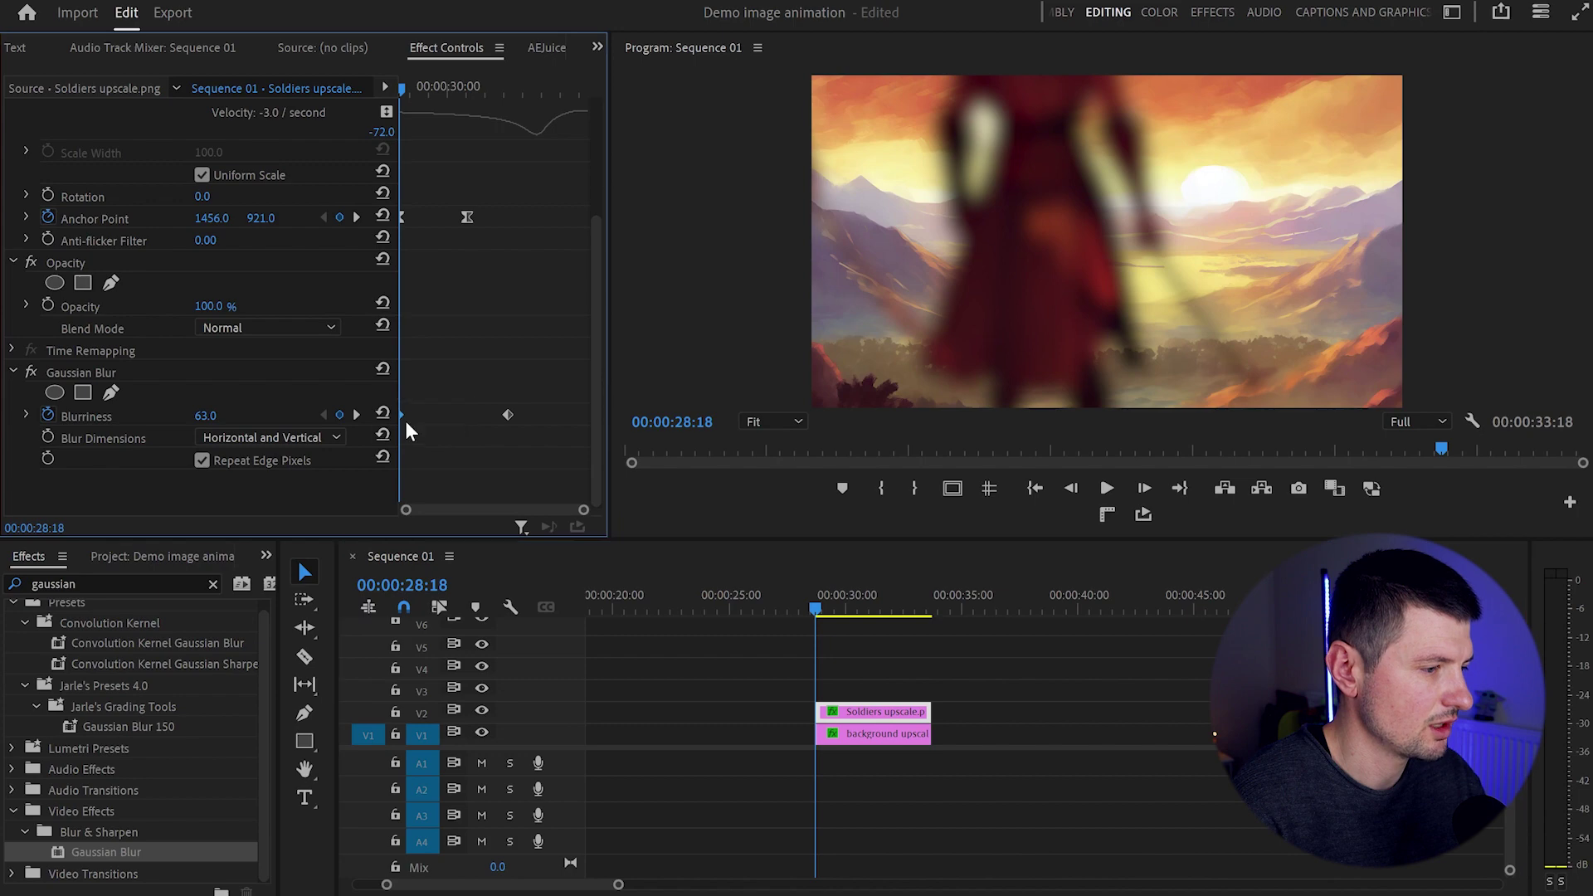
pyautogui.rightClick(401, 415)
pyautogui.press('Escape')
pyautogui.rightClick(508, 415)
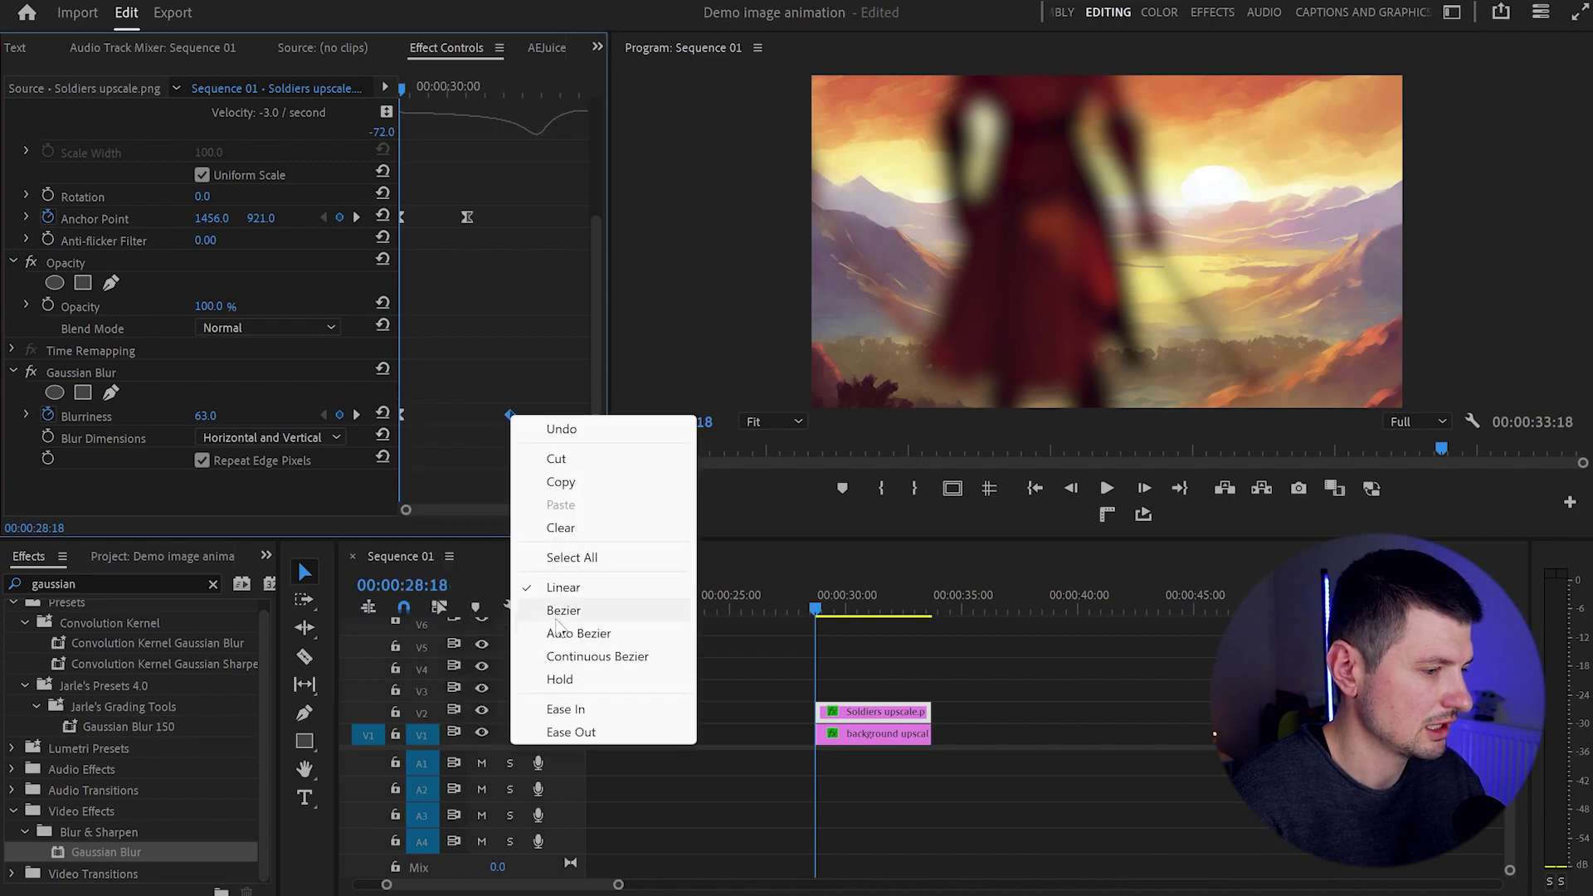
pyautogui.click(579, 712)
# - Play the blur focus pull from just before the clip, then bring up AEJuice Pack Manager 4
pyautogui.moveTo(826, 610); pyautogui.dragTo(819, 610)
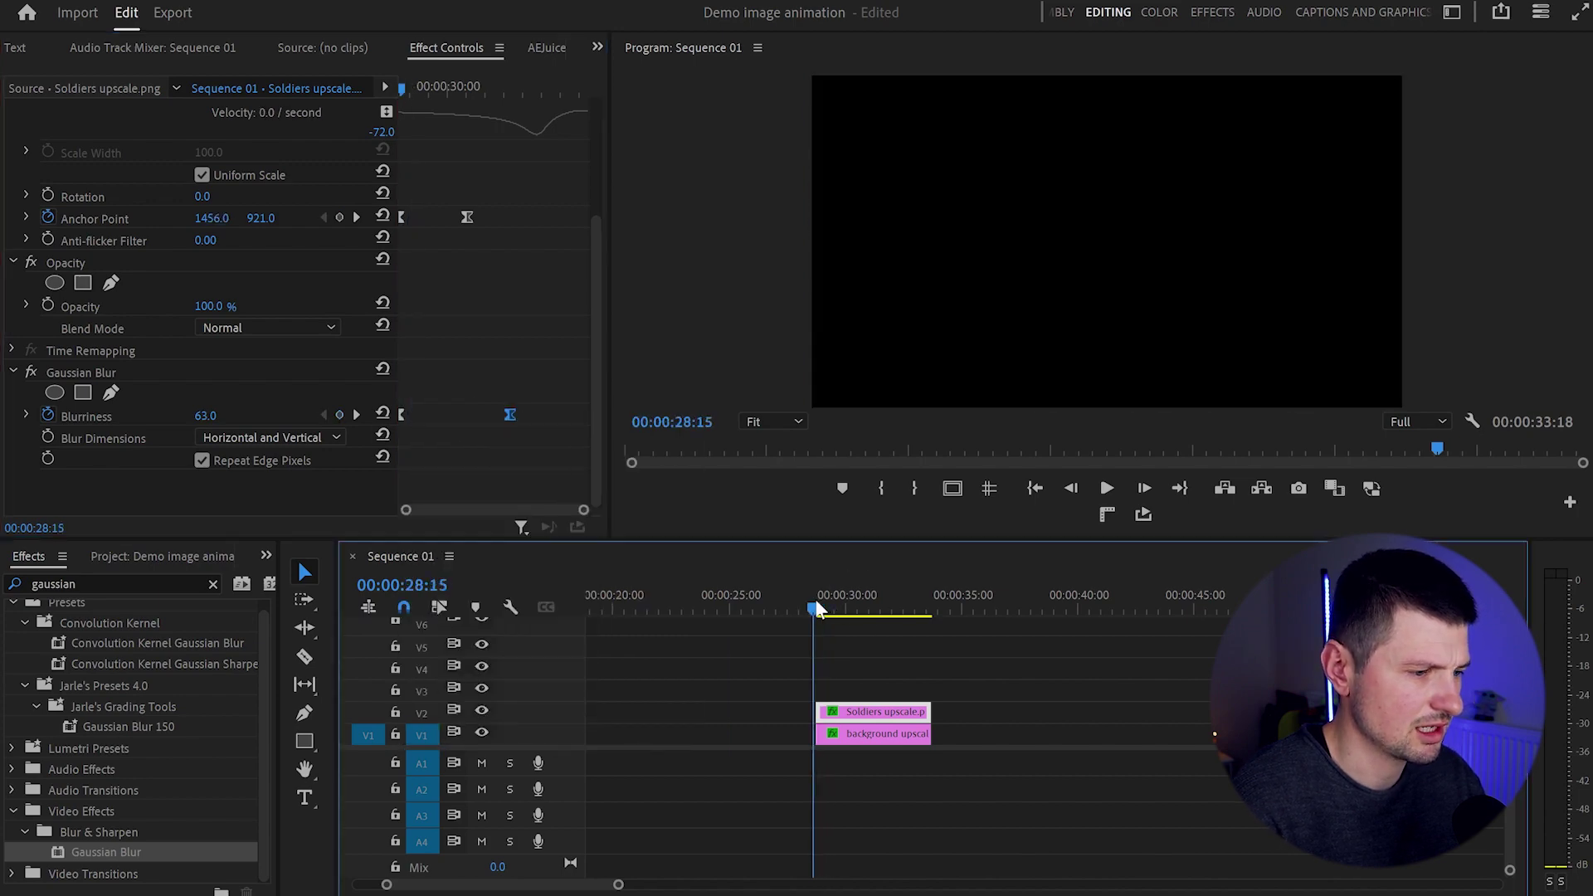
pyautogui.press('space')
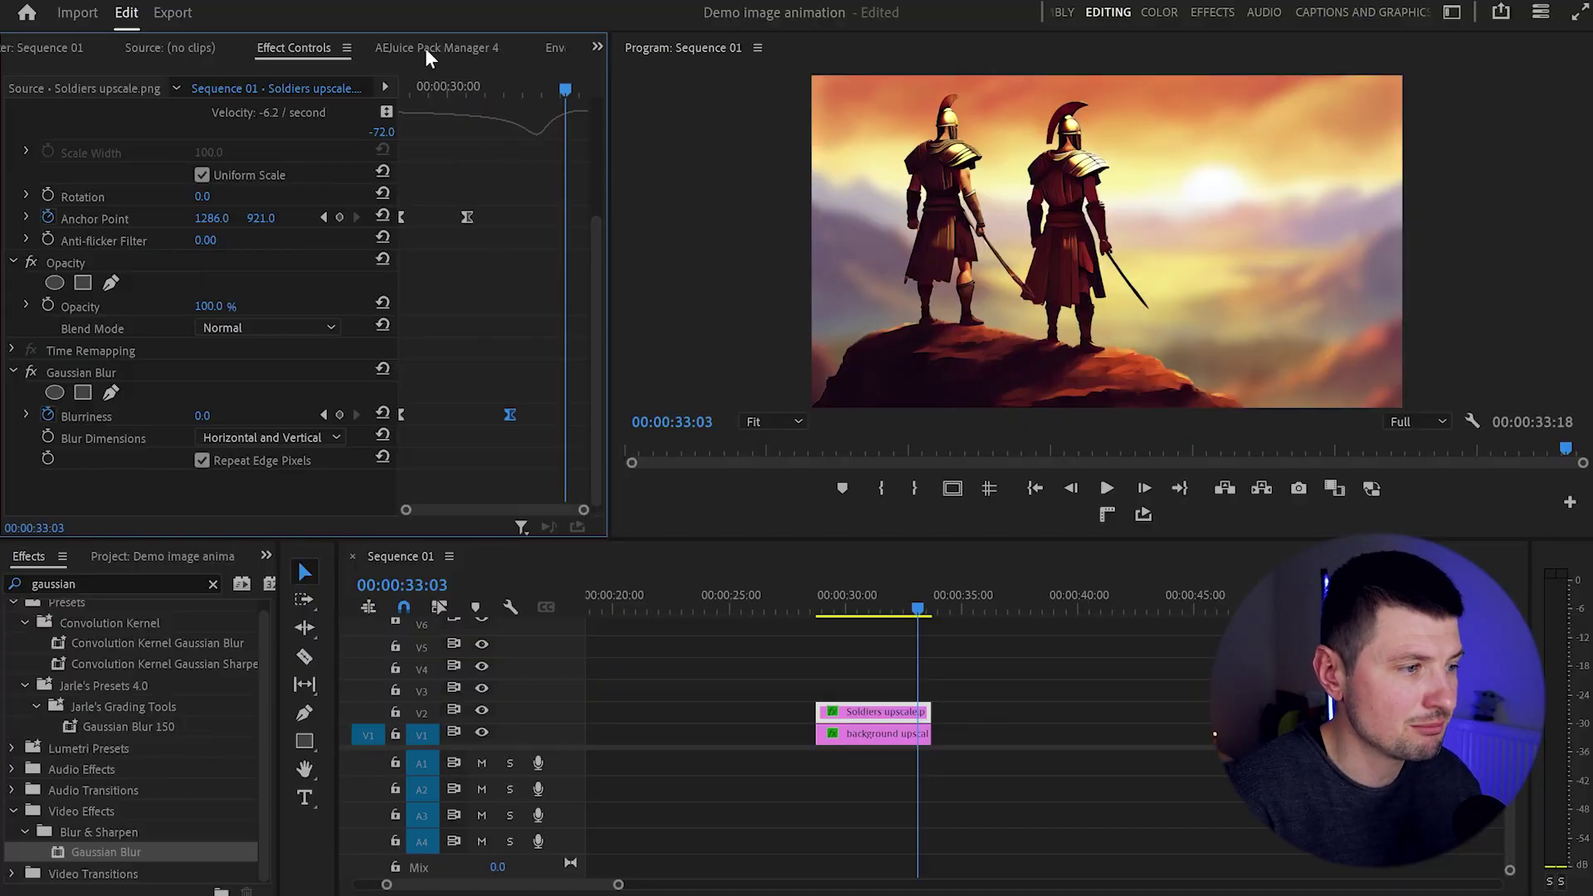
pyautogui.click(425, 48)
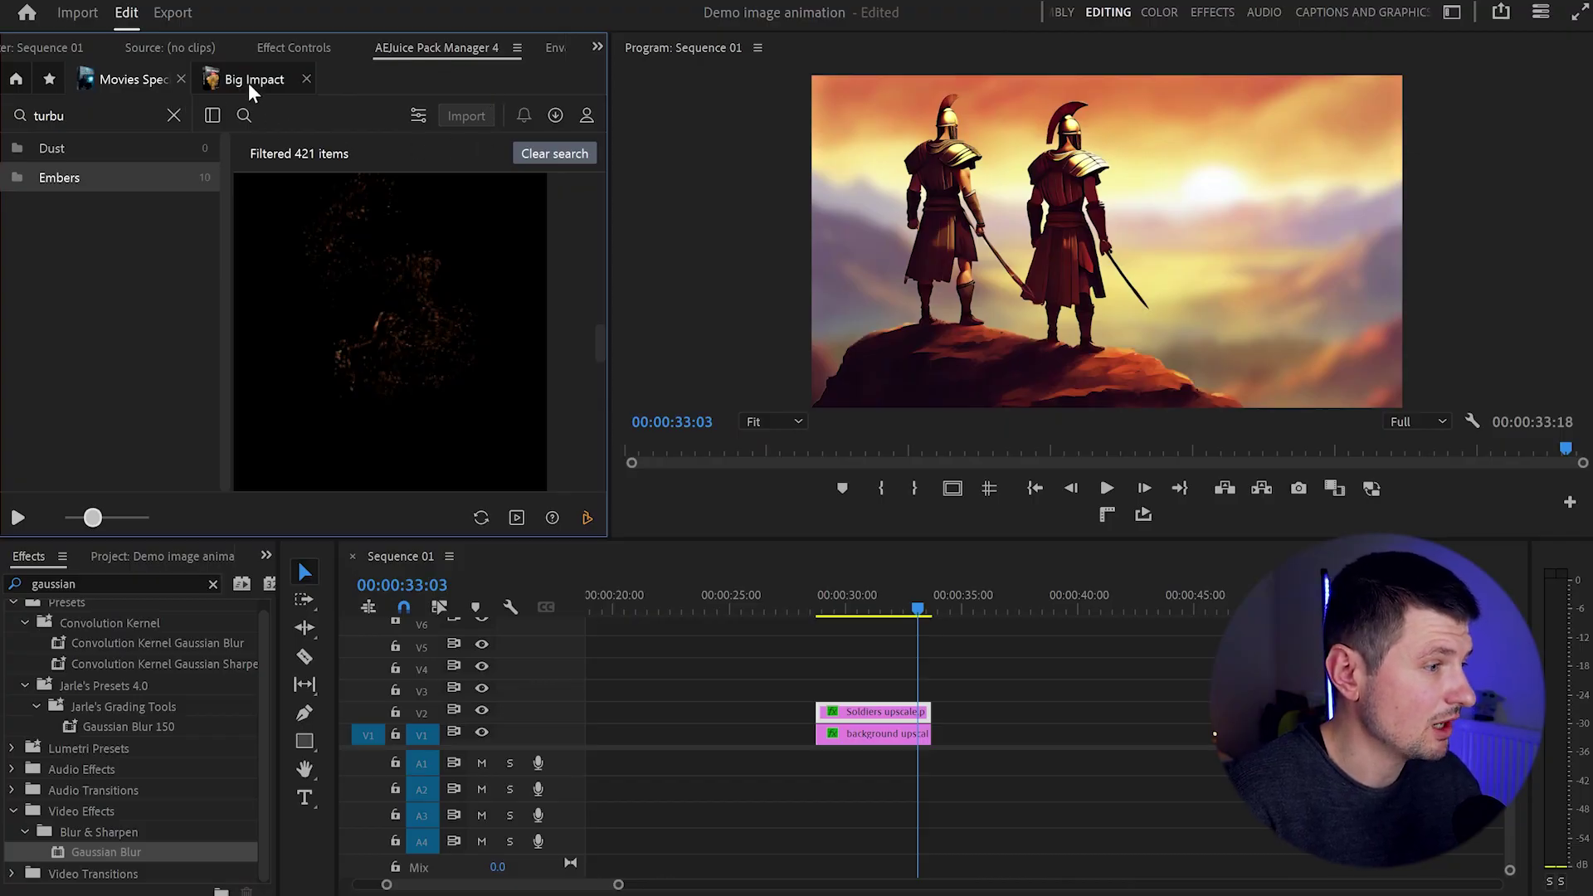
# - Import Meteor_03 from the meteors library onto V2, keeping the Soldiers clip on V3 above it
pyautogui.click(248, 82)
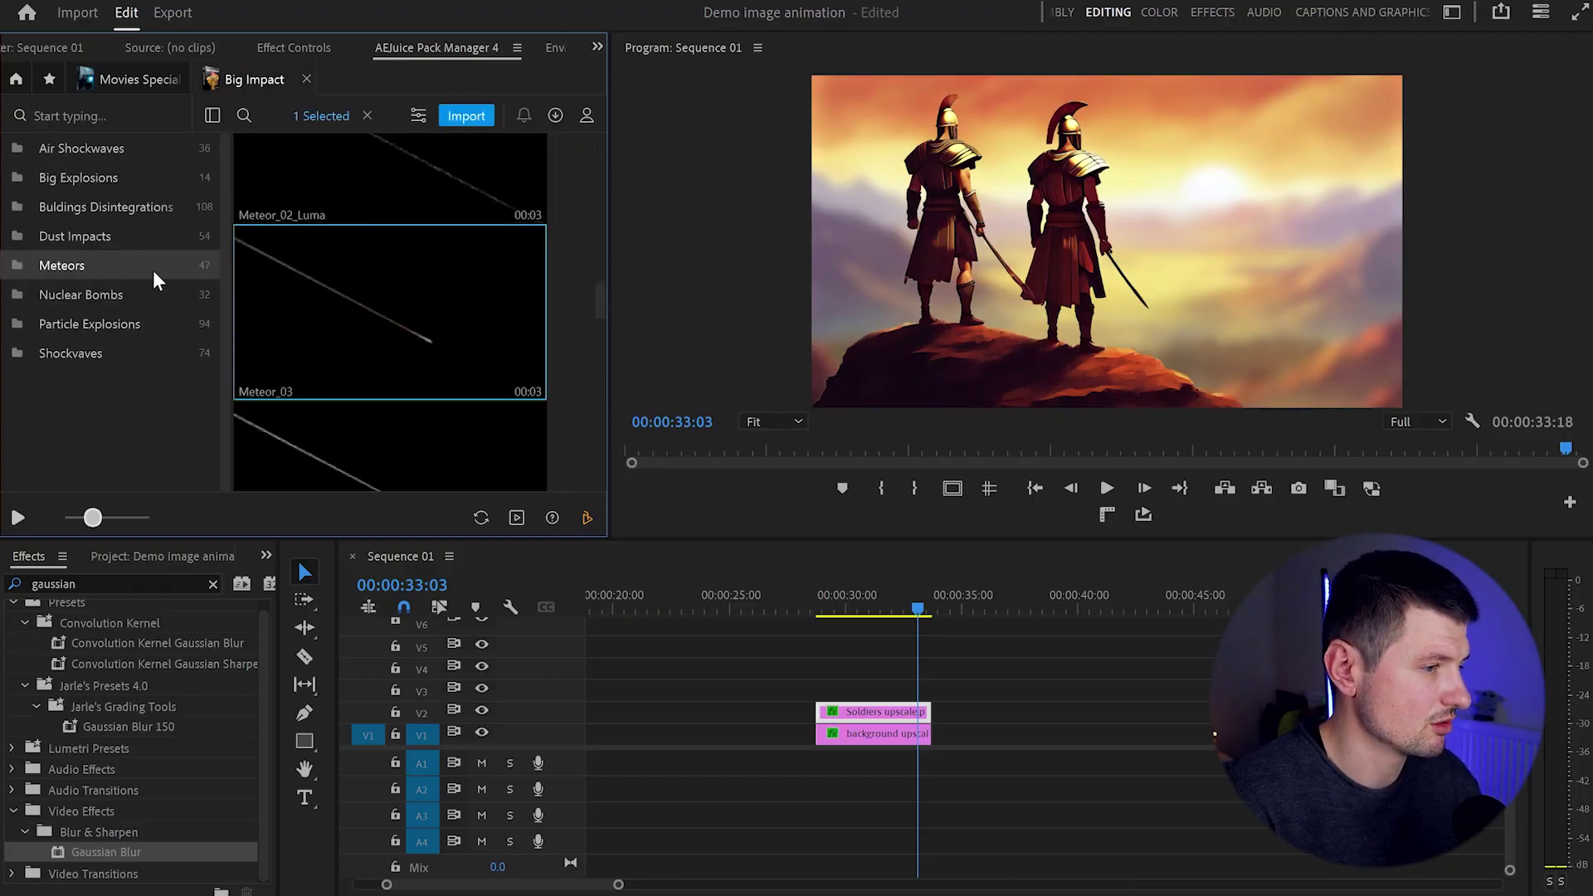
pyautogui.moveTo(333, 297)
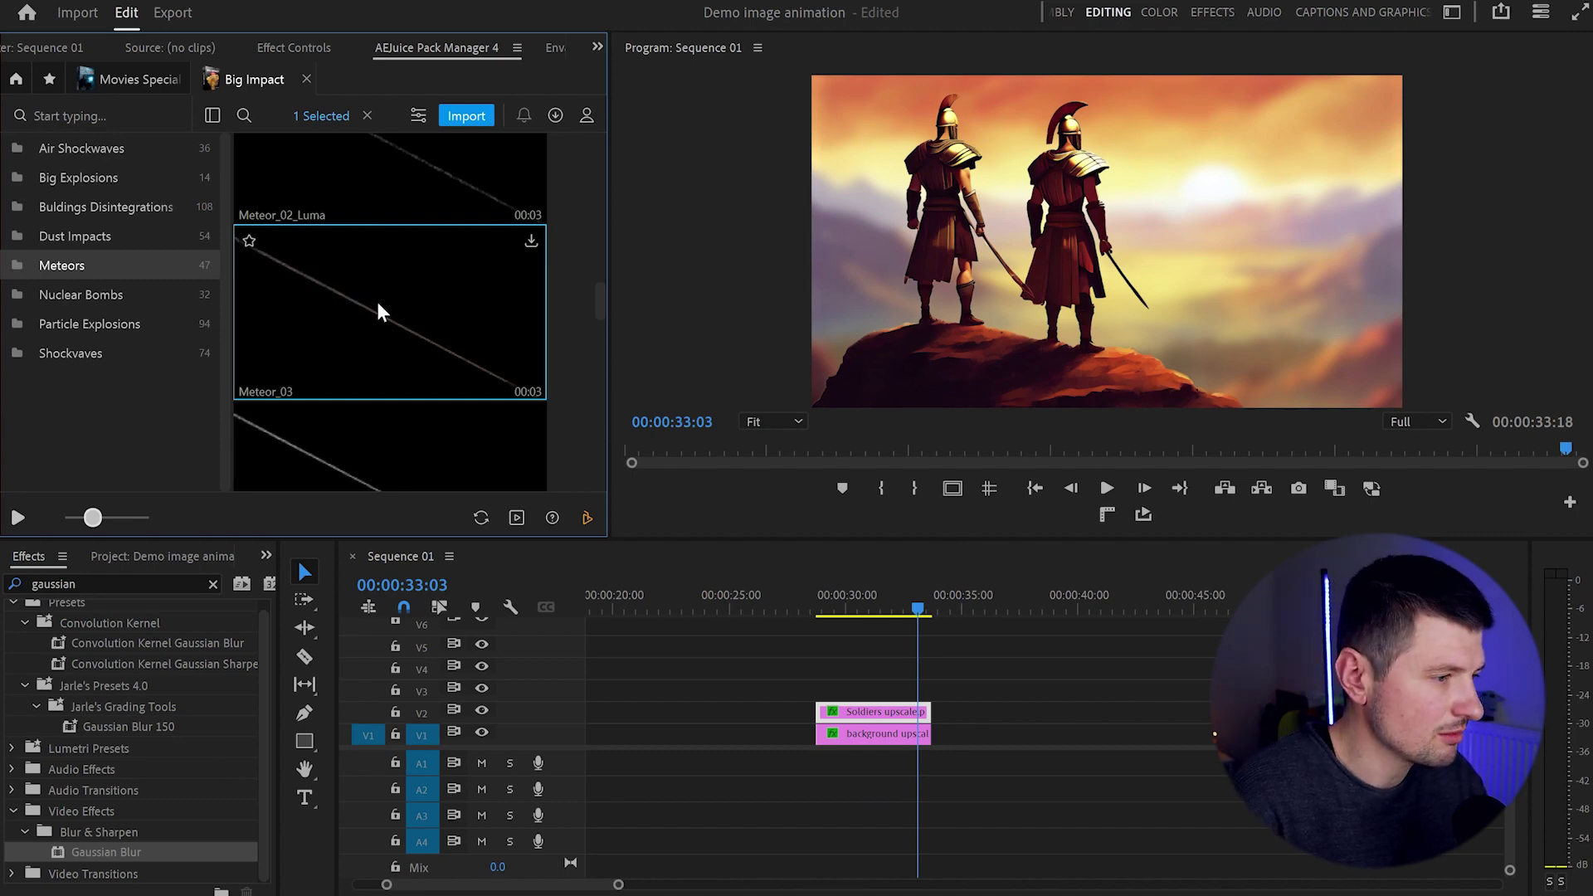
pyautogui.click(467, 116)
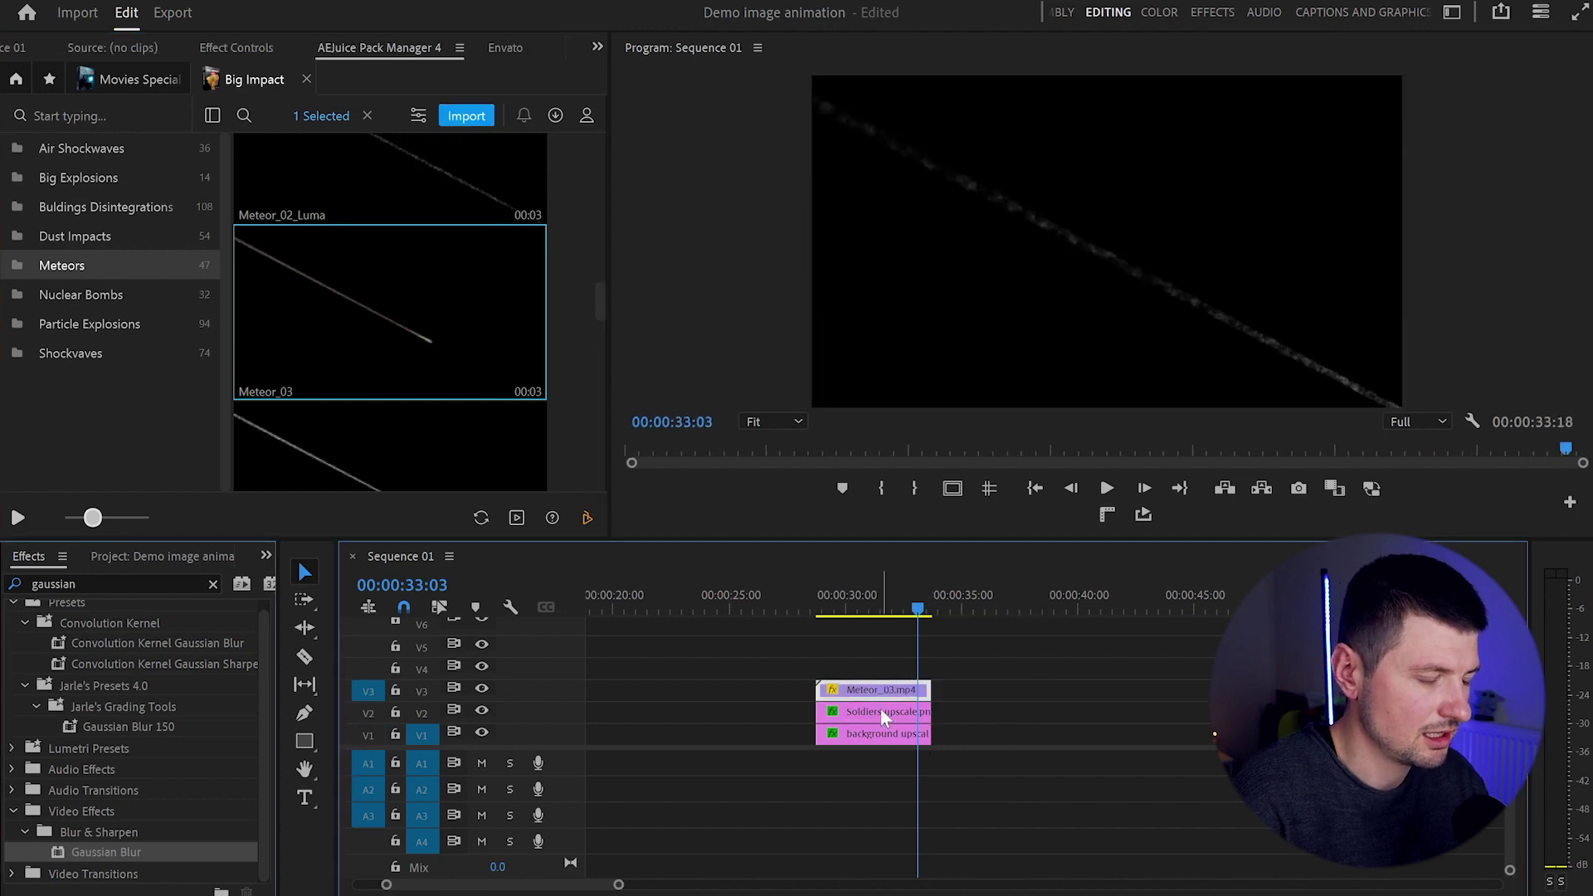
pyautogui.moveTo(880, 710)
pyautogui.mouseDown()
pyautogui.moveTo(883, 725)
pyautogui.moveTo(886, 692)
pyautogui.moveTo(878, 707)
pyautogui.mouseUp()
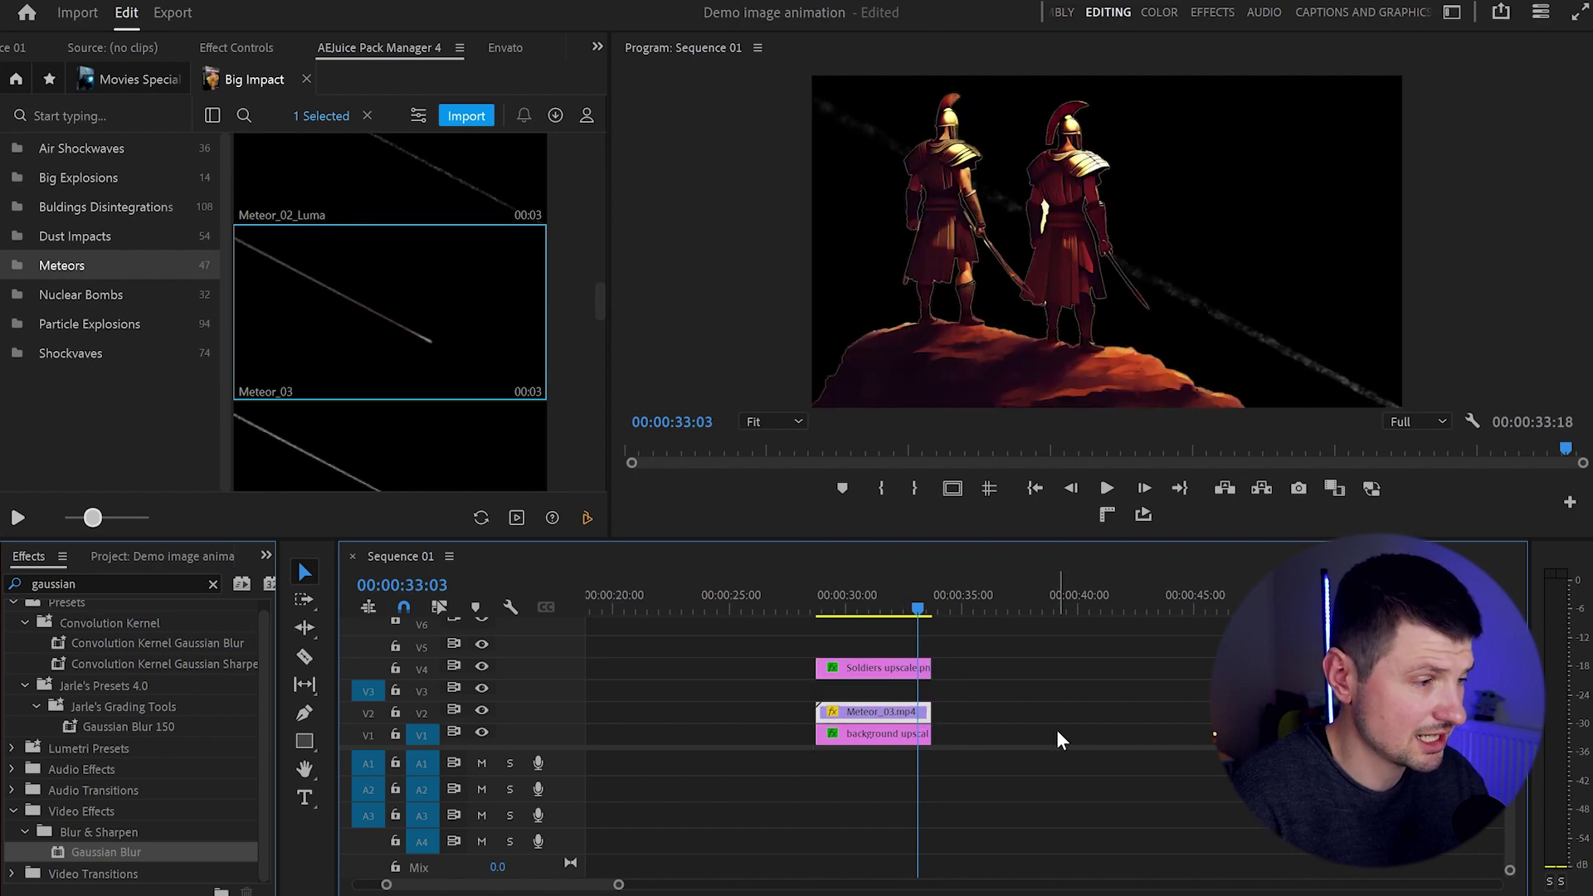
# - Set the Meteor_03 clip's opacity blend mode to Screen
pyautogui.click(241, 45)
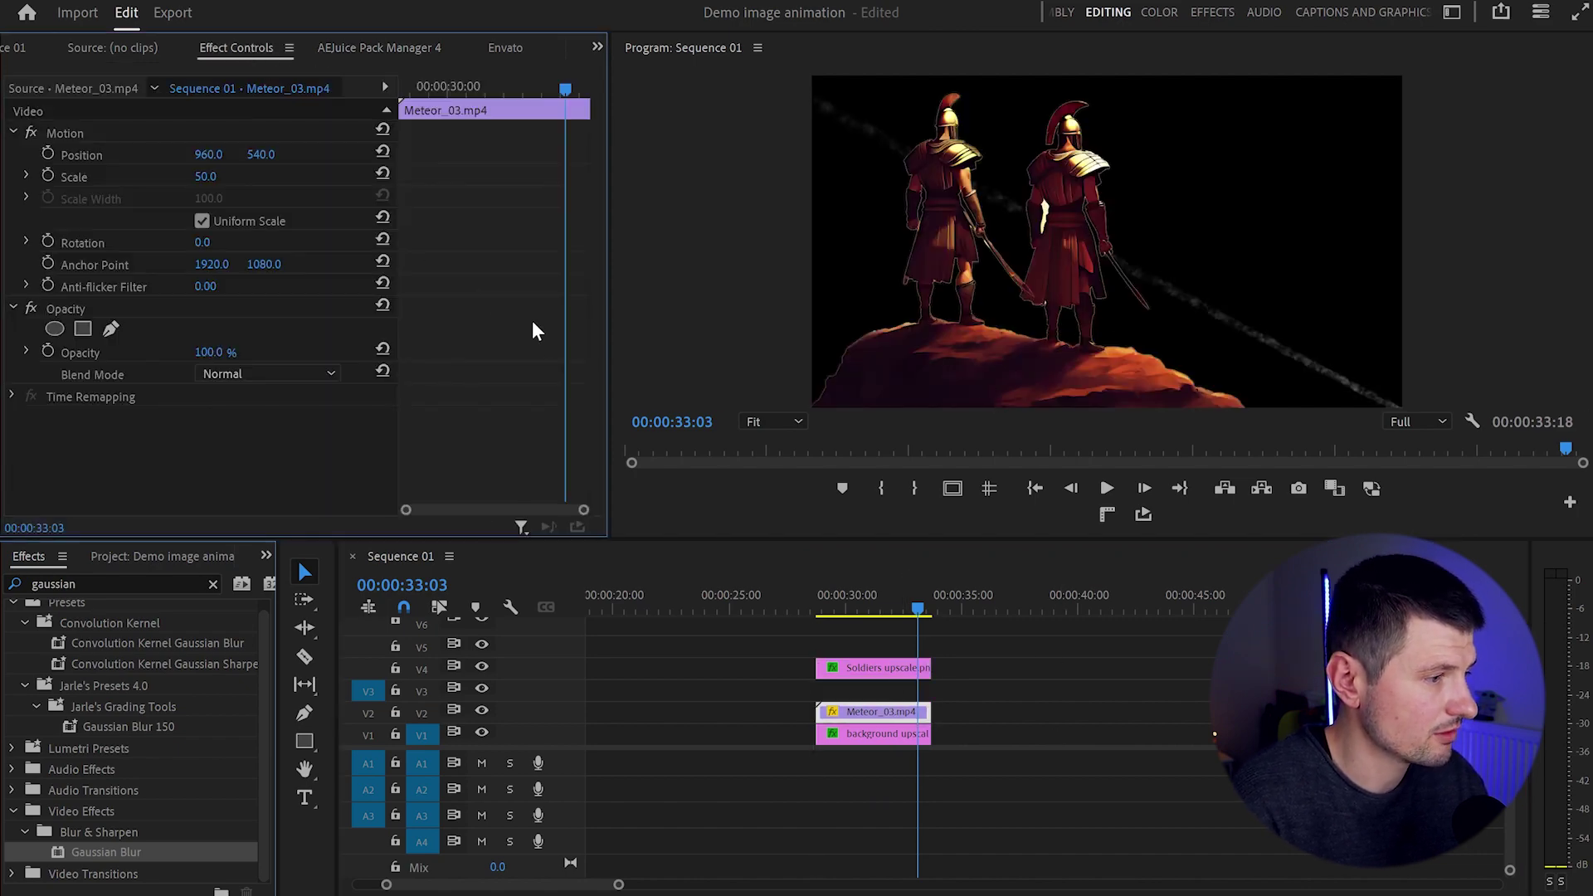
pyautogui.click(271, 372)
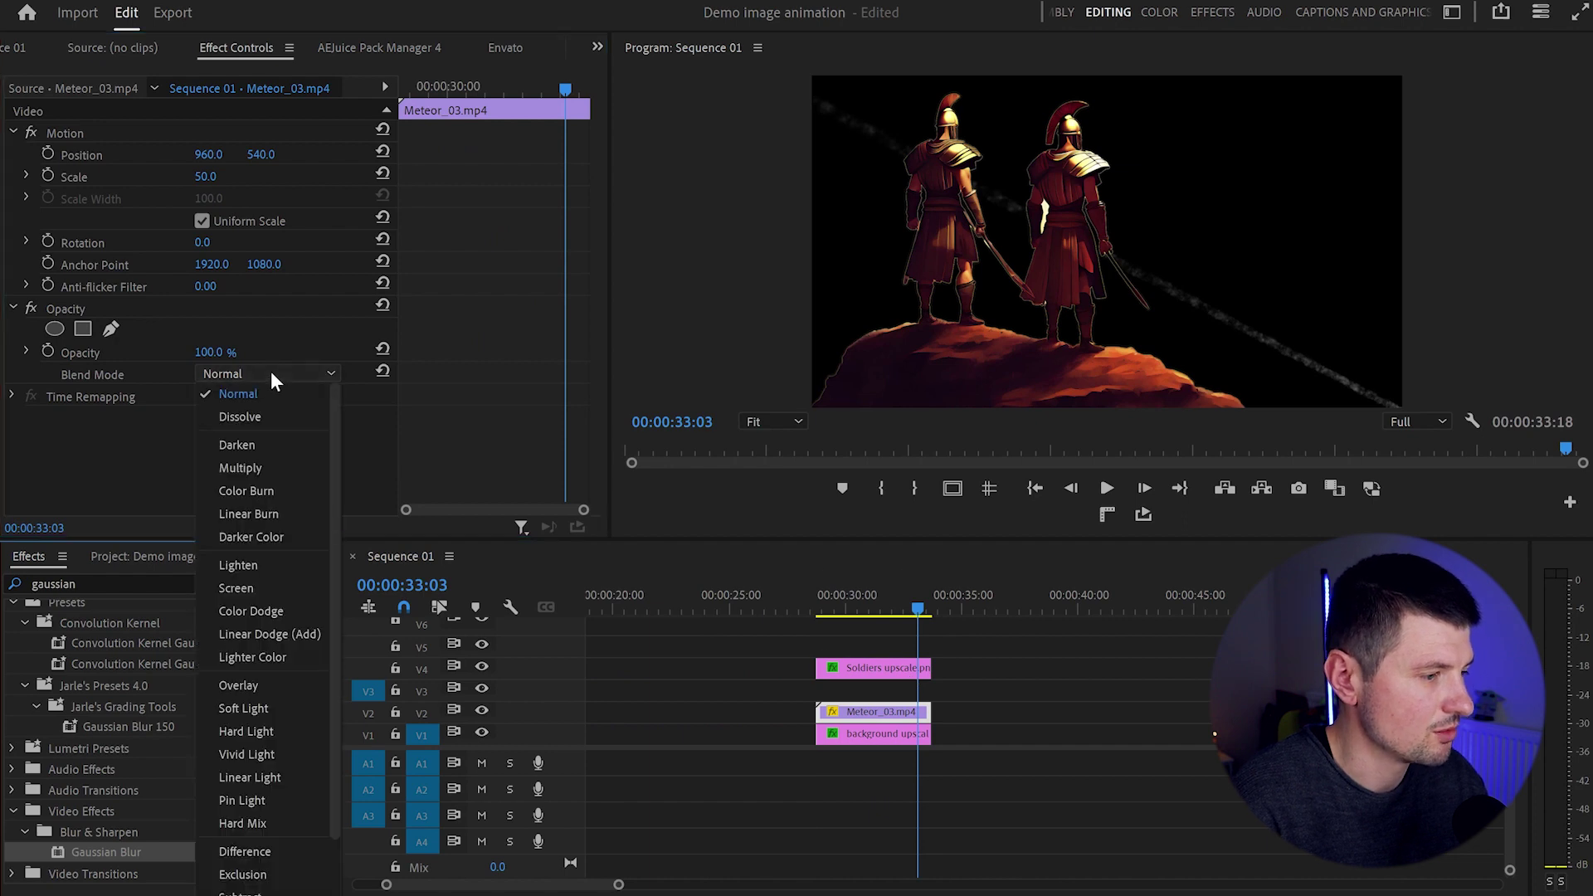
pyautogui.press('Escape')
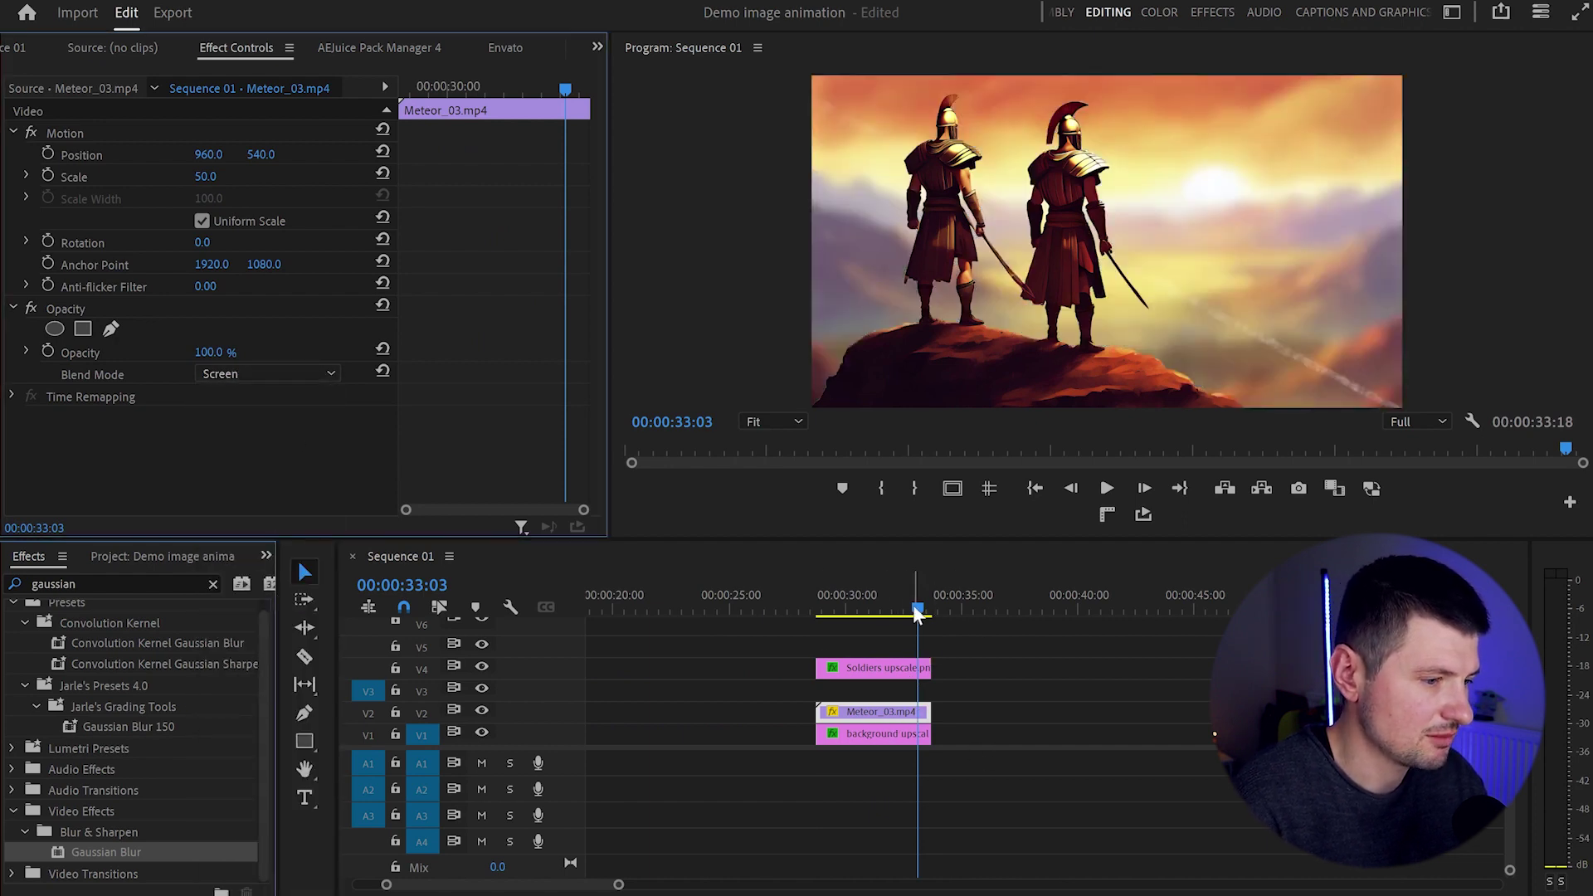
# - Rotate the meteor streak to about 131° and preview it from around 29 seconds
pyautogui.moveTo(916, 613); pyautogui.dragTo(862, 620)
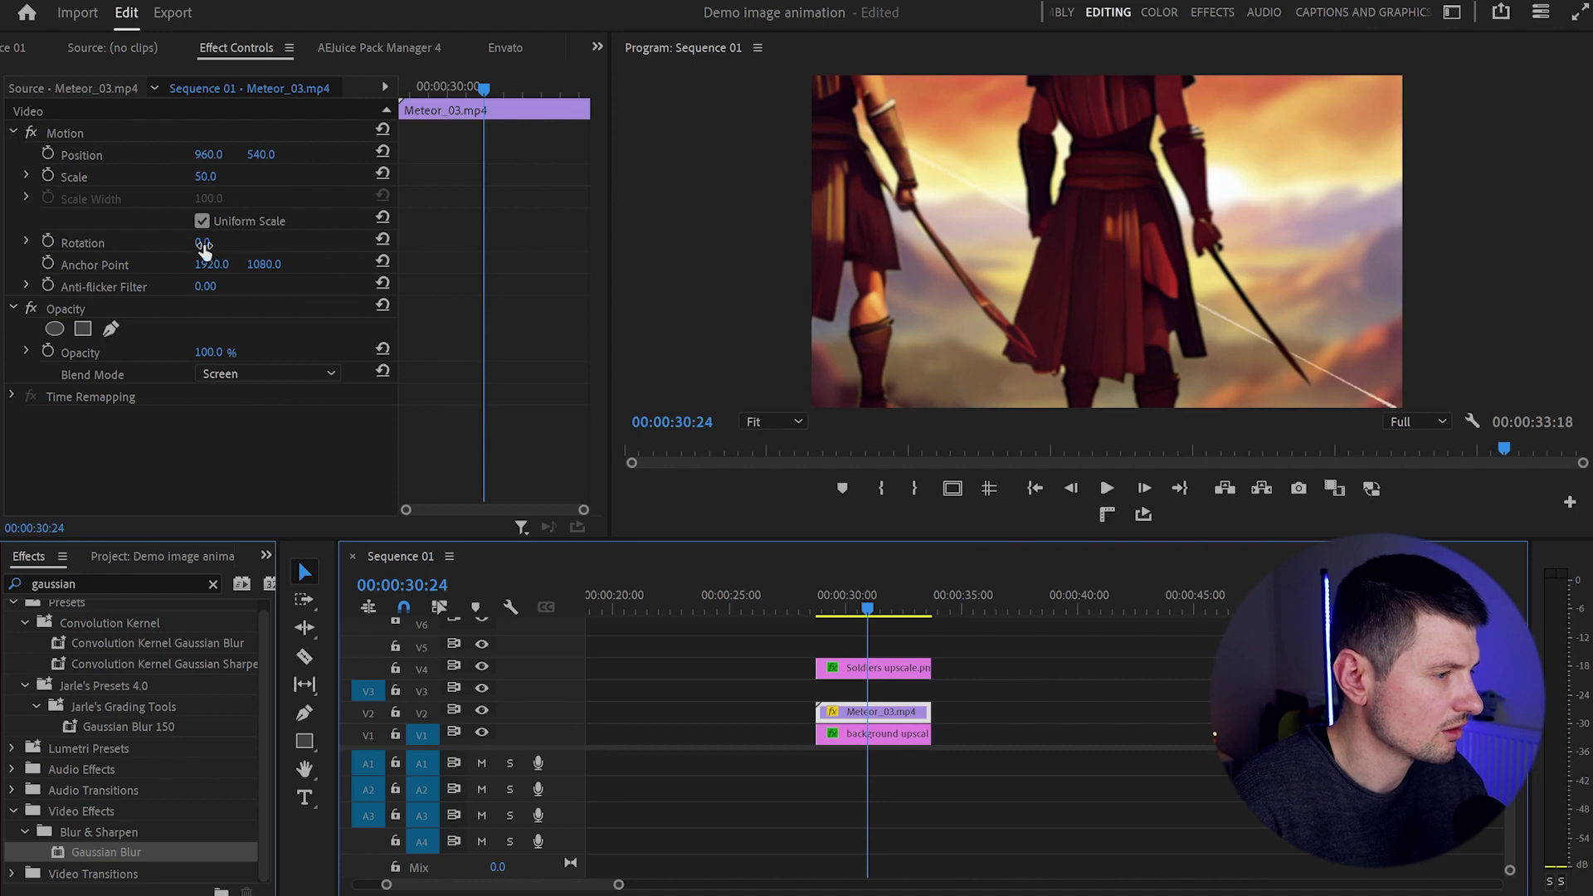
pyautogui.moveTo(201, 242); pyautogui.dragTo(312, 242)
pyautogui.click(821, 600)
pyautogui.press('space')
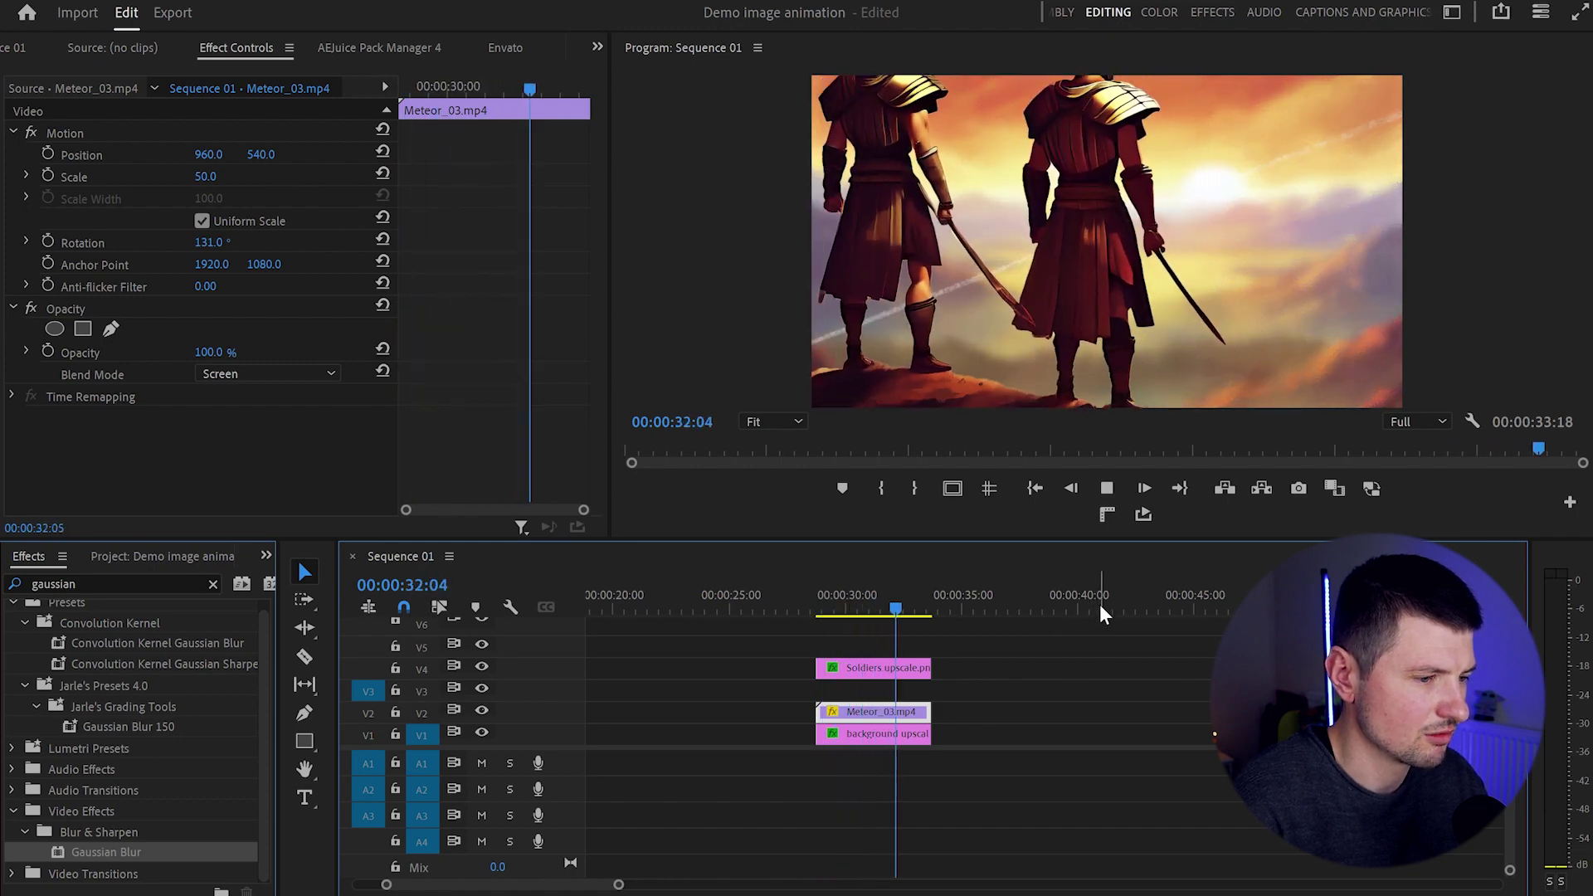
pyautogui.press('space')
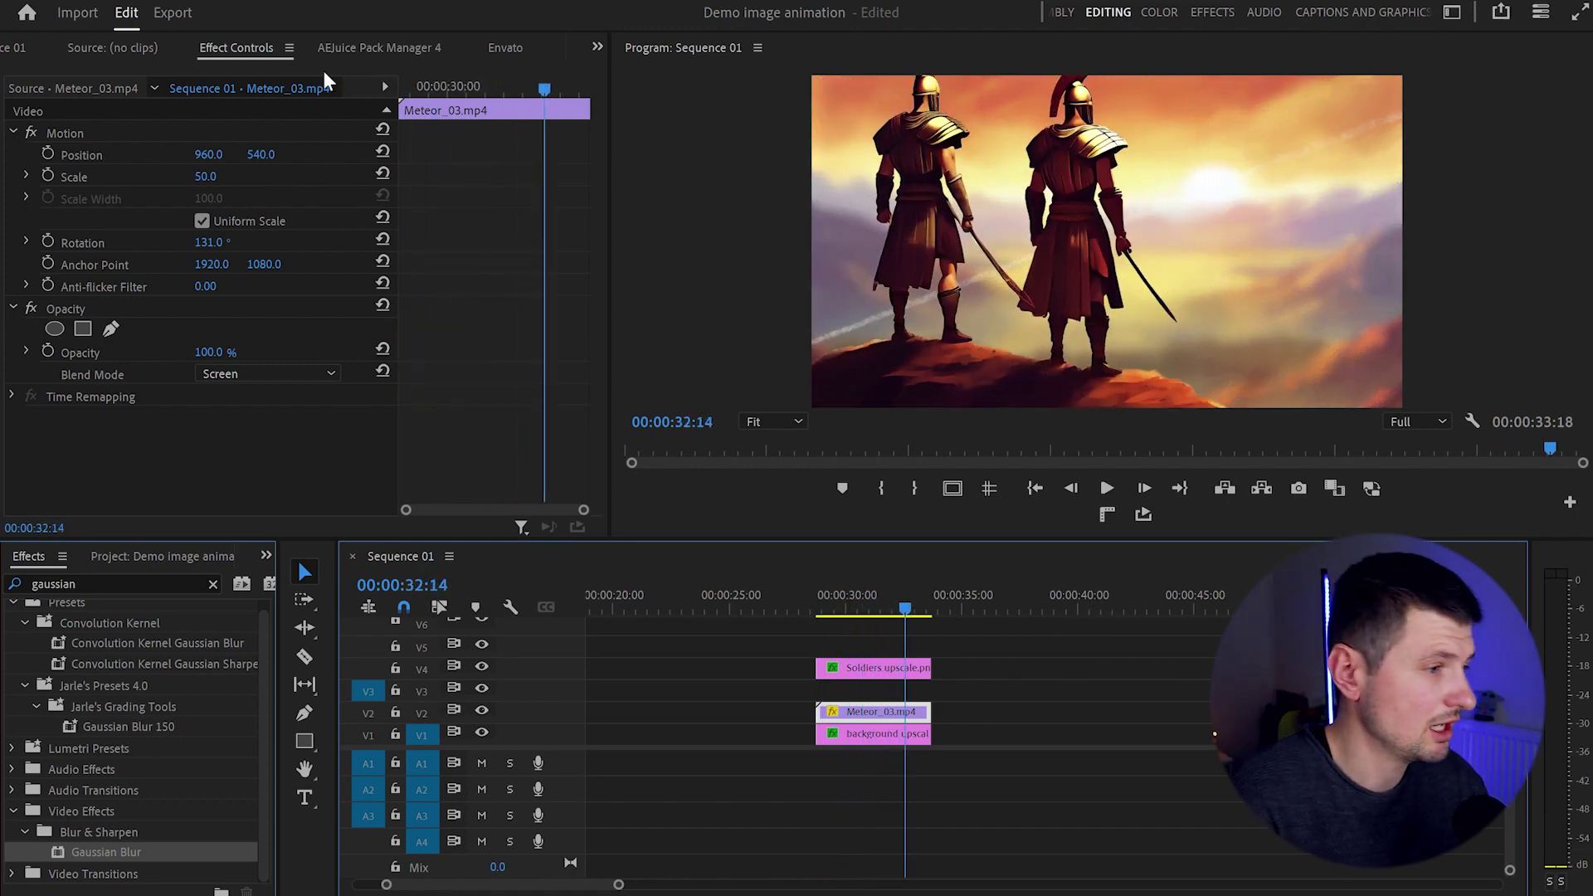
# - Import a Turbulent Embers clip from AEJuice Pack Manager into the sequence above the meteor
pyautogui.click(380, 48)
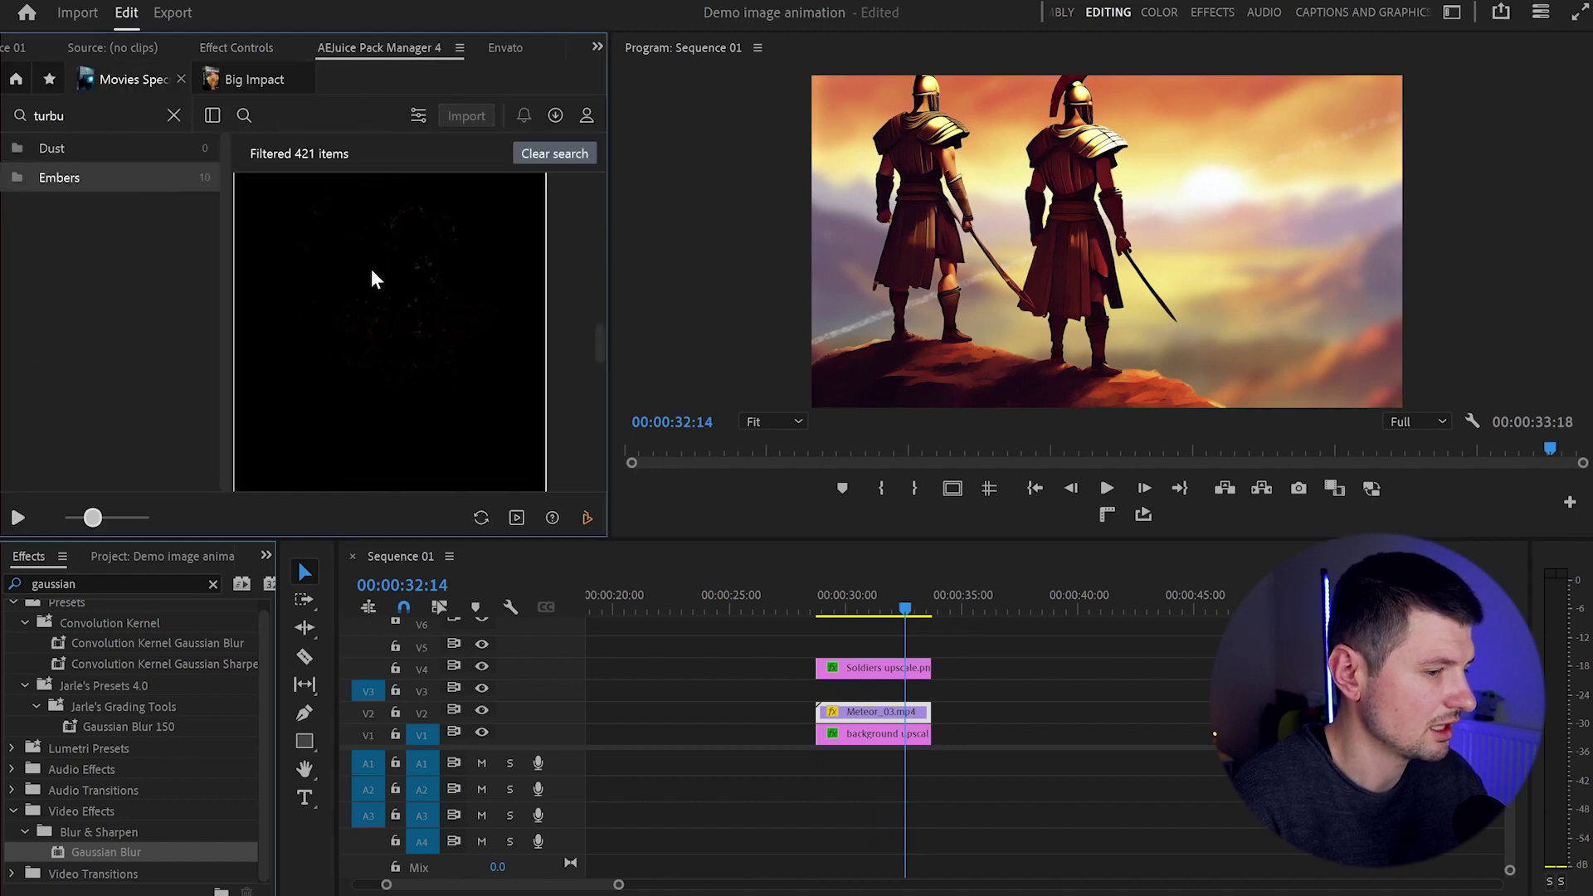
pyautogui.click(371, 269)
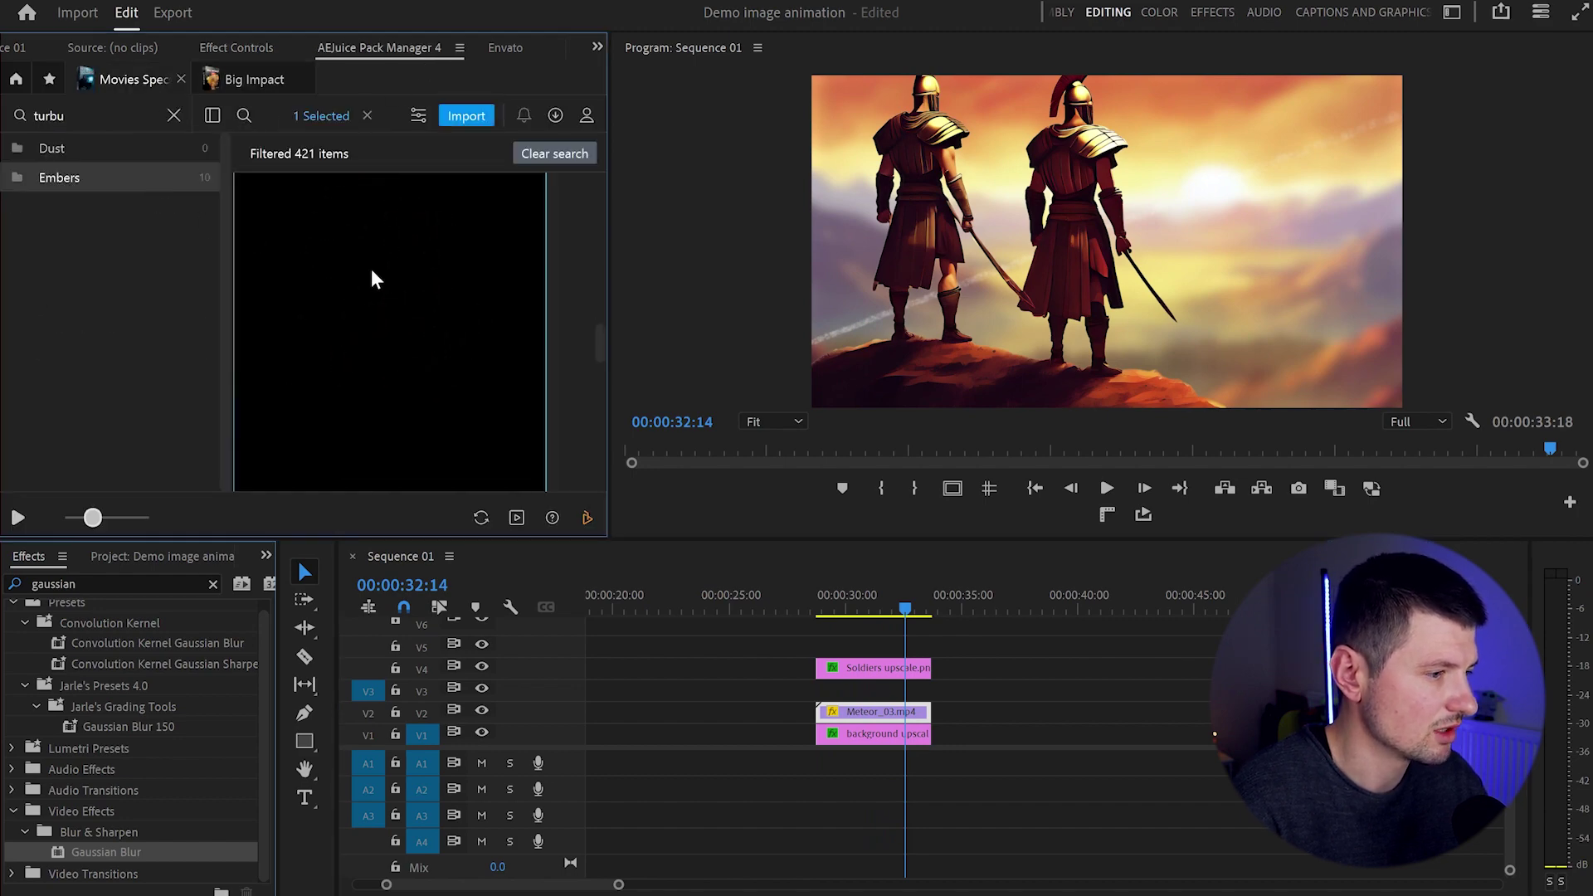
pyautogui.click(451, 117)
pyautogui.moveTo(902, 612); pyautogui.dragTo(848, 614)
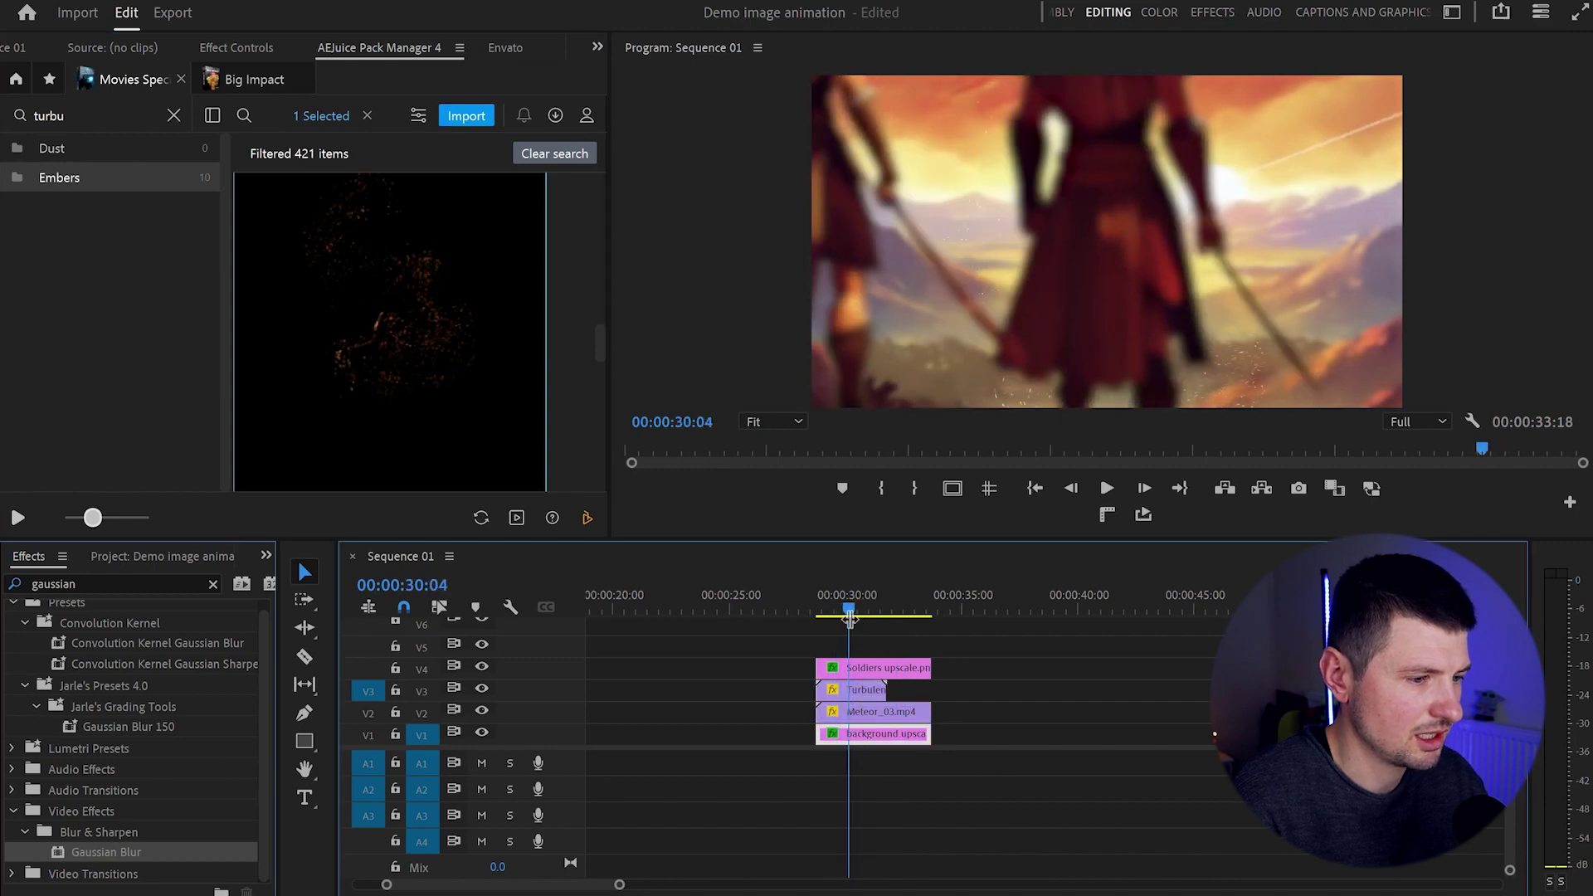
pyautogui.click(844, 693)
# - Adjust the embers overlay's scale and position, and trim the clip longer across the scene
pyautogui.click(236, 47)
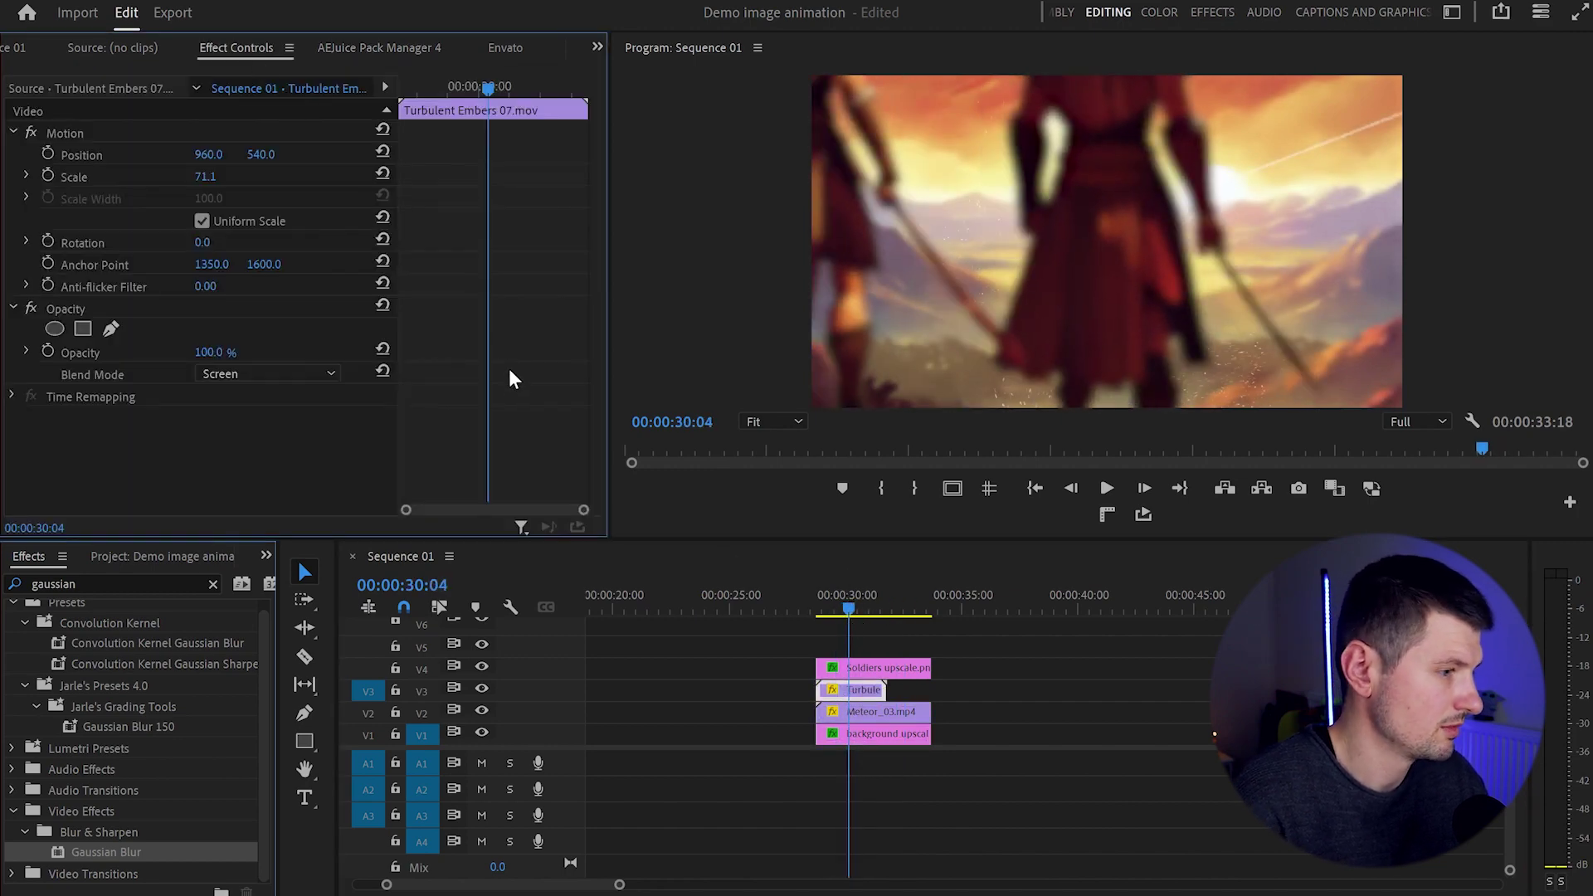
pyautogui.moveTo(205, 175); pyautogui.dragTo(266, 155)
pyautogui.moveTo(884, 690); pyautogui.dragTo(915, 699)
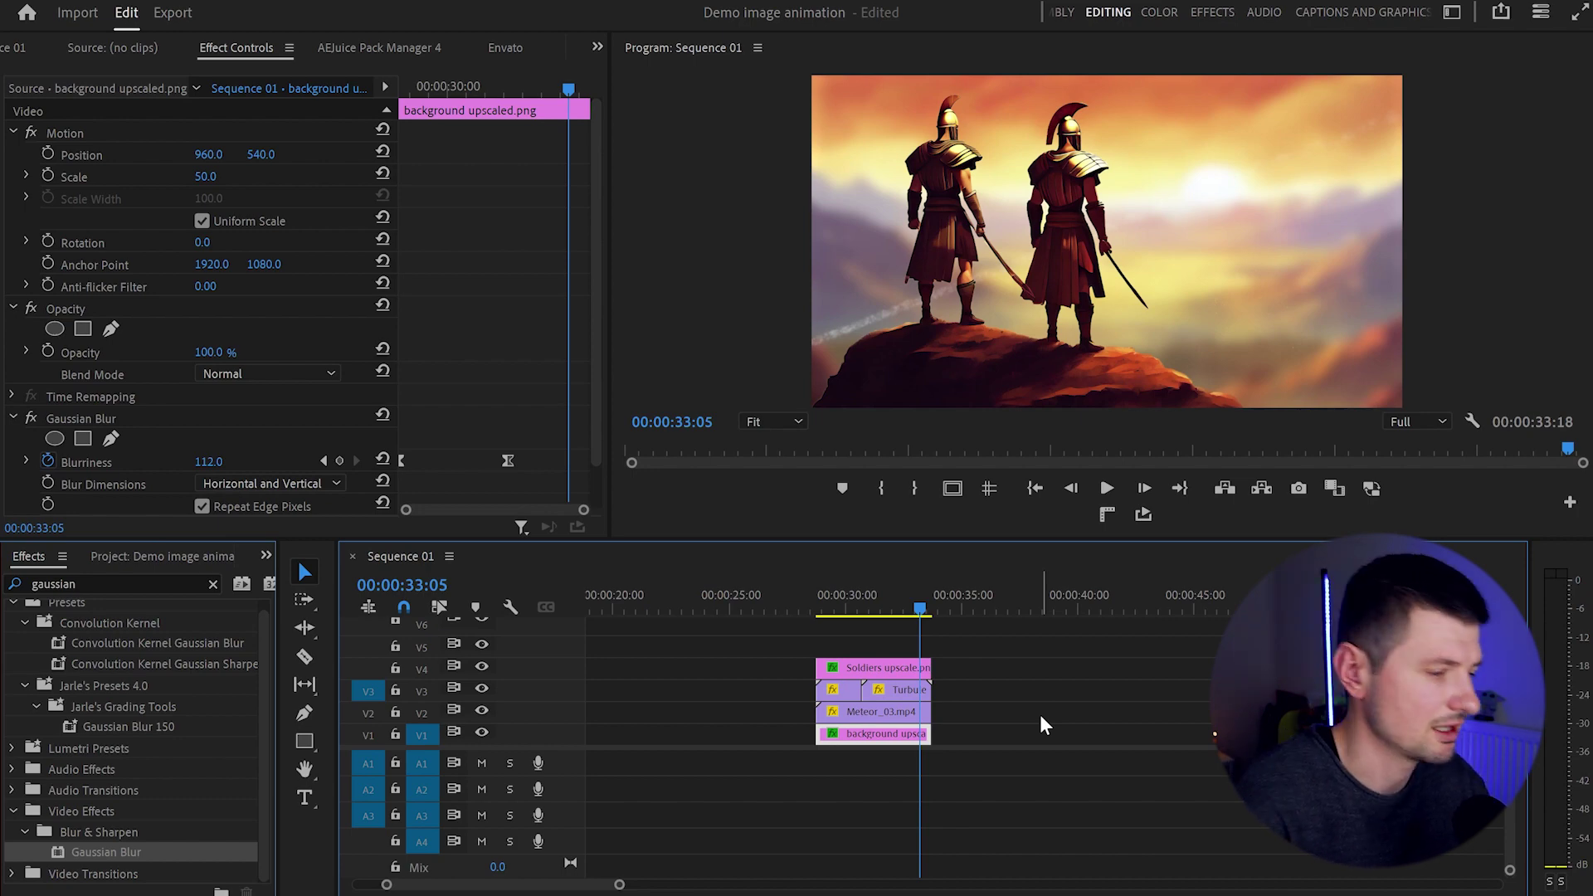
# - Place an adjustment layer on V5 above the soldiers and apply FI: Camera Shake FX from Film Impact Motion FX
pyautogui.click(221, 556)
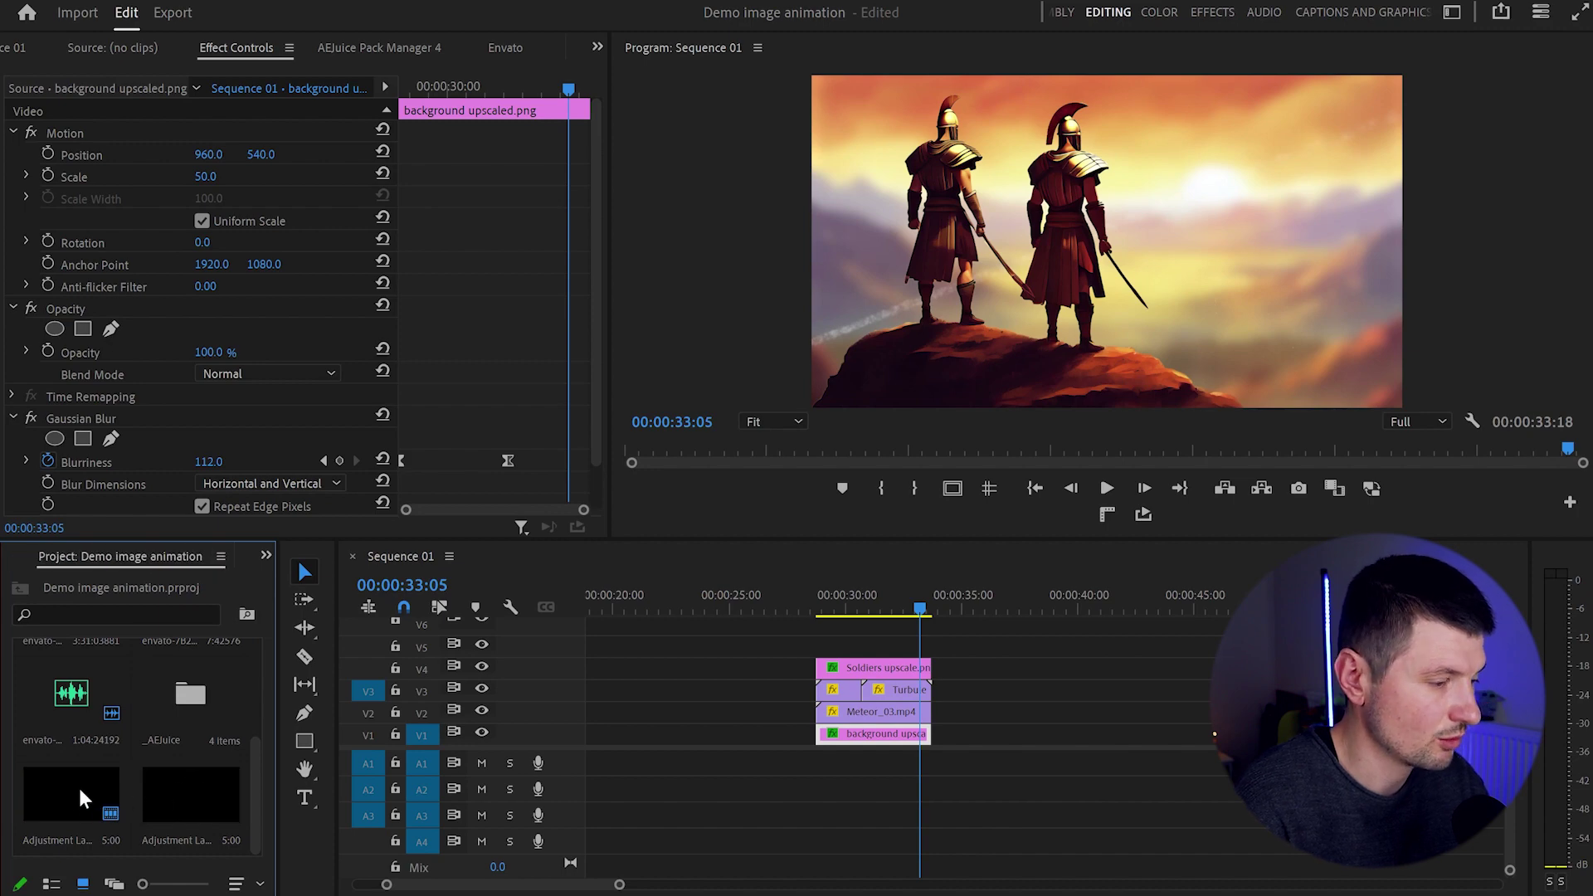
pyautogui.moveTo(74, 790); pyautogui.dragTo(823, 646)
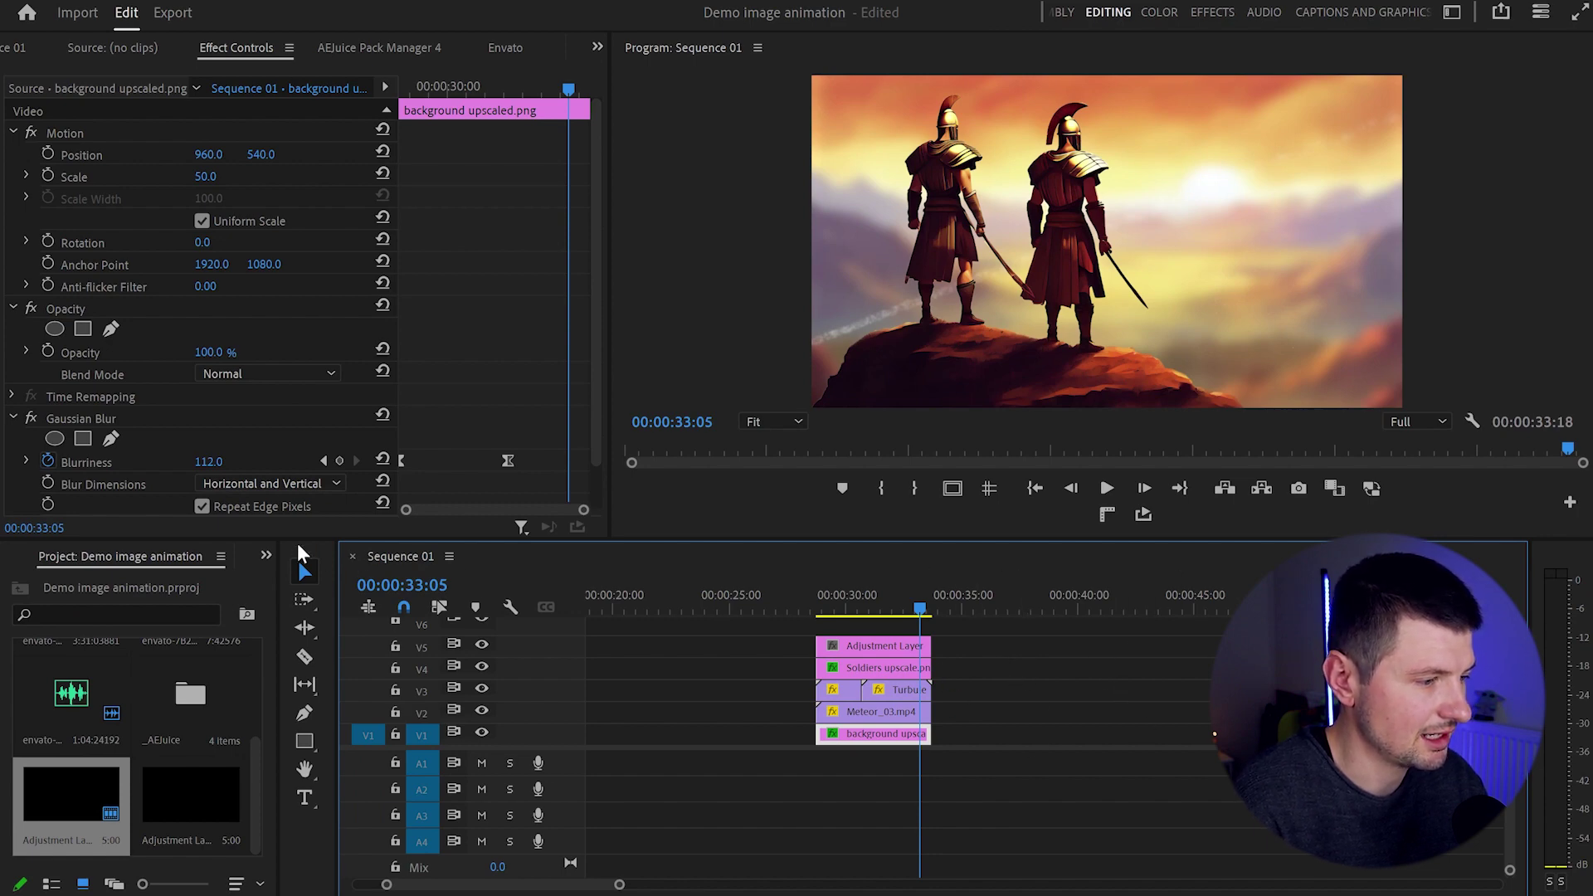
pyautogui.click(267, 556)
pyautogui.click(303, 581)
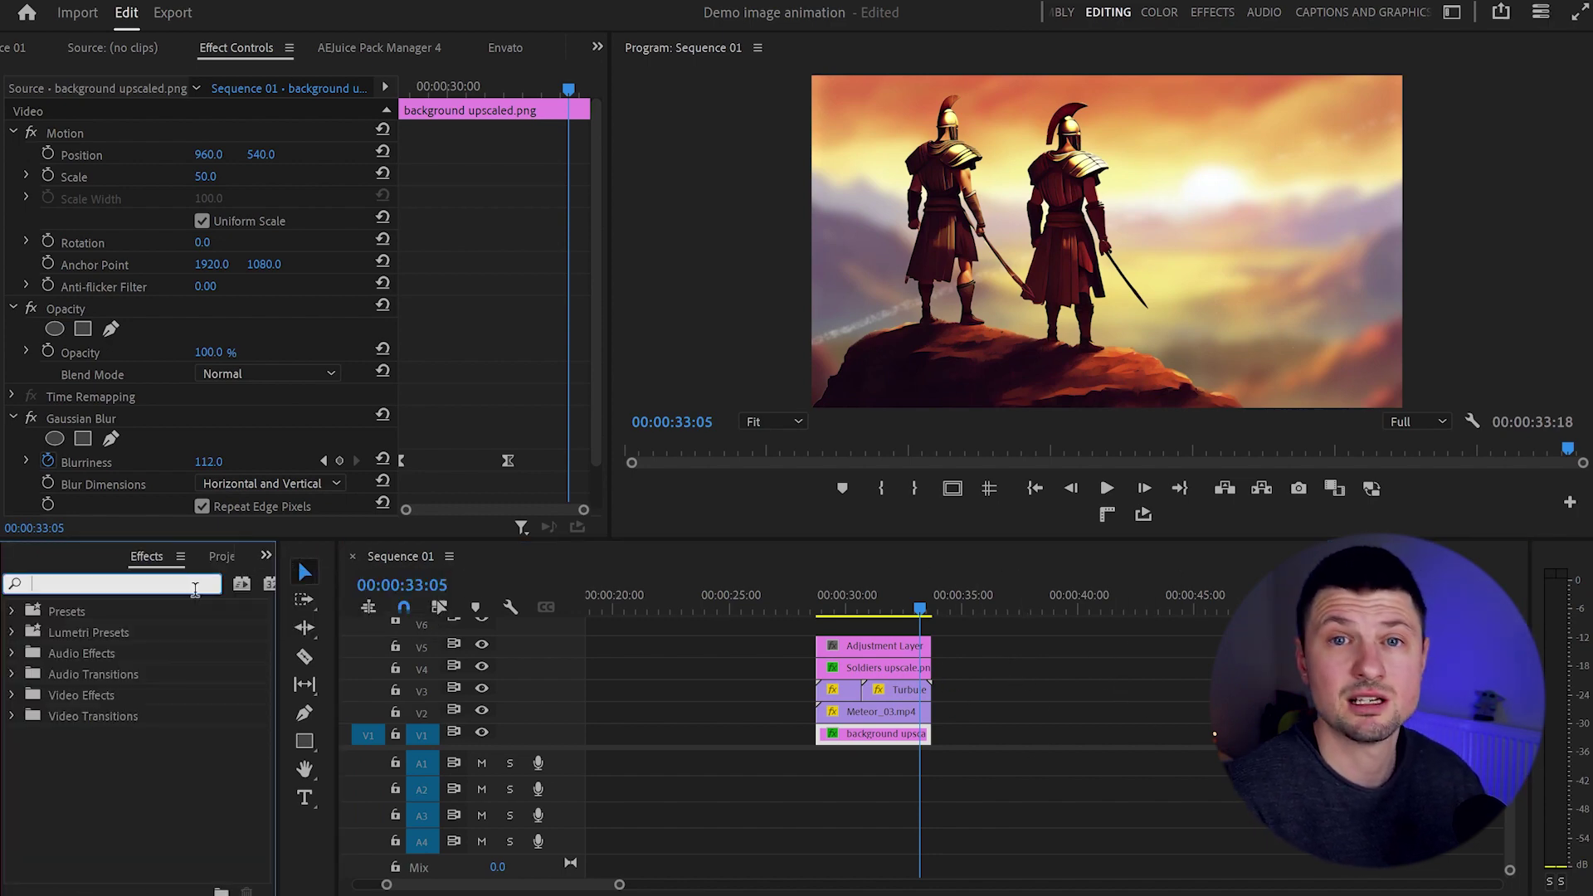
pyautogui.click(10, 697)
pyautogui.scroll(-4, 106, 729)
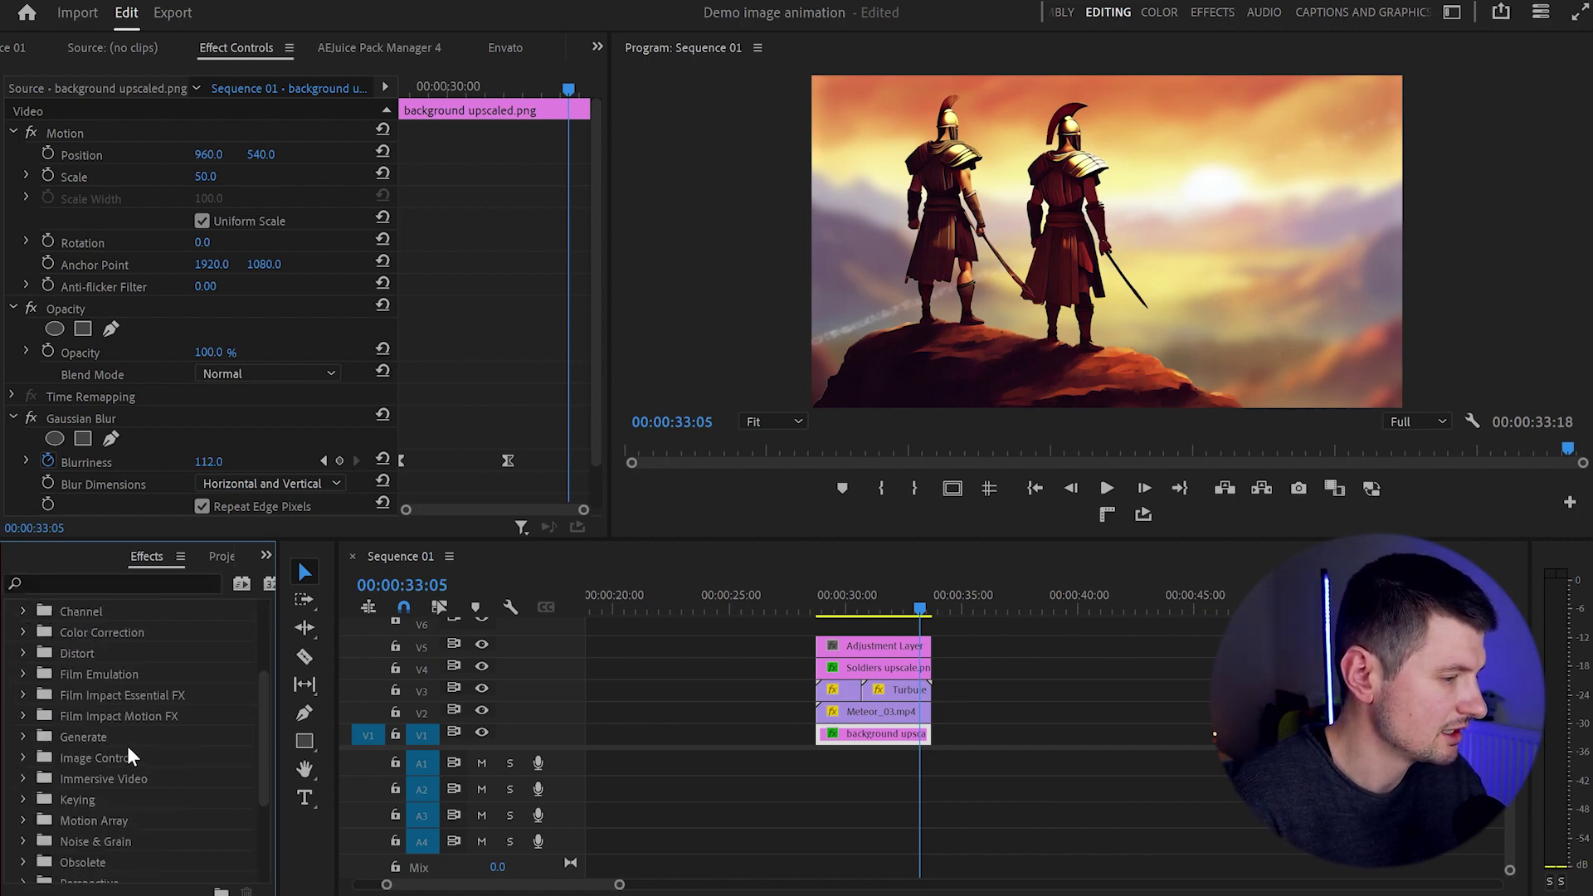
pyautogui.doubleClick(117, 717)
pyautogui.click(138, 762)
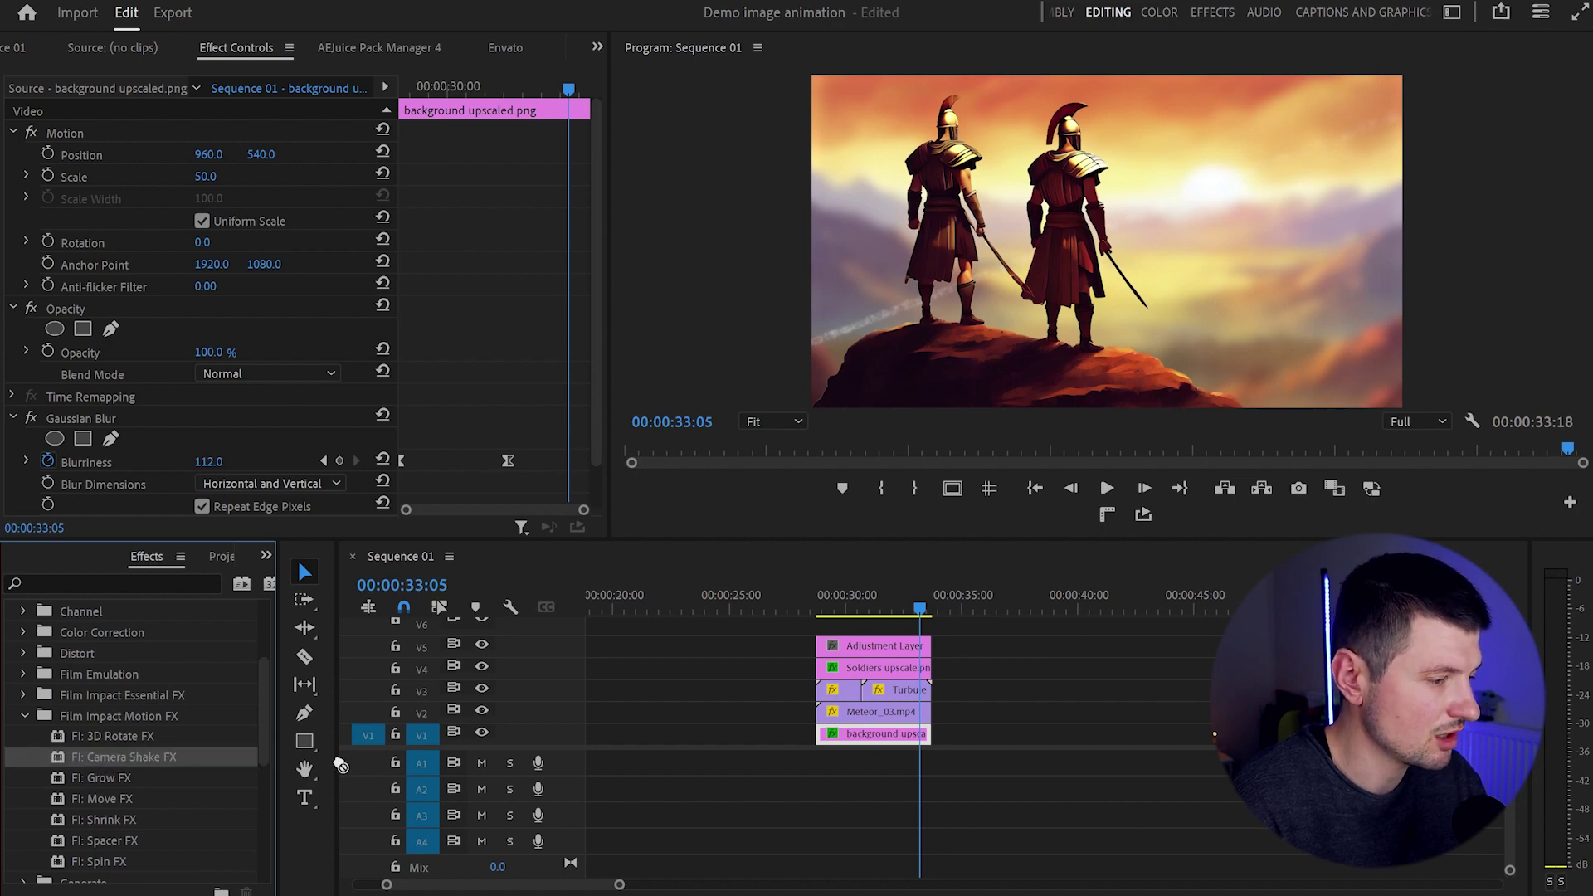
pyautogui.click(869, 651)
pyautogui.moveTo(869, 655); pyautogui.dragTo(871, 658)
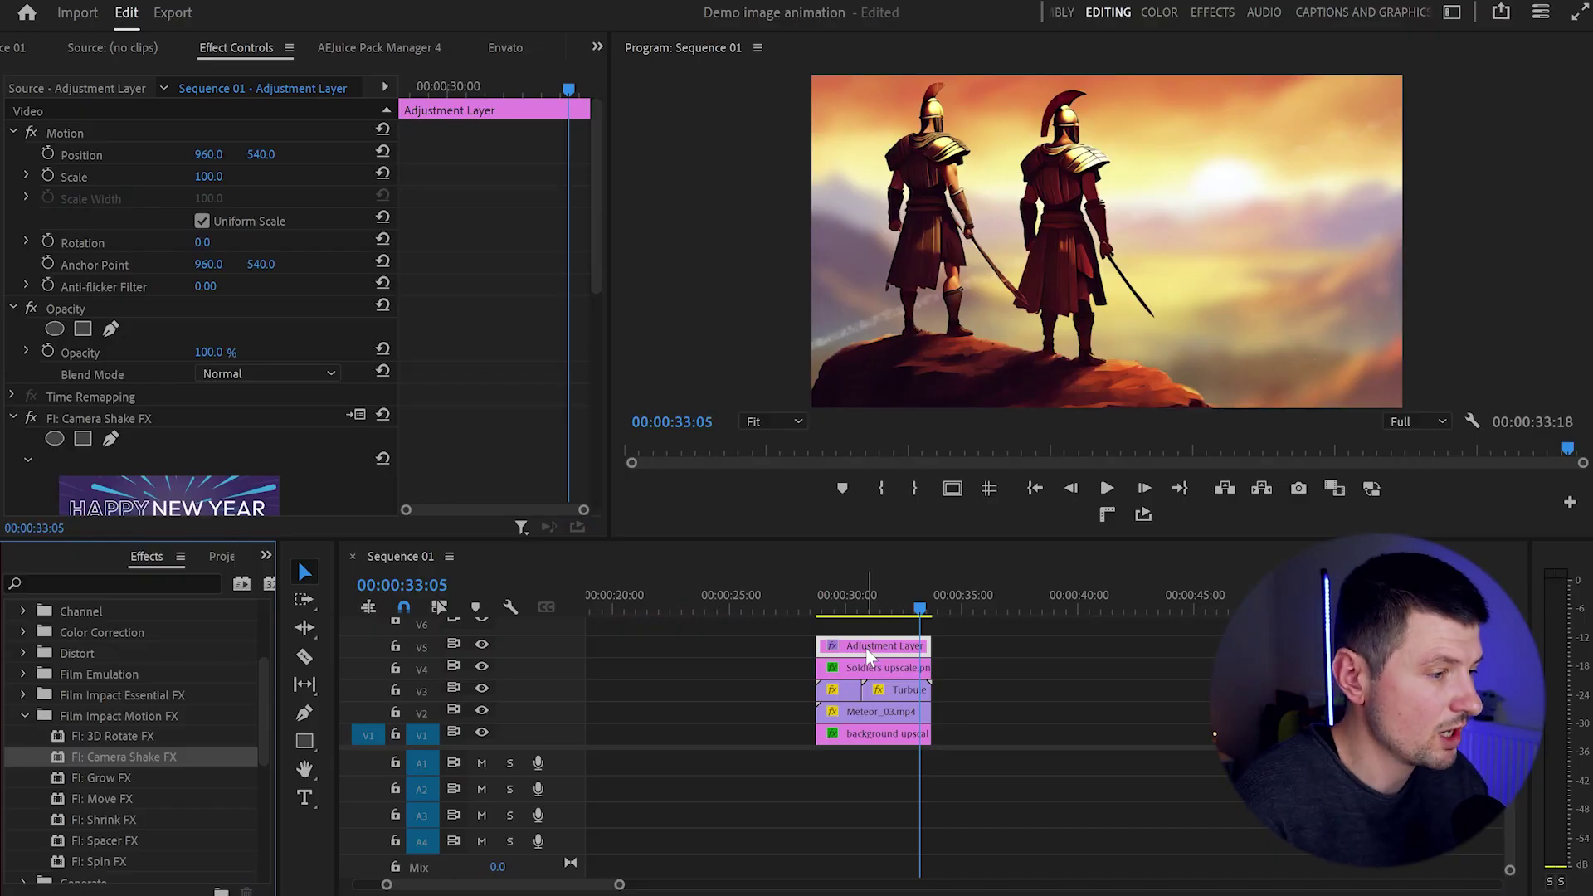
# - Switch the shake's Camera Mode to Still (Strafe 5.9%, Stride 10.3%, Roll 4.0%) and play it back
pyautogui.scroll(-5, 515, 390)
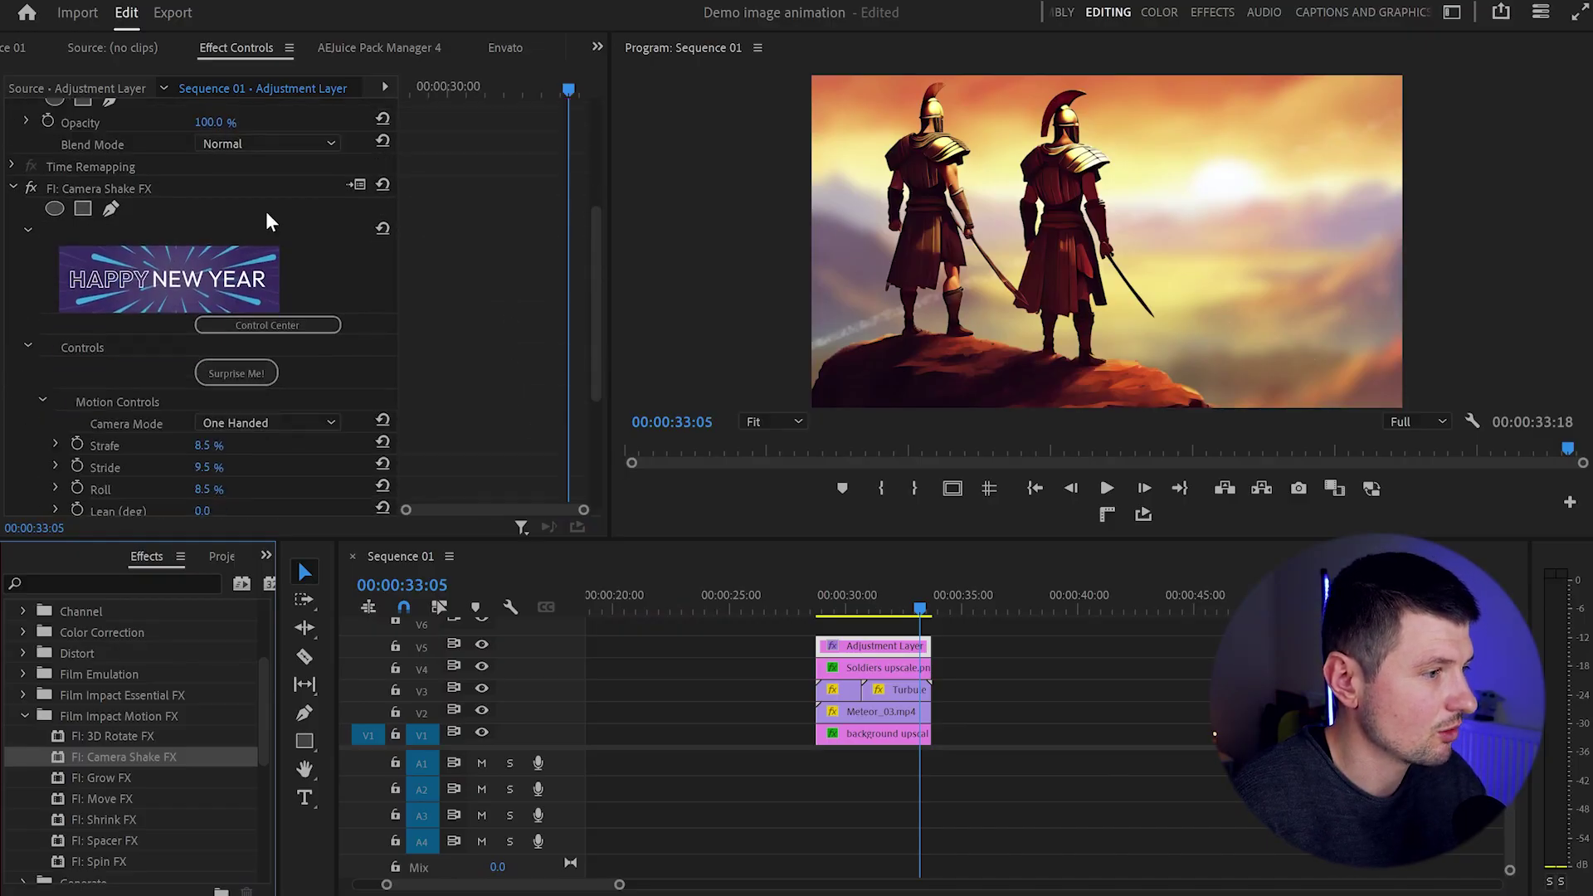
pyautogui.scroll(-2, 484, 271)
pyautogui.scroll(-2, 547, 398)
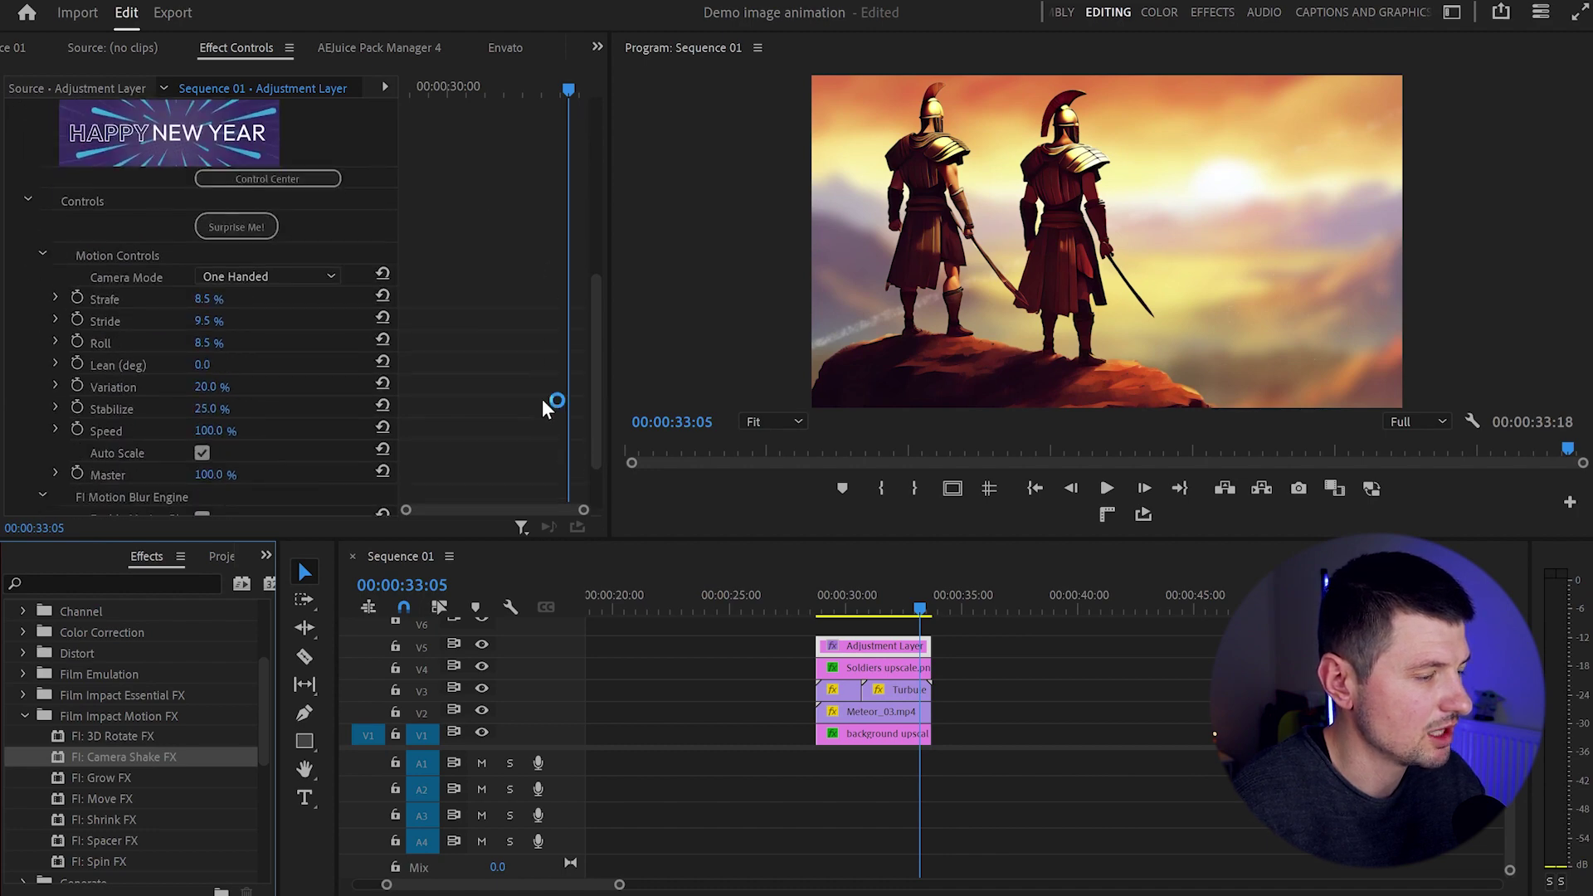
pyautogui.click(288, 277)
pyautogui.press('Escape')
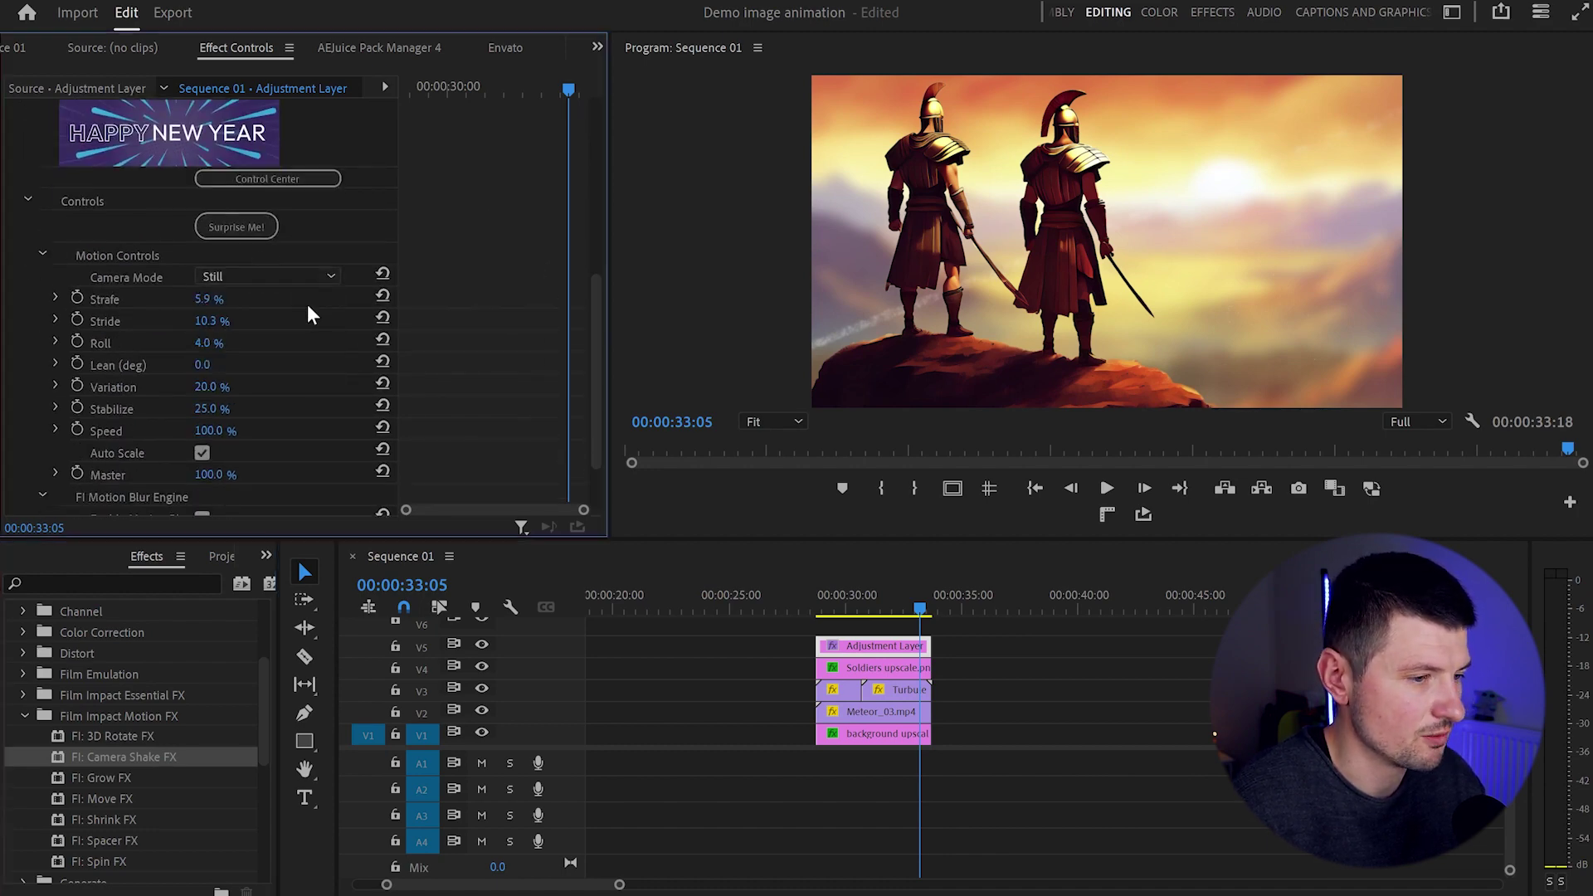
pyautogui.click(842, 619)
pyautogui.press('space')
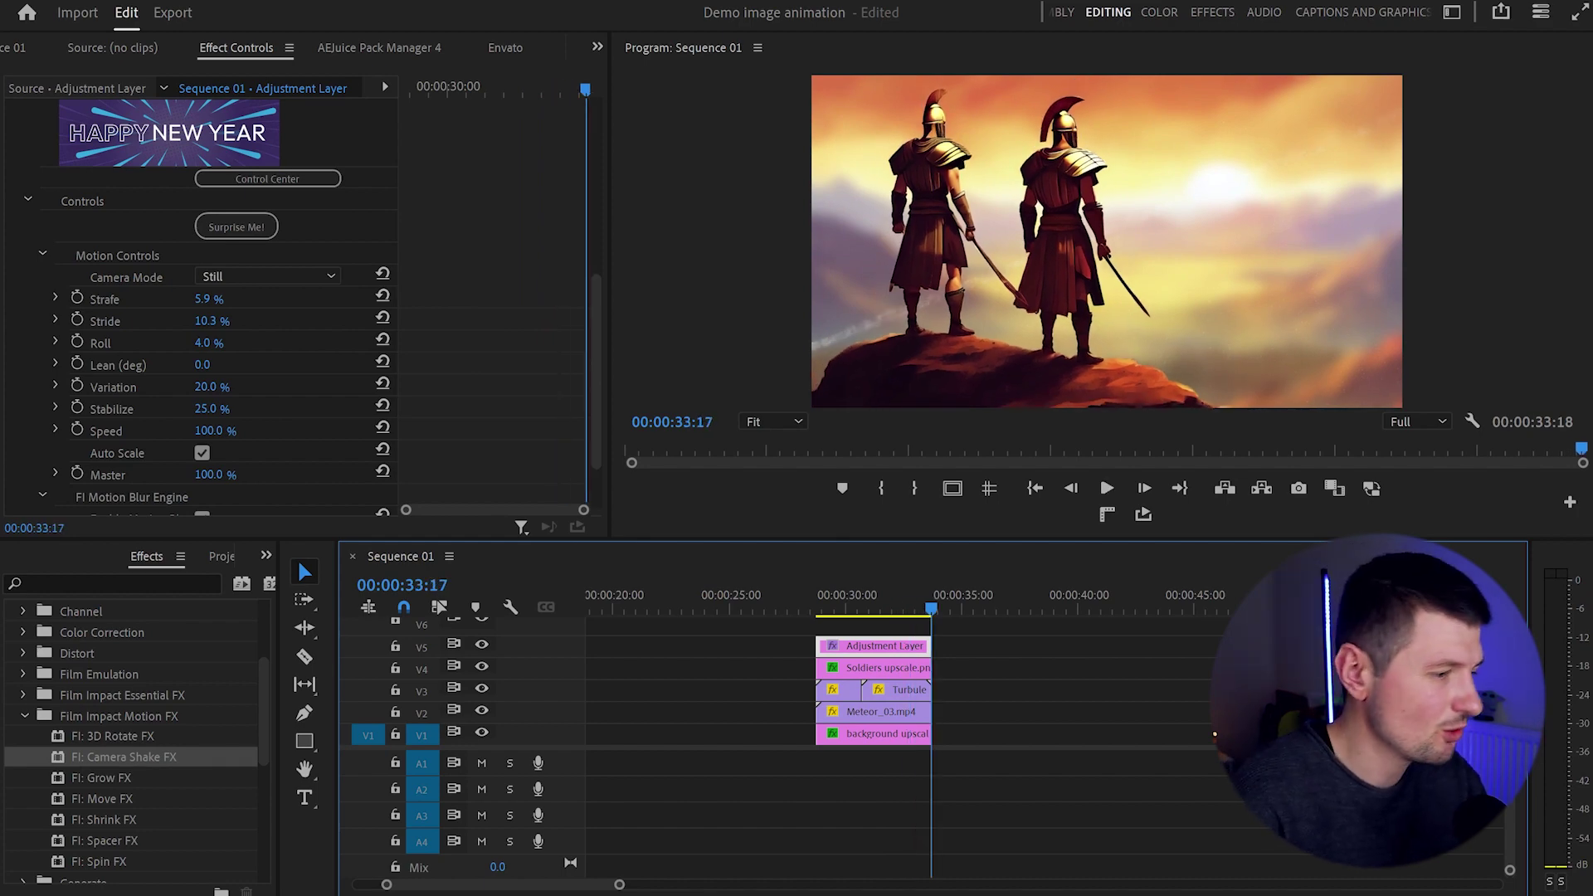
# - Add the envato music to A1, trim it at the playhead, and play the sequence enlarged
pyautogui.click(266, 557)
pyautogui.click(321, 604)
pyautogui.moveTo(70, 697); pyautogui.dragTo(1014, 778)
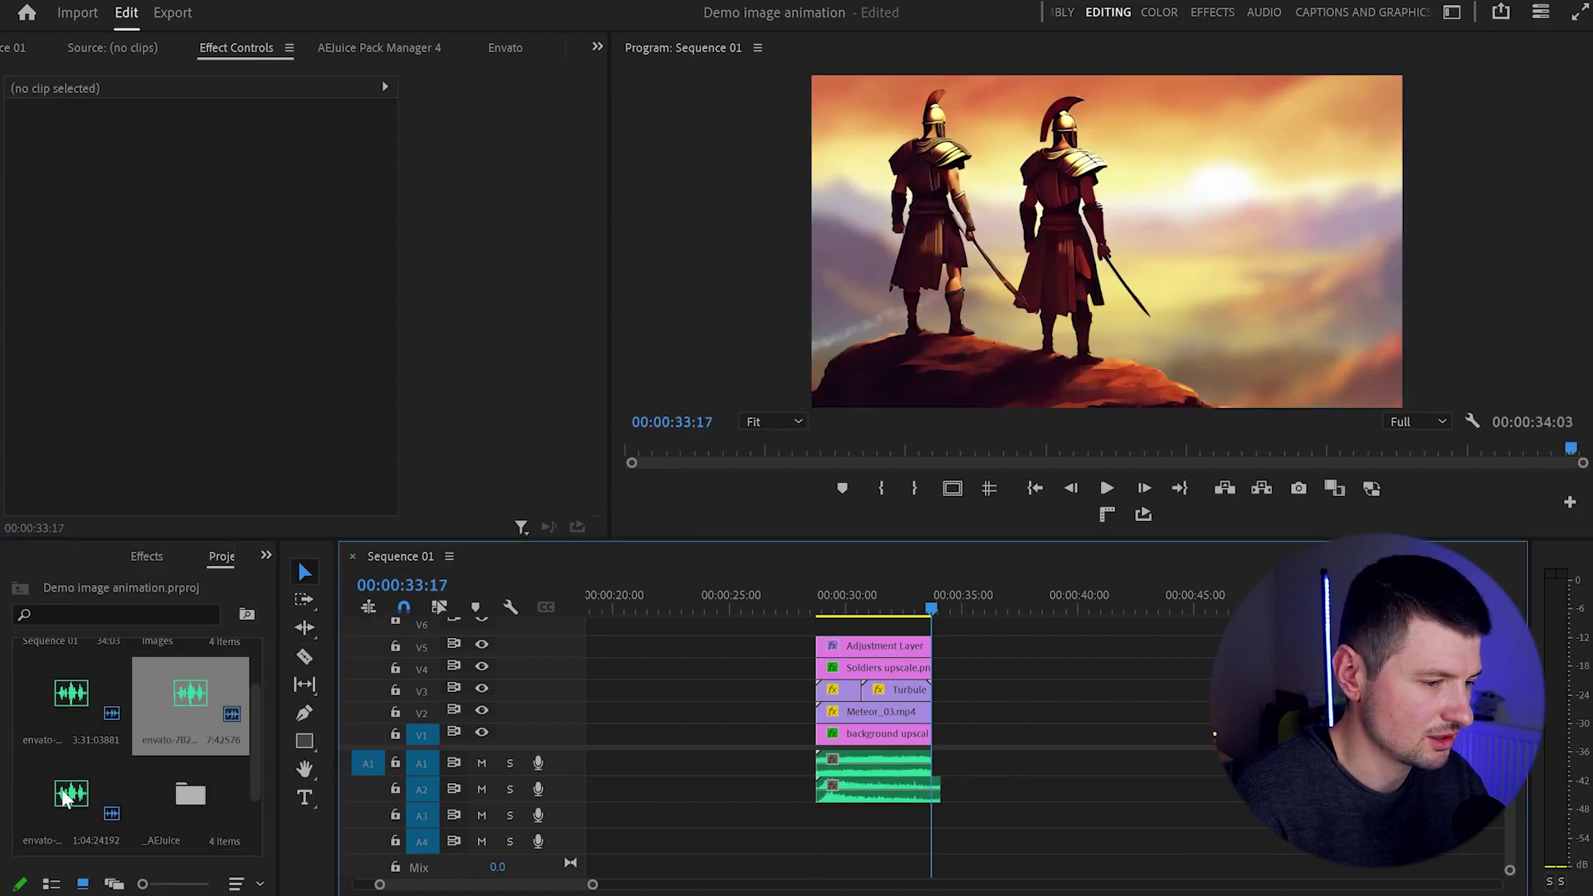
pyautogui.press('w')
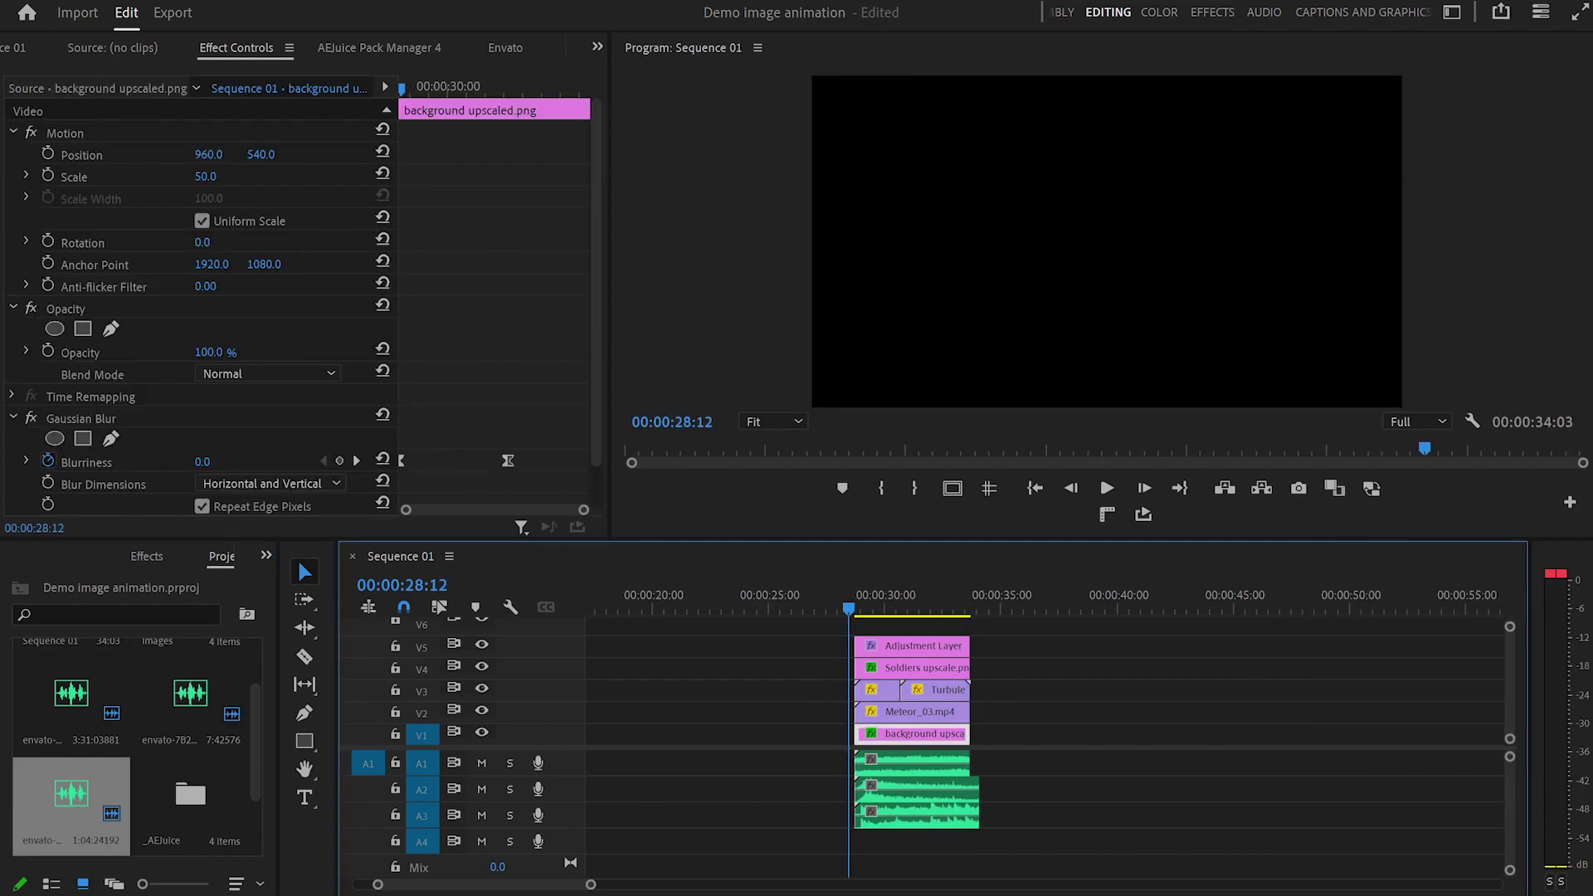
pyautogui.press('`')
pyautogui.press('space')
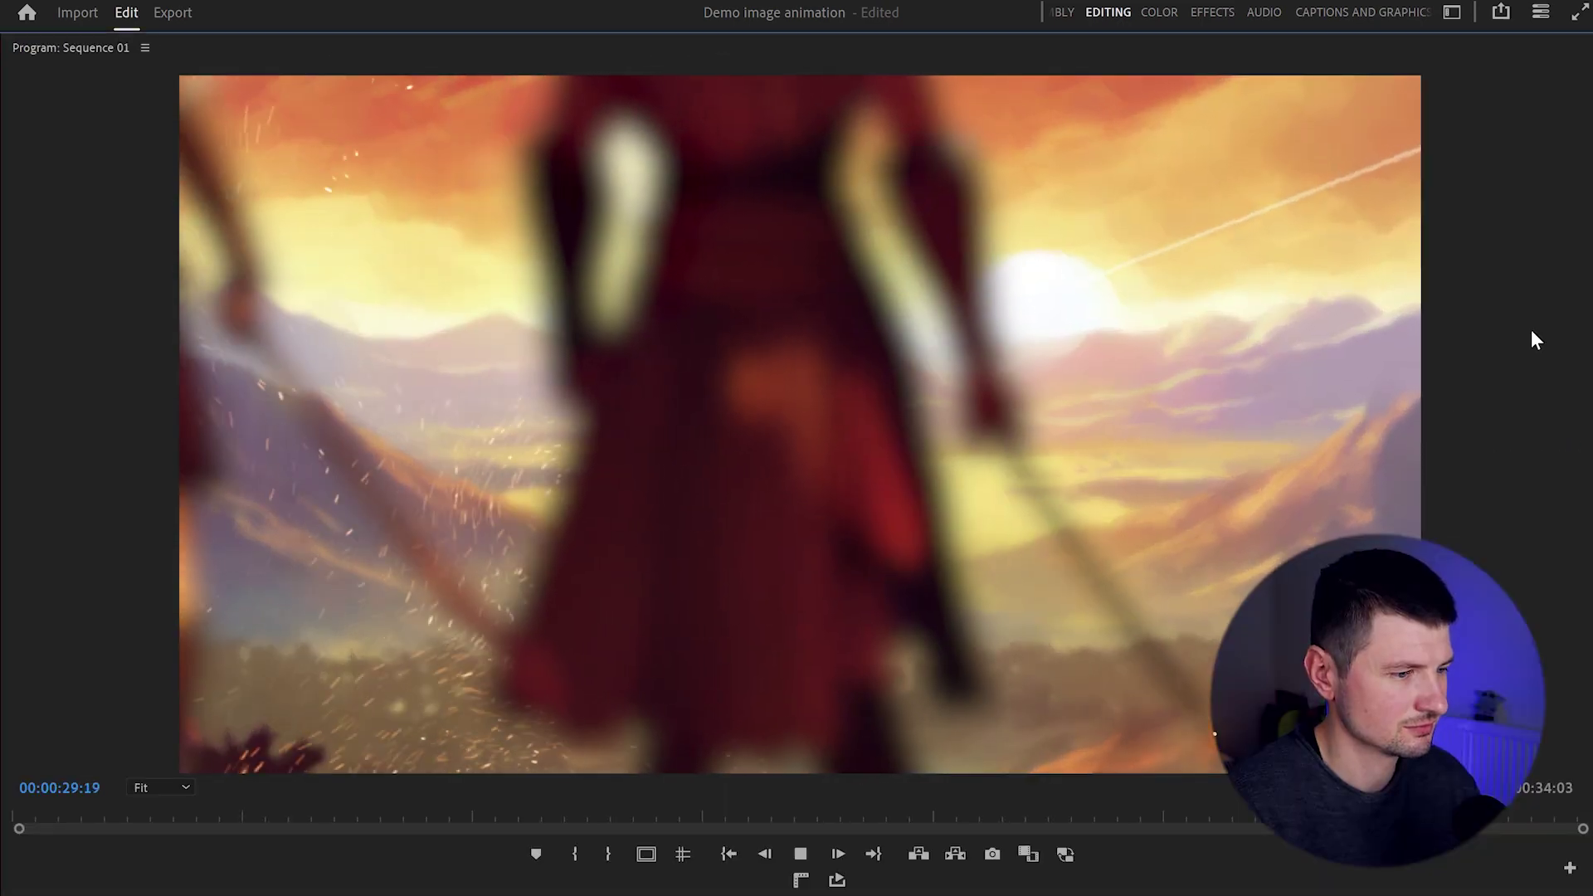